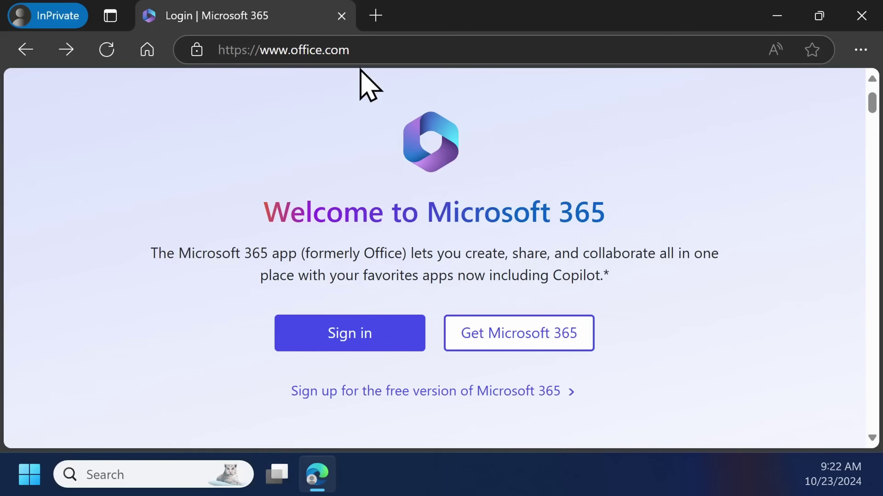
Go to the Get Microsoft 365 plans page, view the Family and Personal plans, then open the Start menu
click(360, 49)
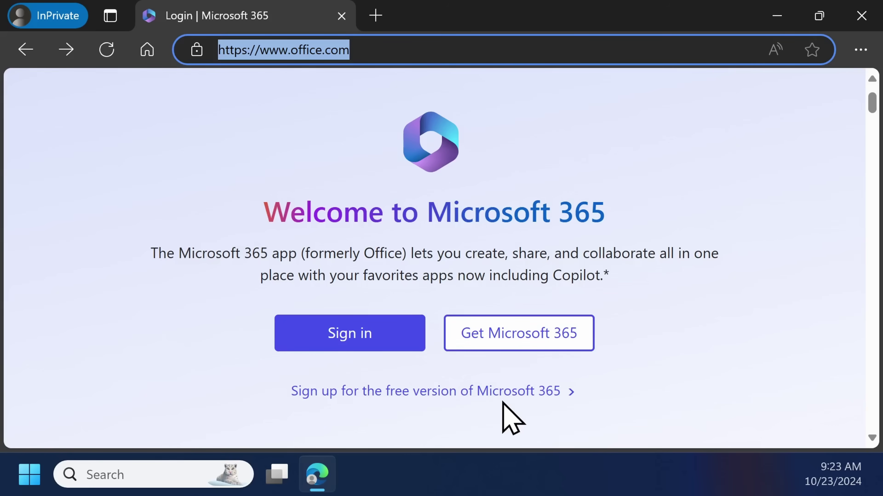
click(510, 346)
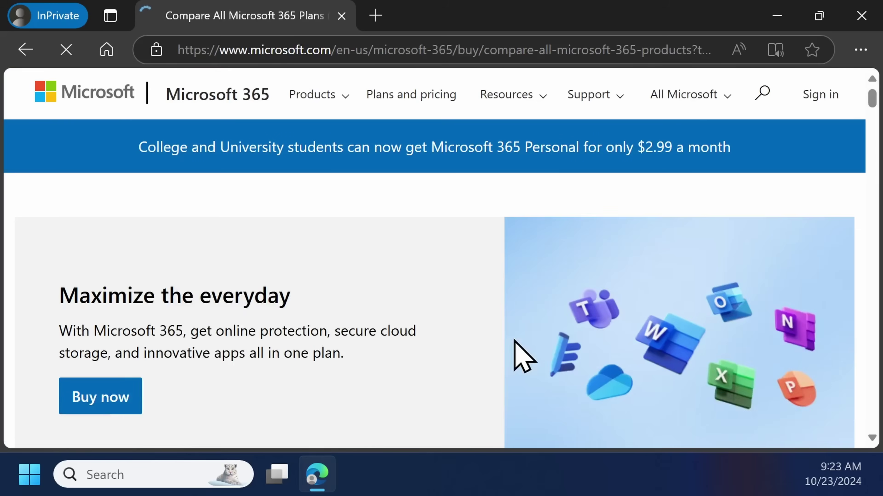
drag(872, 95, 873, 126)
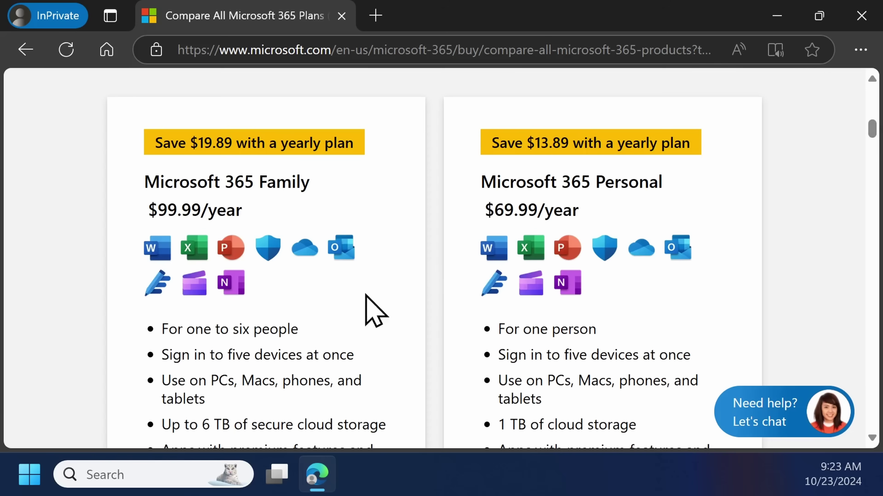
click(28, 475)
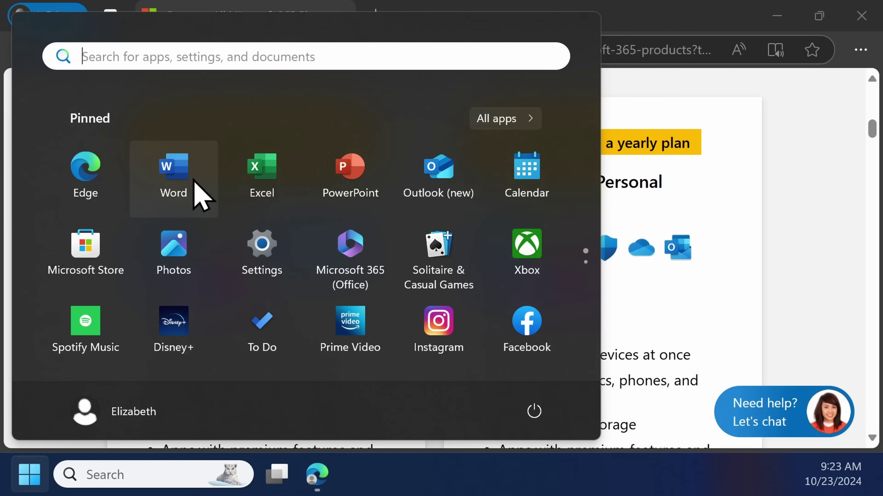
Launch Microsoft Word from its pinned Start menu icon
click(173, 177)
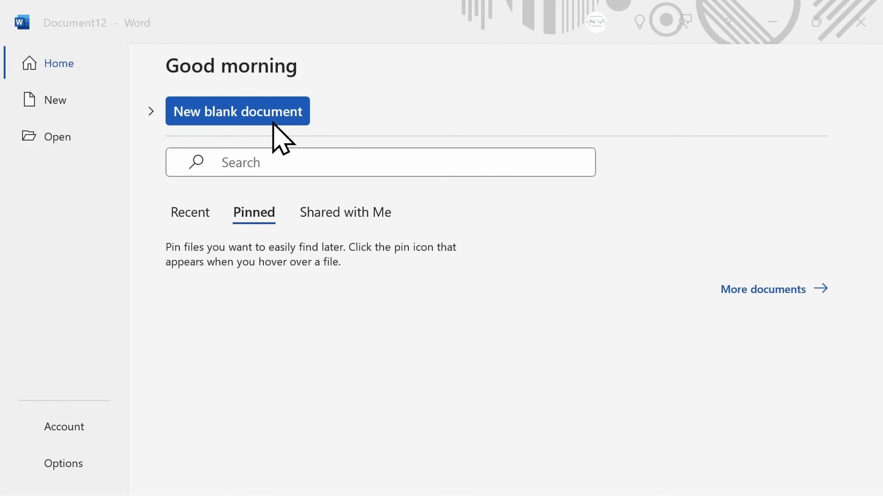
click(49, 100)
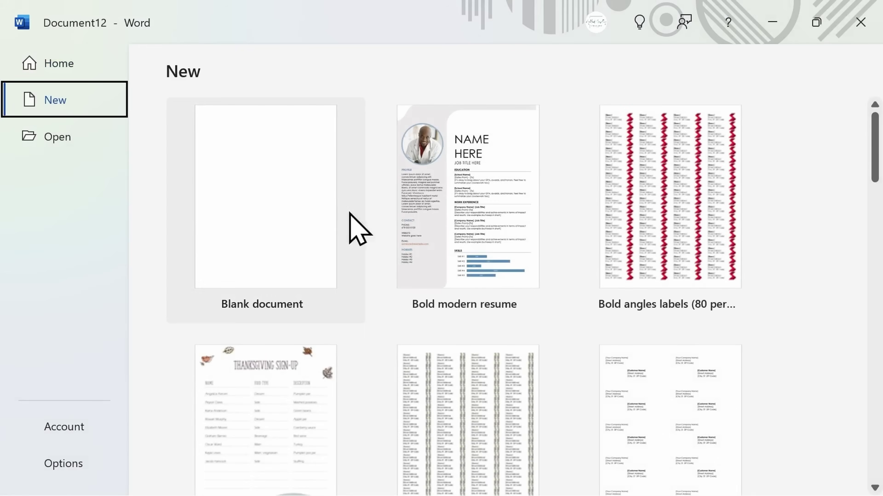
scroll(369, 239, down, 5)
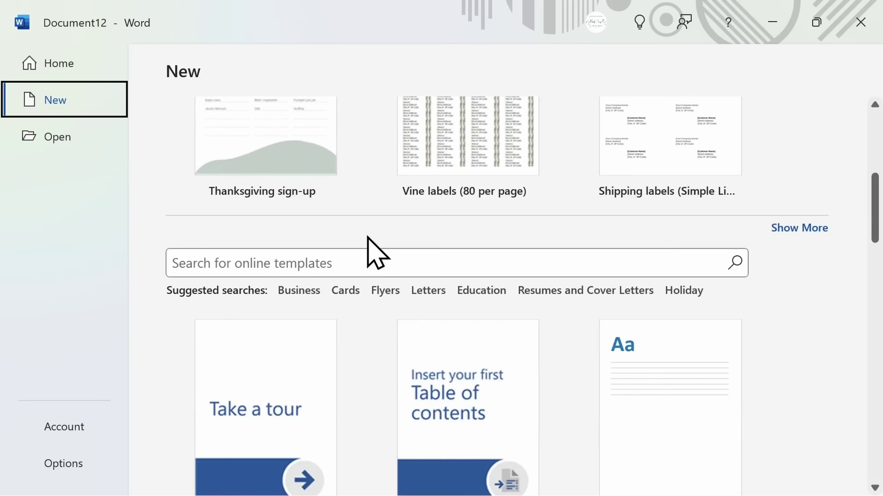
scroll(368, 240, down, 3)
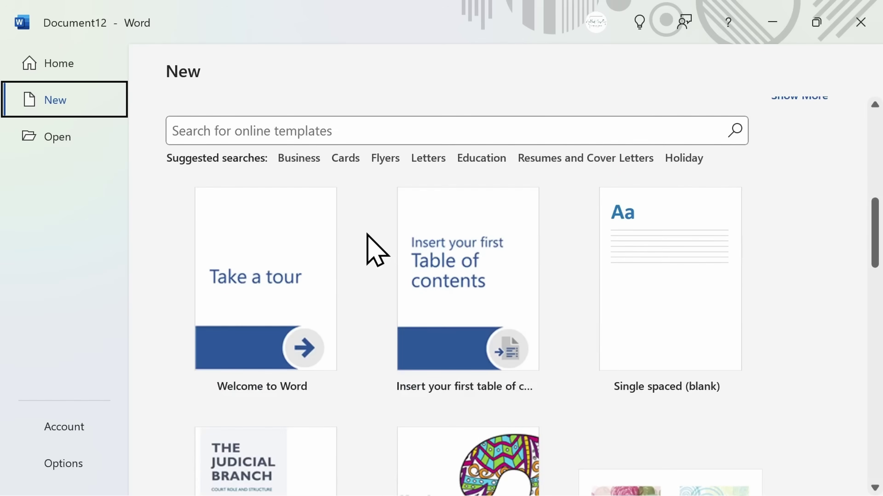
scroll(376, 248, down, 9)
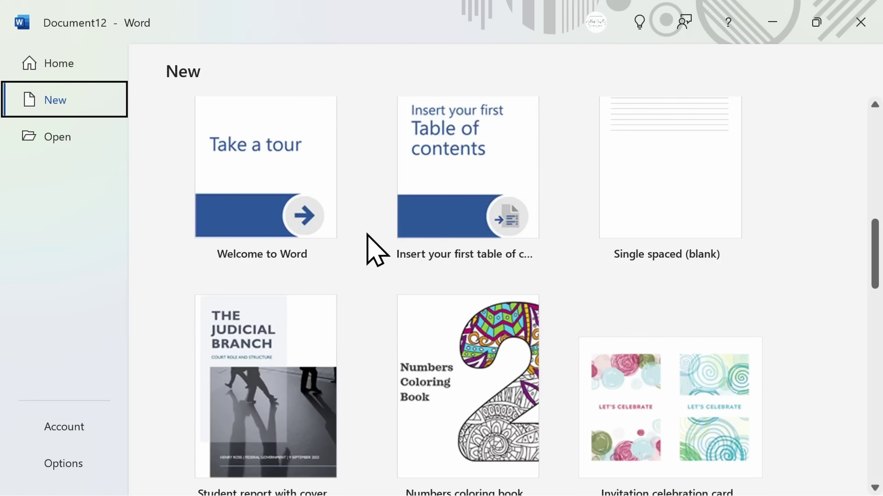
scroll(368, 235, down, 7)
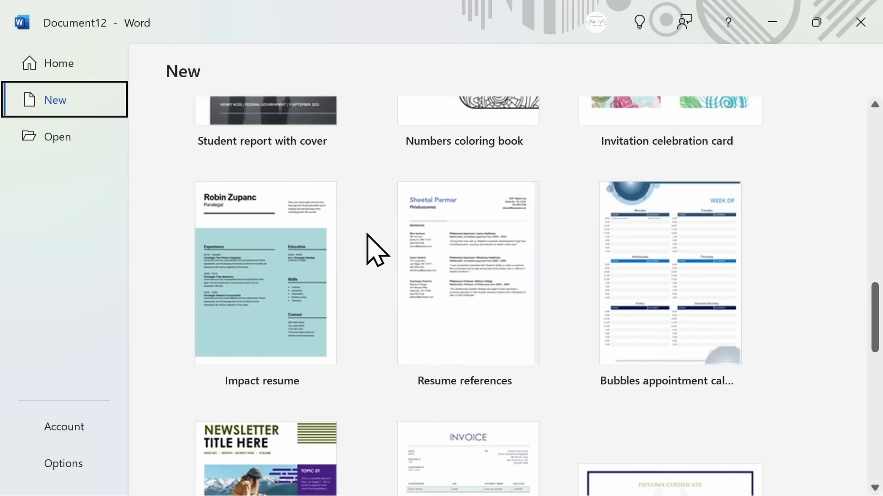
click(313, 245)
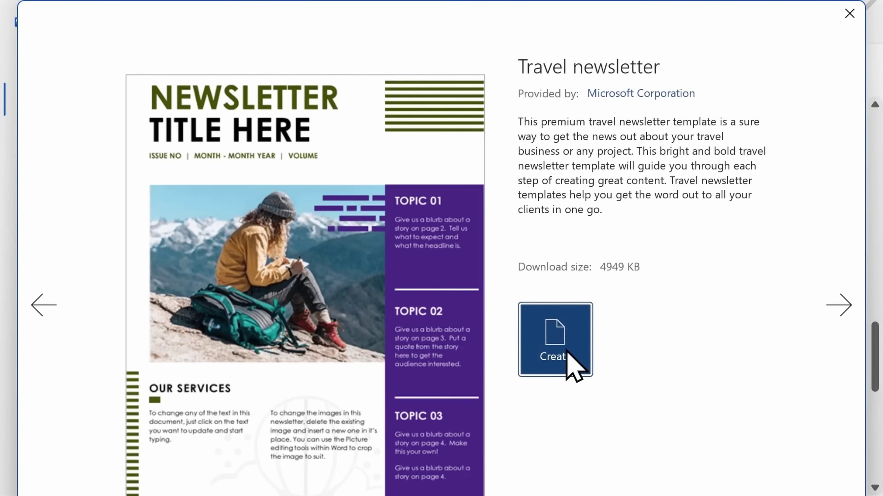
click(845, 17)
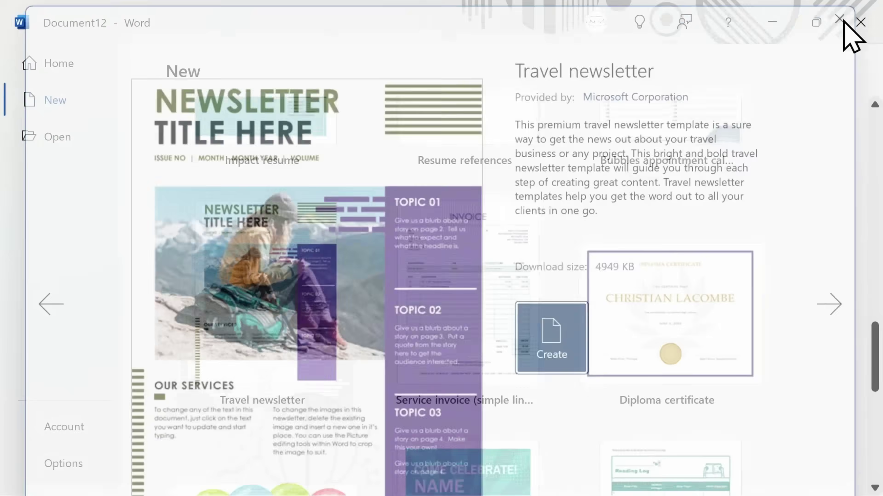
click(71, 66)
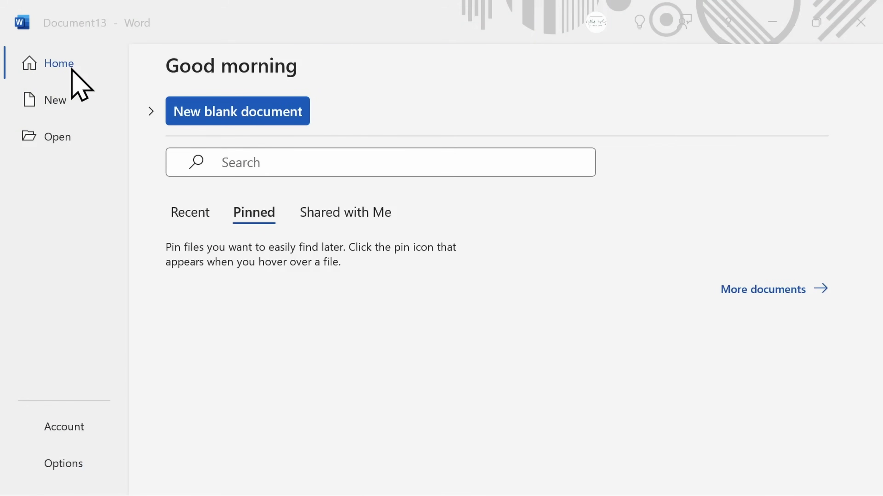
Create a blank document and paste in the six paragraphs on common Word uses
click(246, 113)
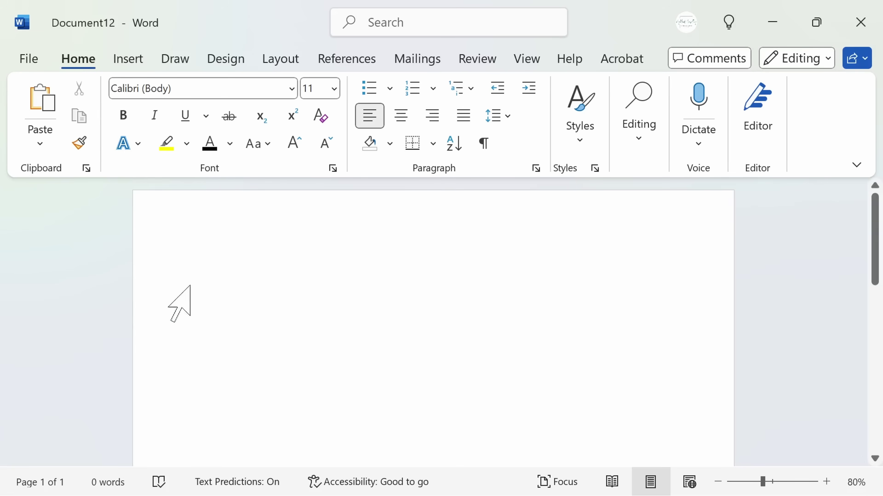
text(The most common uses of Microsoft Word include:  Writing and Editing Documents: Creating text documents like reports, letters, essays, resumes, and cover letters is one of the most frequent uses.  Formatting Text: People often use Word for formatting documents by adjusting fonts, sizes, colors, and paragraph spacing to make content more readable and visually appealing.  Creating Templates: Word is commonly used for designing templates for documents such as business reports, invoices, newsletters, and brochures.  Collaboration: Word is used for collaboration, with features like track changes, comments, and version control, making it ideal for group editing.  Creating Tables: Users frequently create tables to organize data or information.)
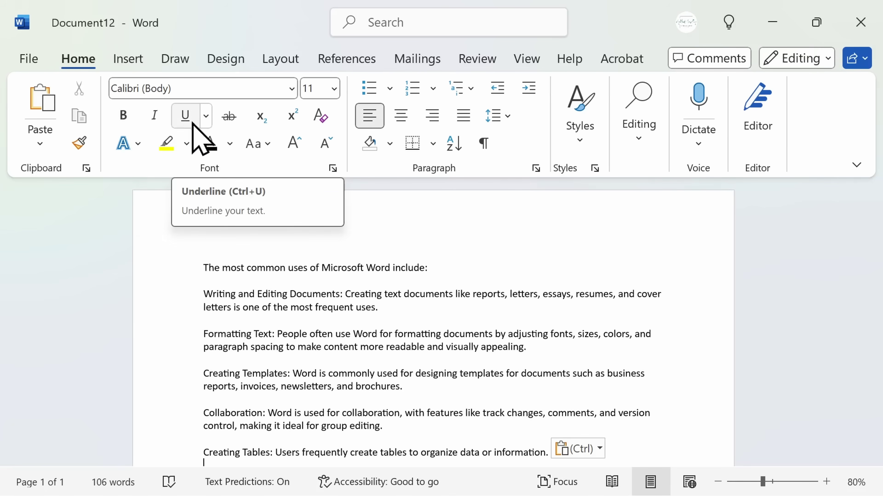
Browse the font list and close it without changing the font
click(291, 90)
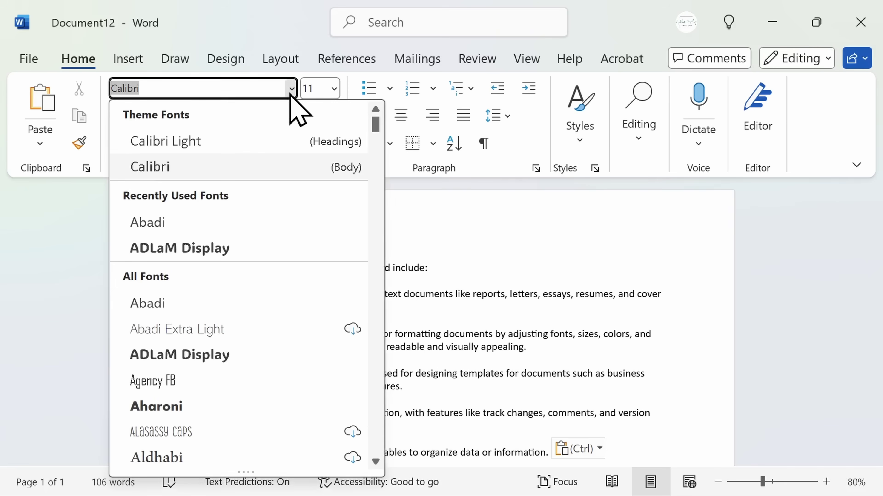
scroll(275, 257, down, 3)
scroll(282, 269, down, 6)
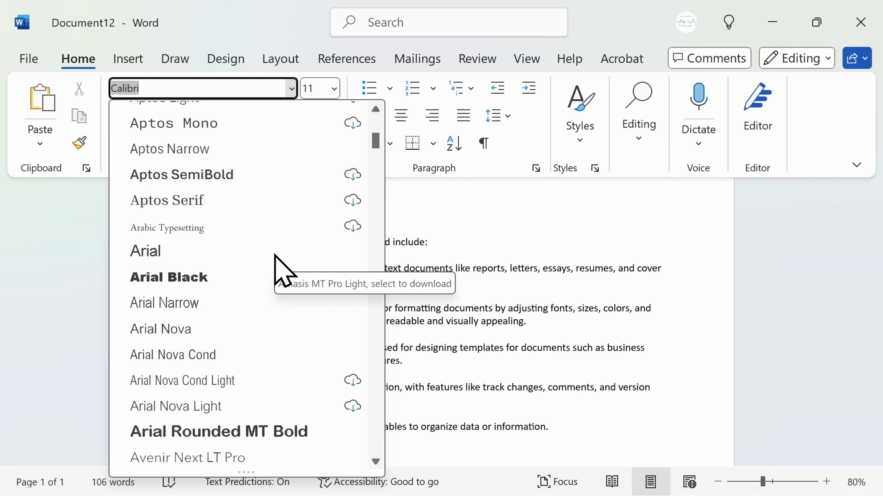
scroll(282, 270, down, 2)
scroll(282, 270, up, 4)
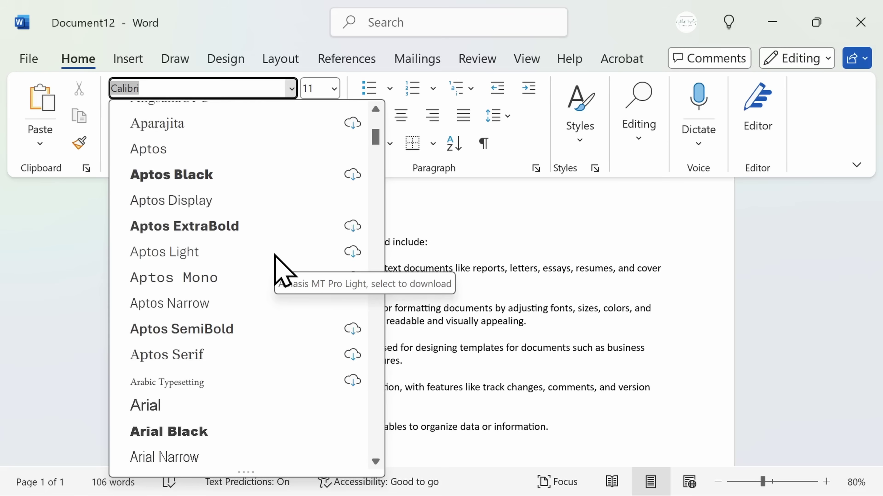
scroll(274, 254, up, 6)
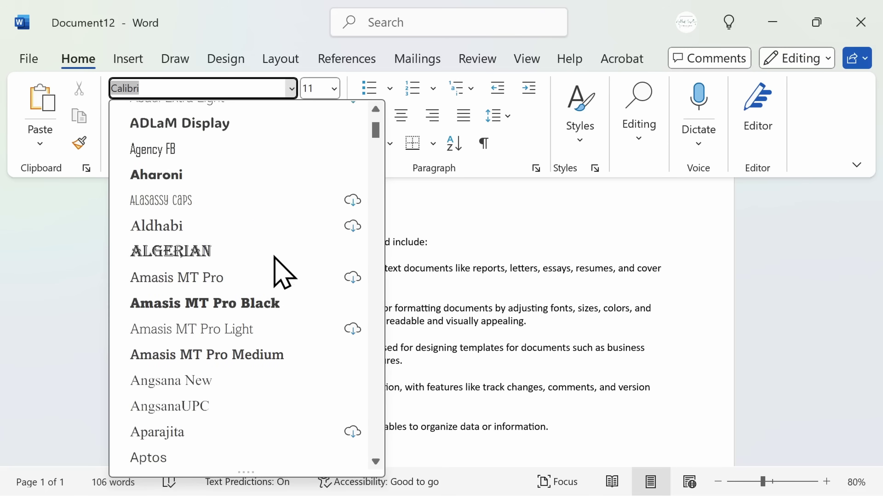
scroll(278, 268, up, 2)
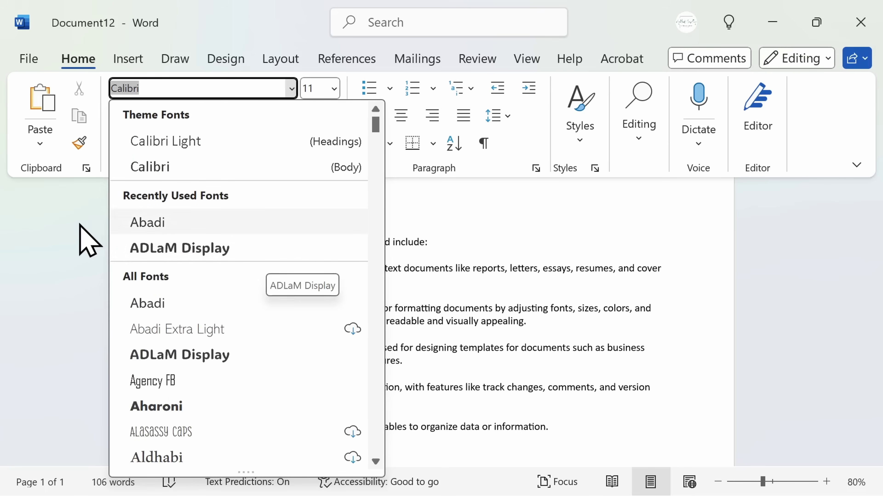
click(83, 236)
Look through the font size, text effects, highlight and font colour menus without choosing anything
click(334, 91)
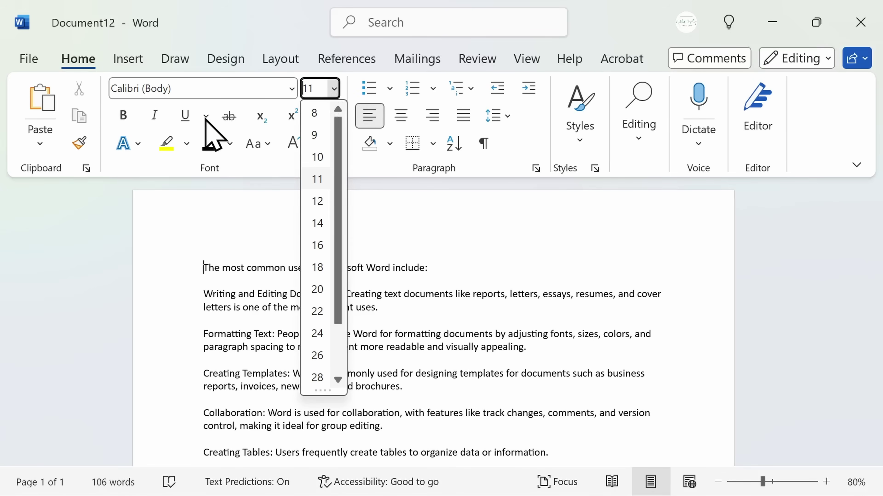
click(141, 144)
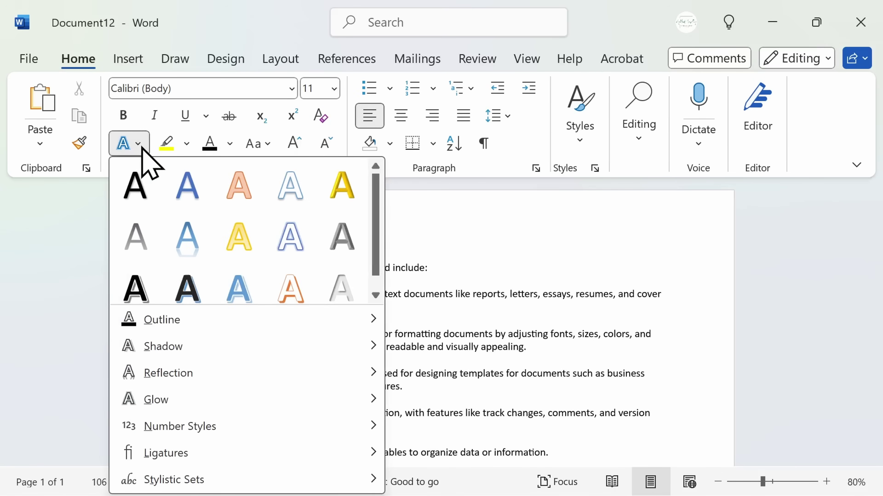
click(186, 144)
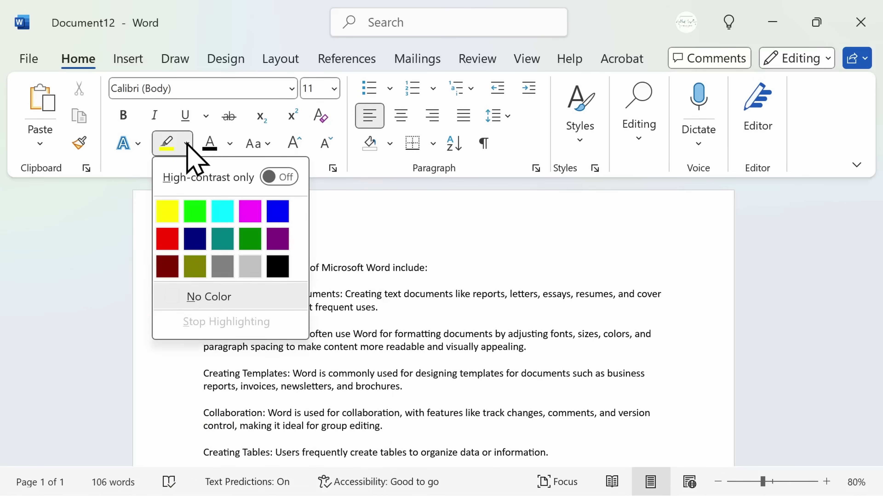
click(229, 144)
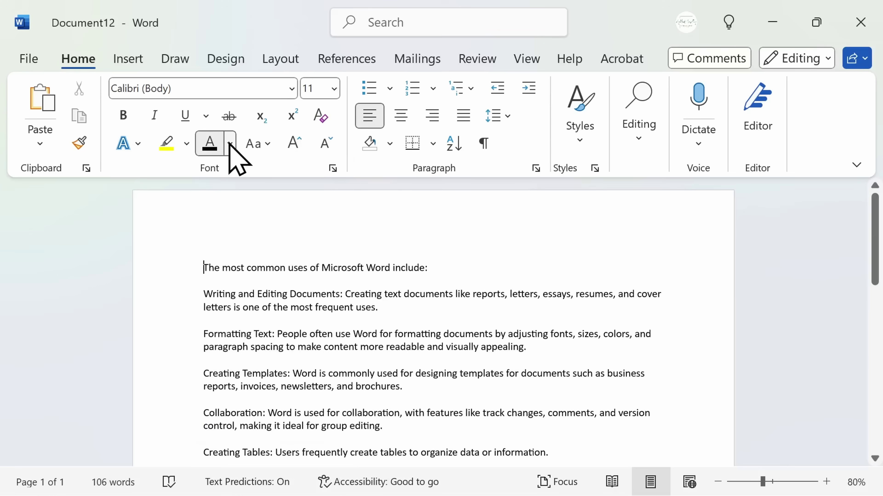
click(230, 144)
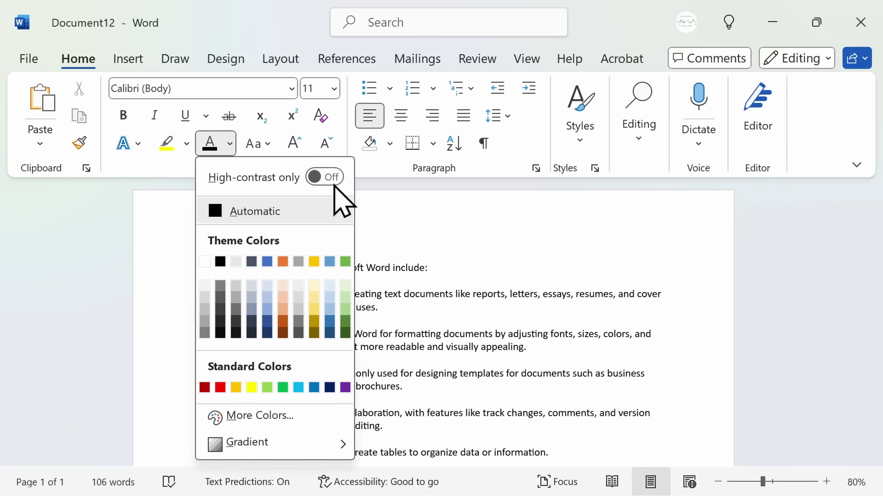
click(436, 268)
drag(437, 268, 203, 260)
click(232, 120)
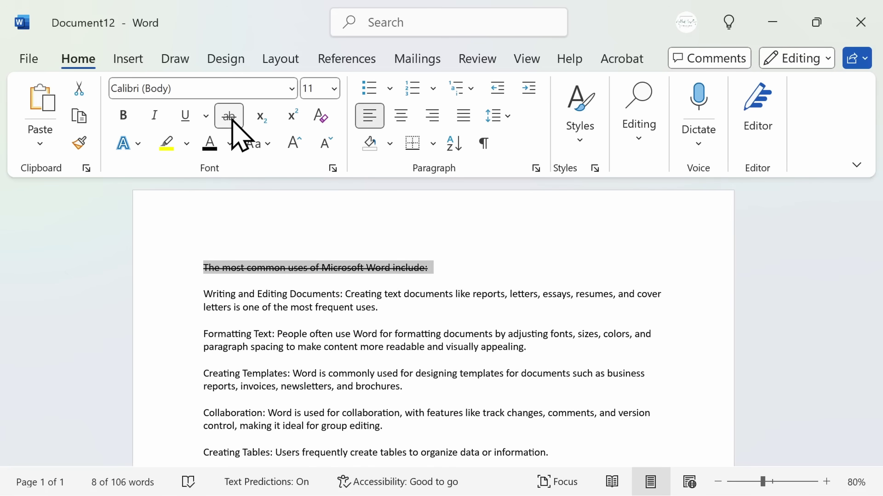
click(232, 120)
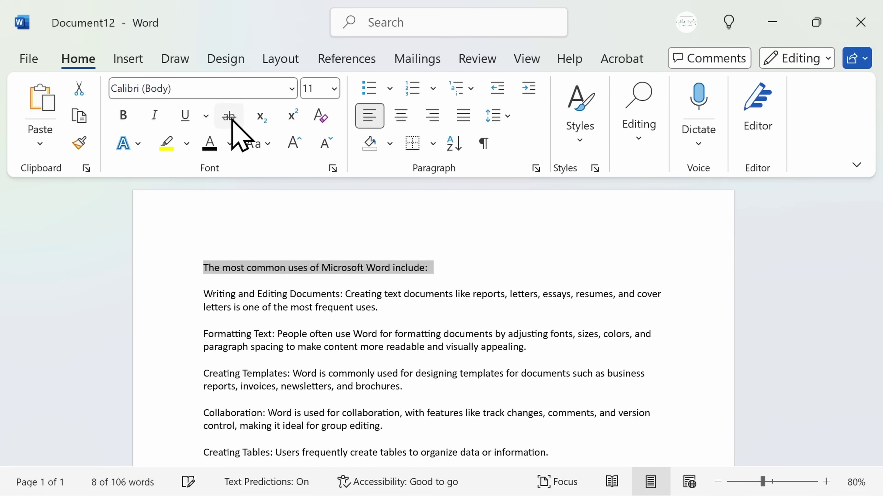
key(Left)
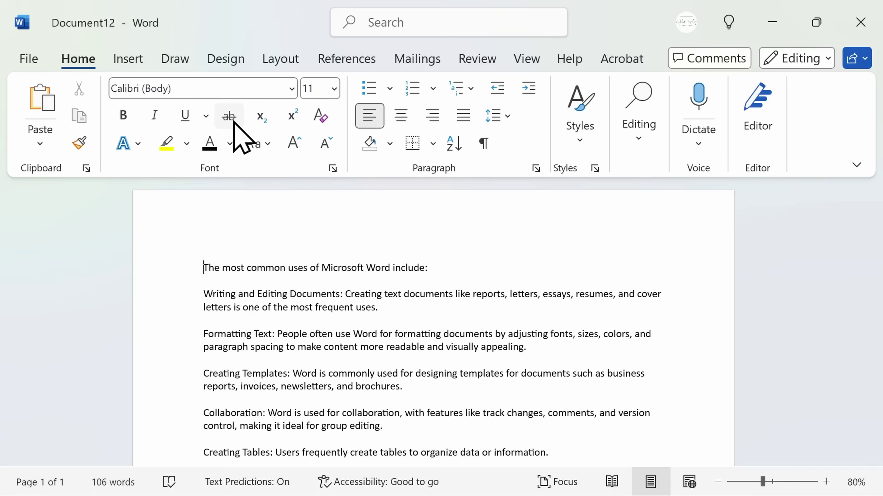
drag(201, 266, 440, 275)
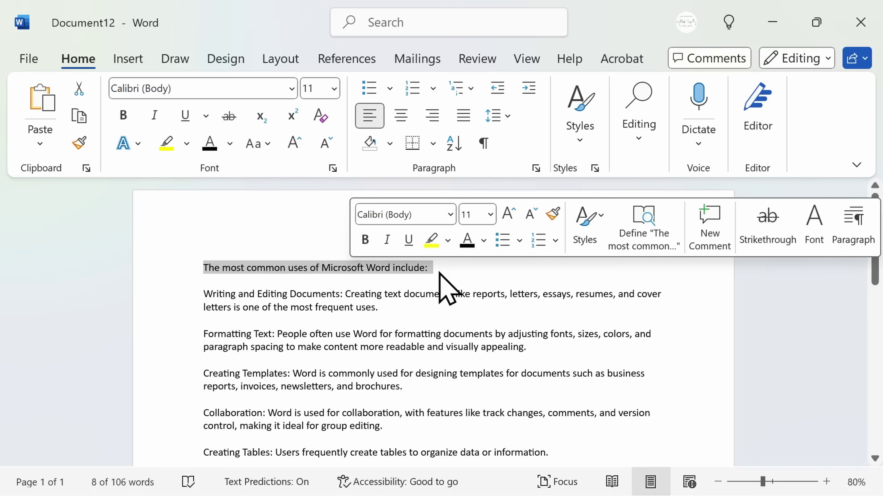
Set the intro line's font to Abadi and make it bold
click(292, 89)
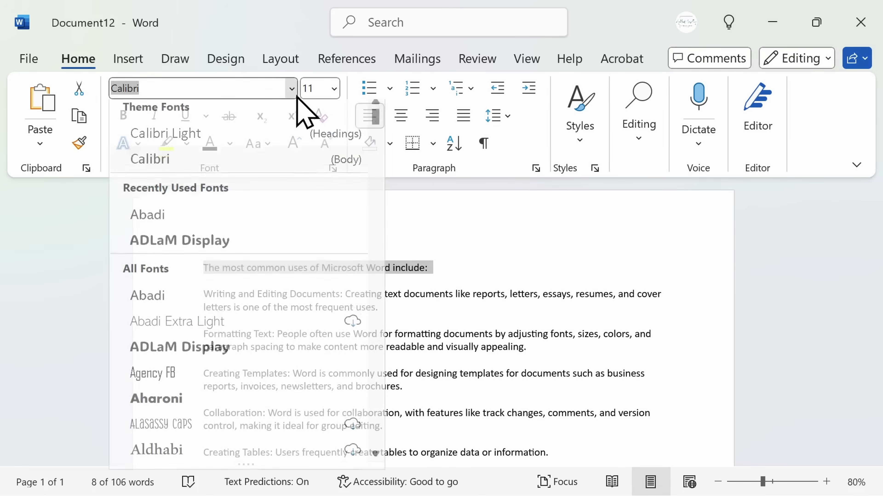
click(264, 217)
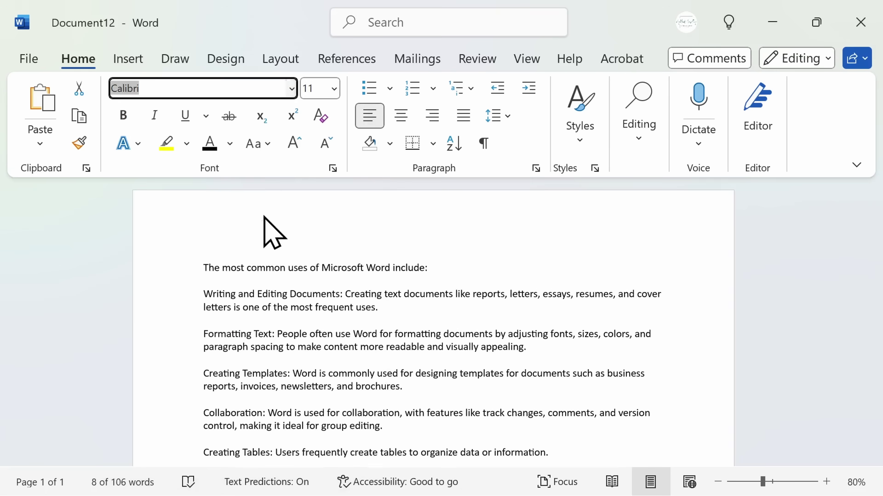
click(129, 120)
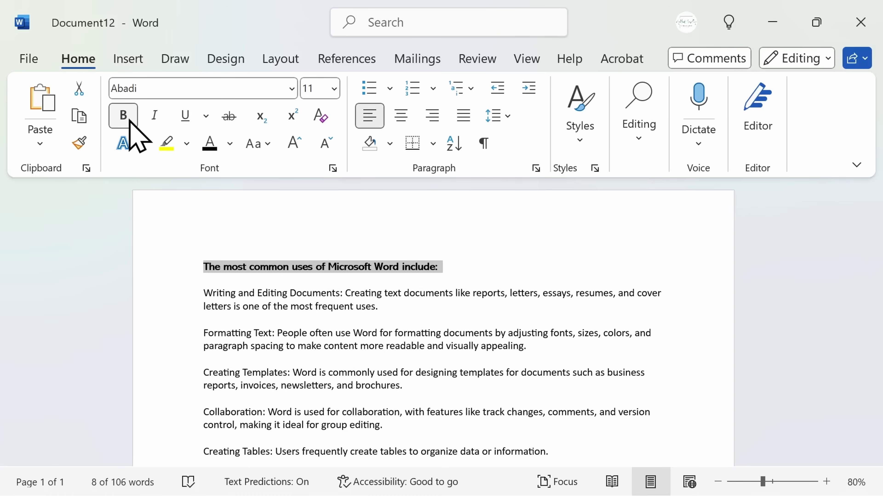
Copy that formatting with Format Painter onto the five lead-in phrases, from Writing and Editing Documents to Creating Tables
click(80, 144)
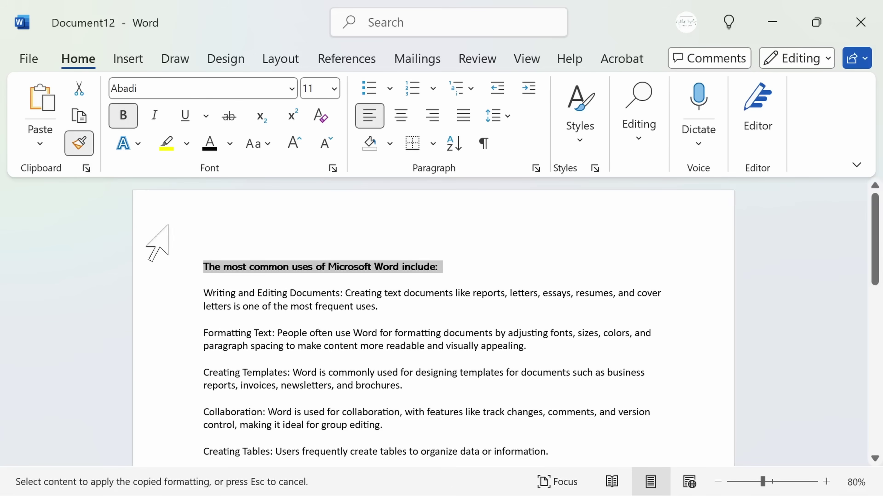
drag(203, 293, 315, 293)
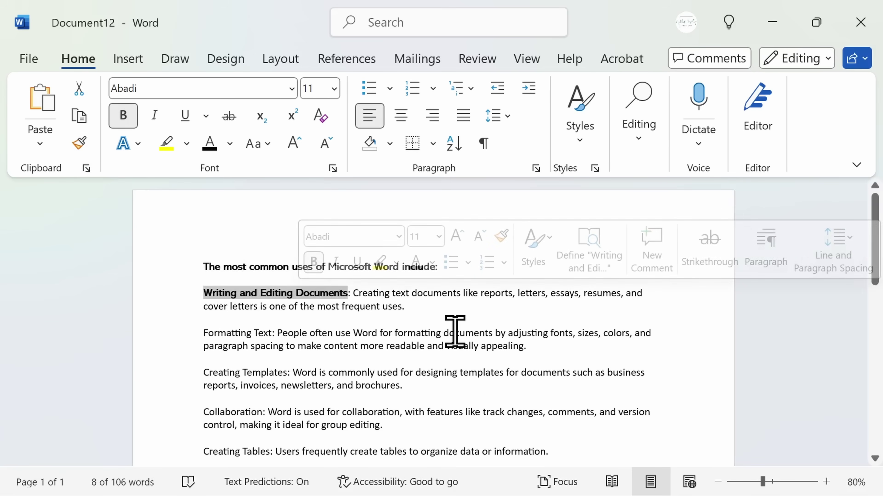
click(74, 138)
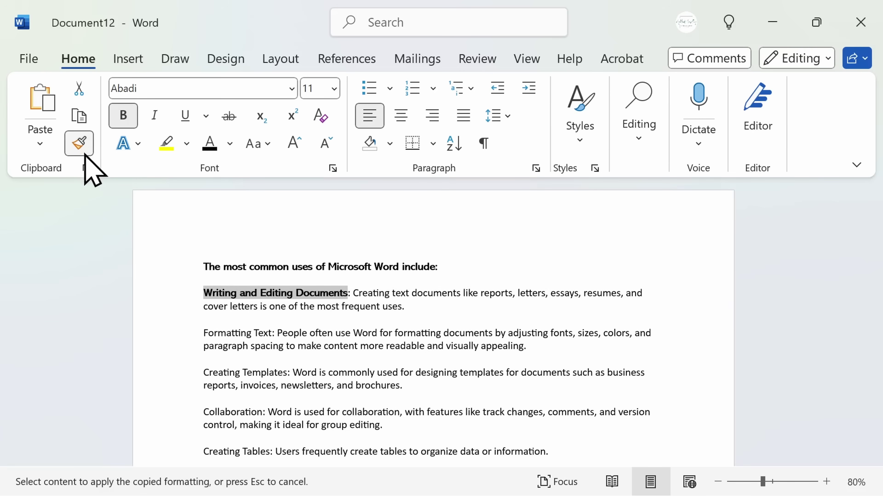
drag(203, 333, 271, 330)
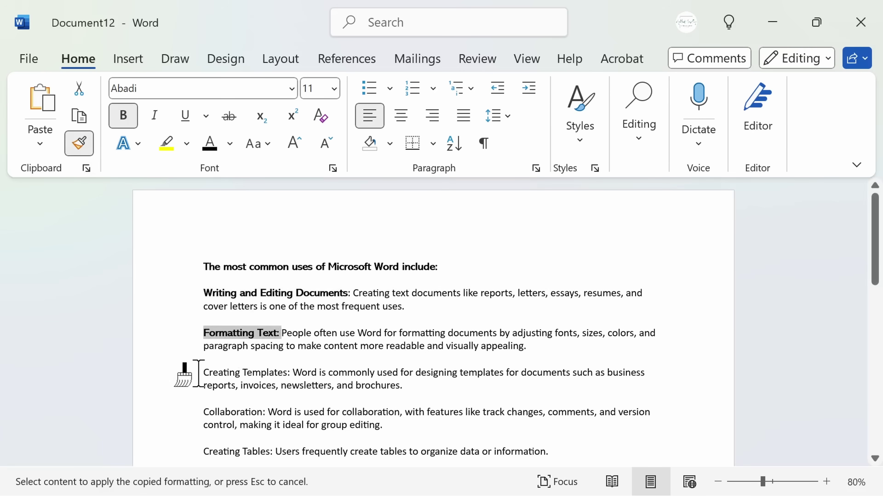
drag(204, 373, 296, 372)
drag(203, 412, 265, 412)
mouse_move(203, 451)
mouse_down()
mouse_move(268, 452)
mouse_move(258, 451)
mouse_move(276, 466)
mouse_move(282, 432)
mouse_move(348, 432)
mouse_move(565, 456)
mouse_move(617, 379)
mouse_up()
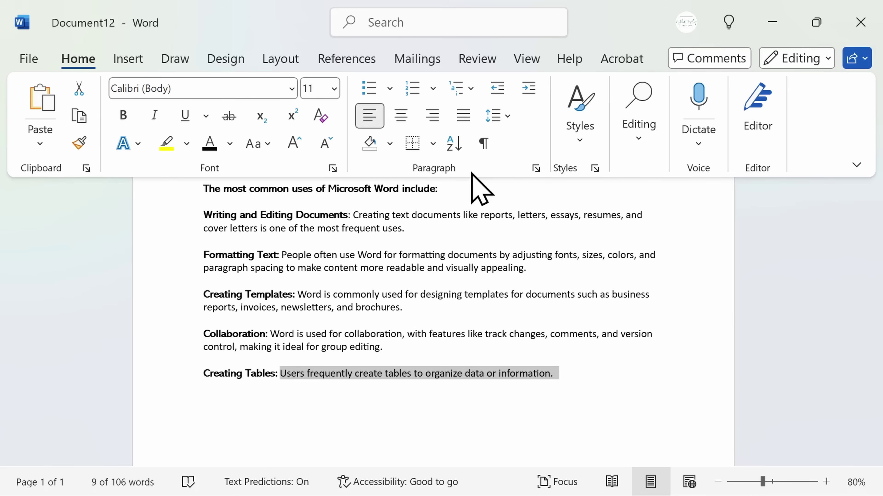
Undo the last change, then try right and centre alignment on the five use paragraphs before restoring left alignment
key(ctrl+z)
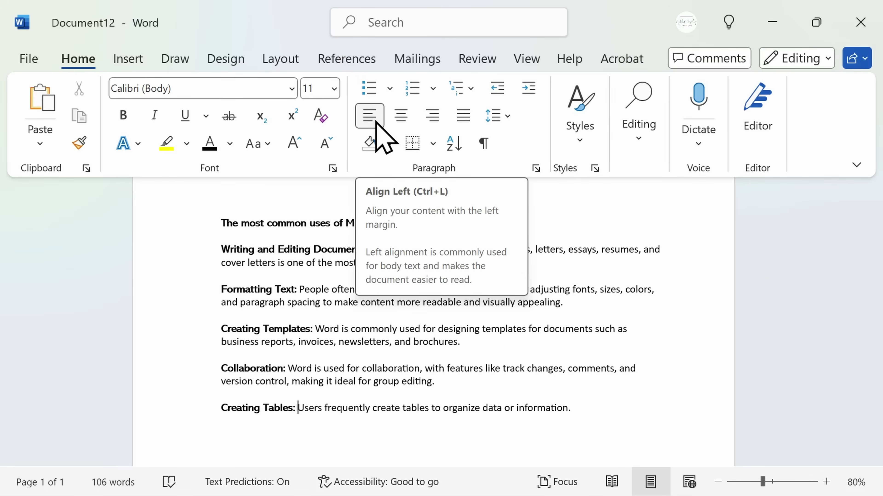
drag(585, 405, 211, 251)
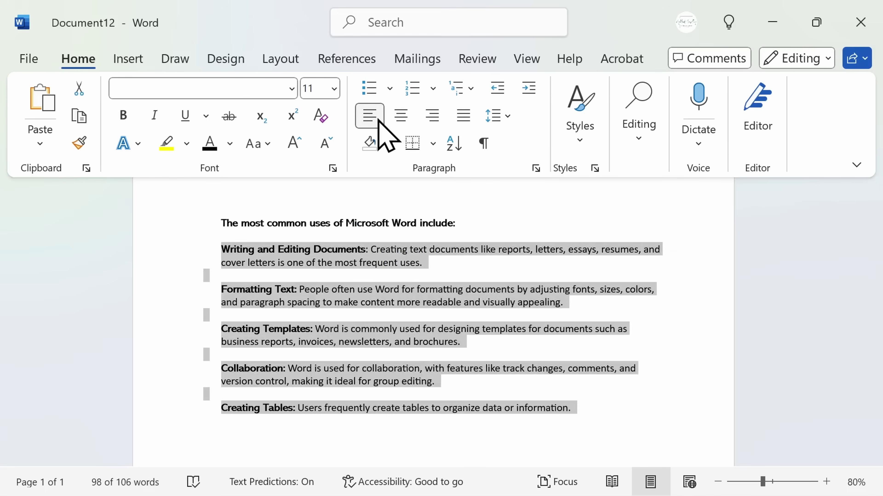
click(434, 118)
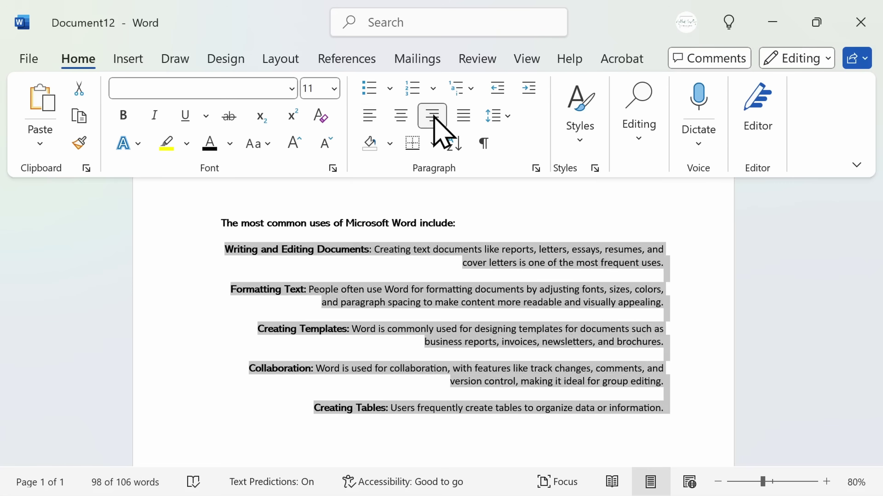
click(401, 113)
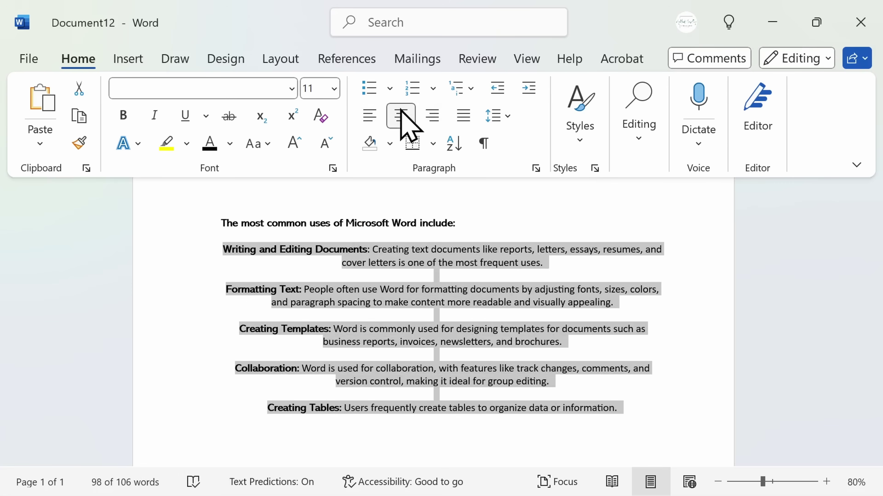
click(374, 121)
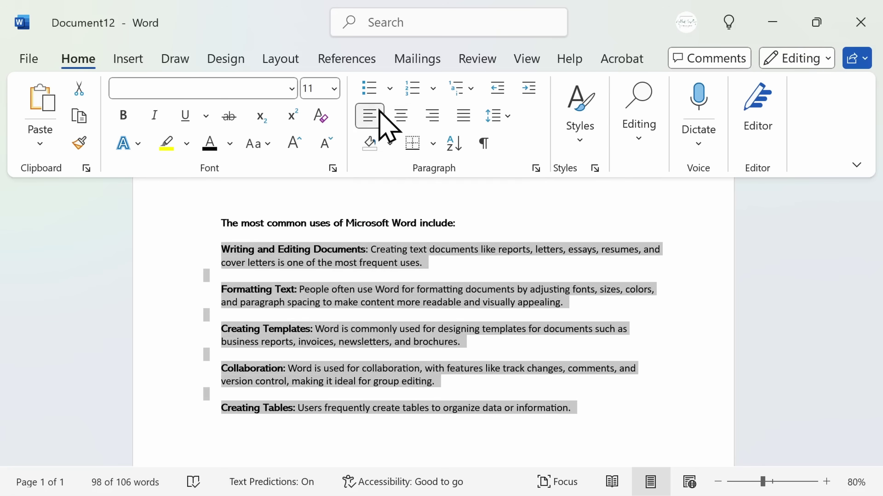
click(389, 90)
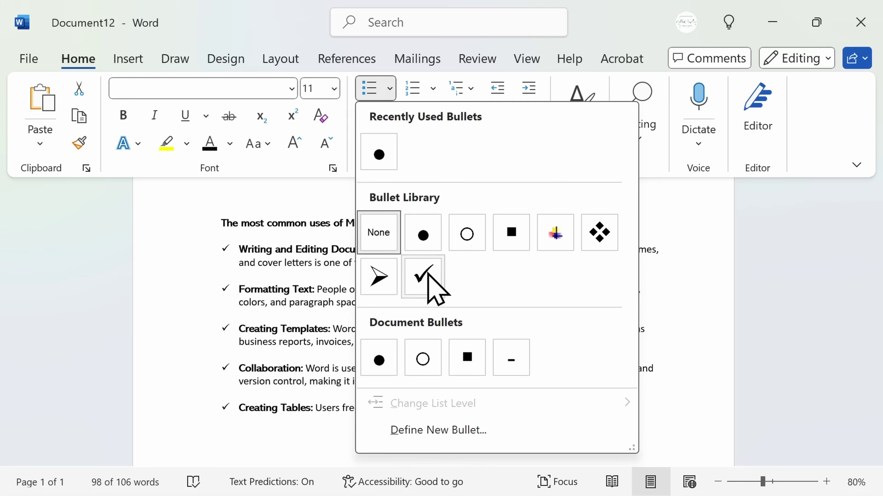
click(433, 89)
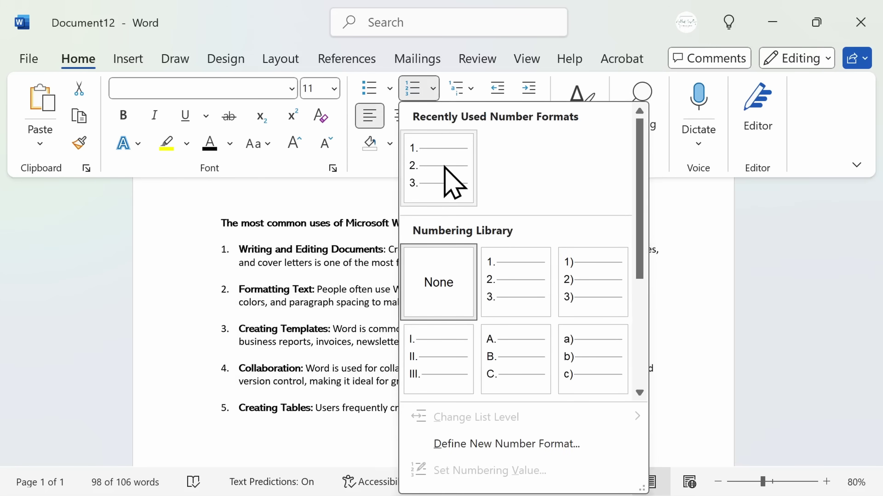
click(447, 174)
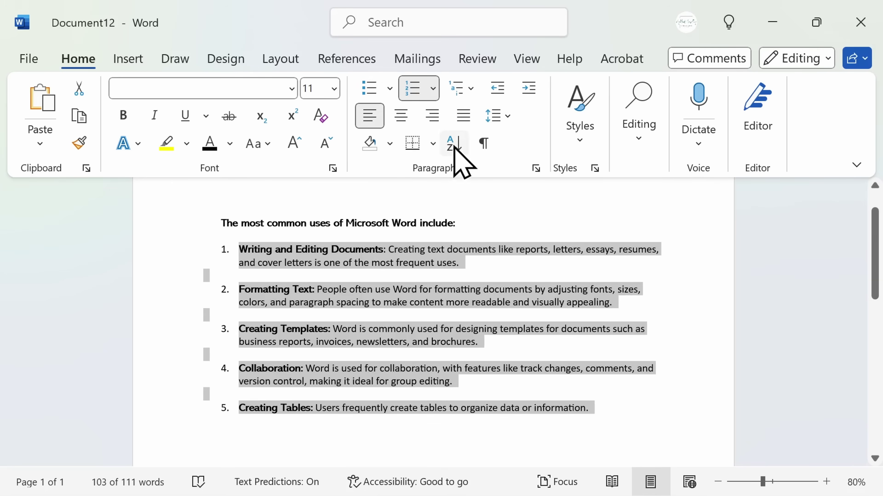
click(471, 89)
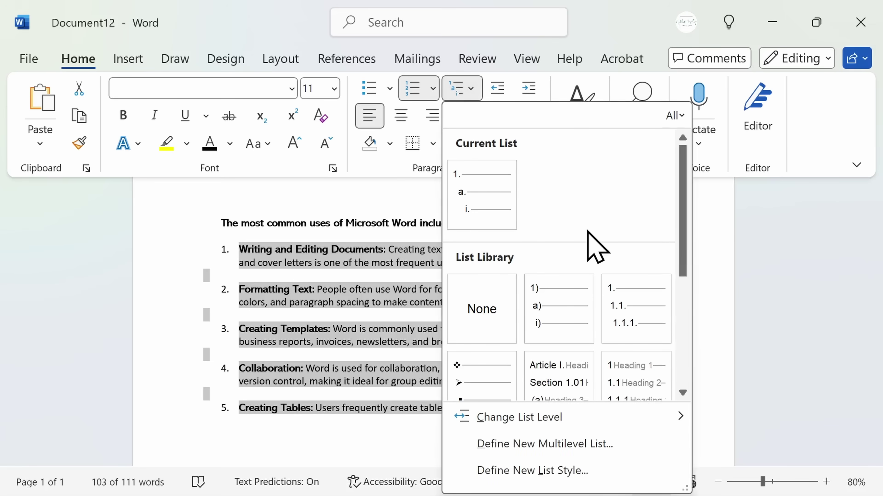
scroll(589, 240, down, 3)
scroll(588, 230, up, 3)
mouse_move(509, 227)
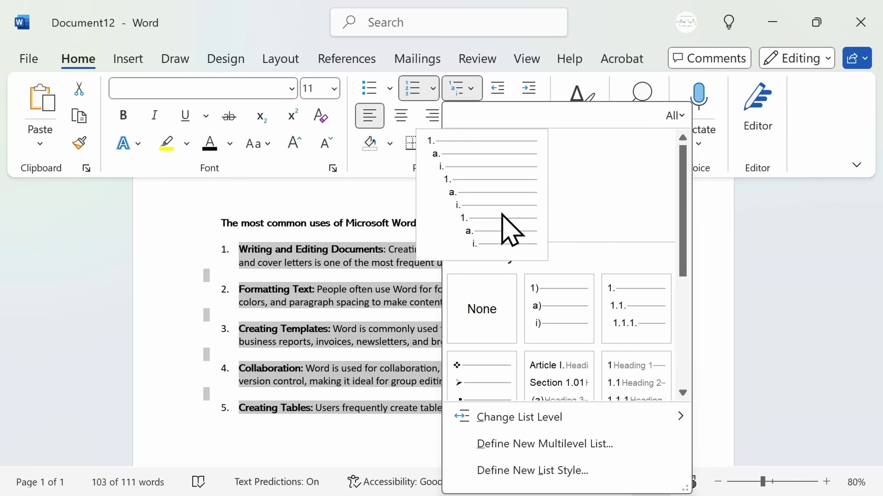
click(218, 217)
click(220, 220)
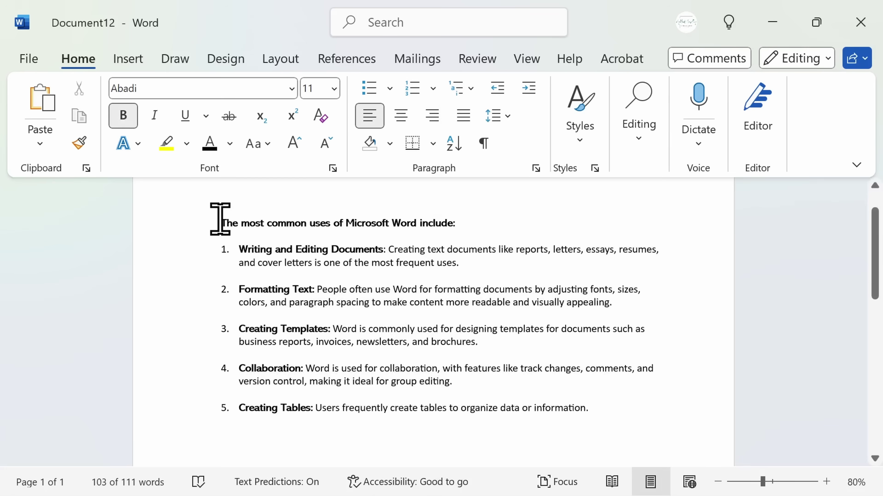
scroll(229, 201, down, 1)
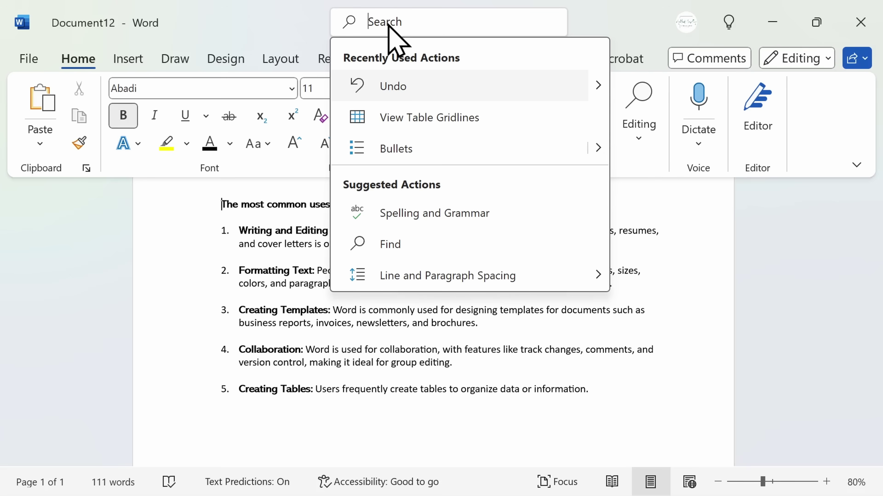
Use Replace All to change all four occurrences of 'Word' to 'Microsoft Word'
click(644, 148)
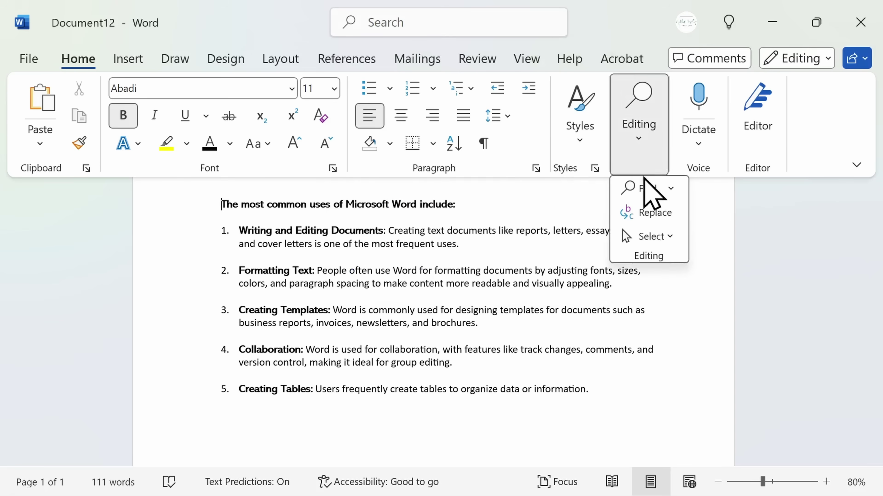
click(647, 213)
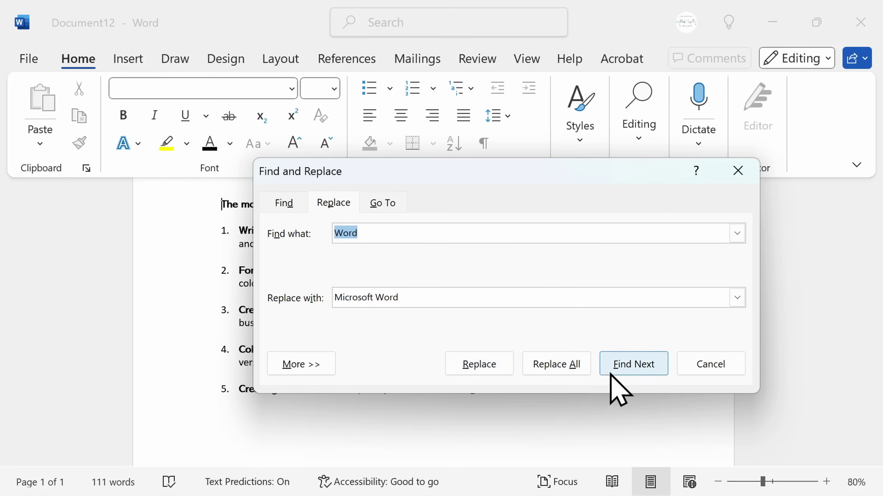
click(554, 369)
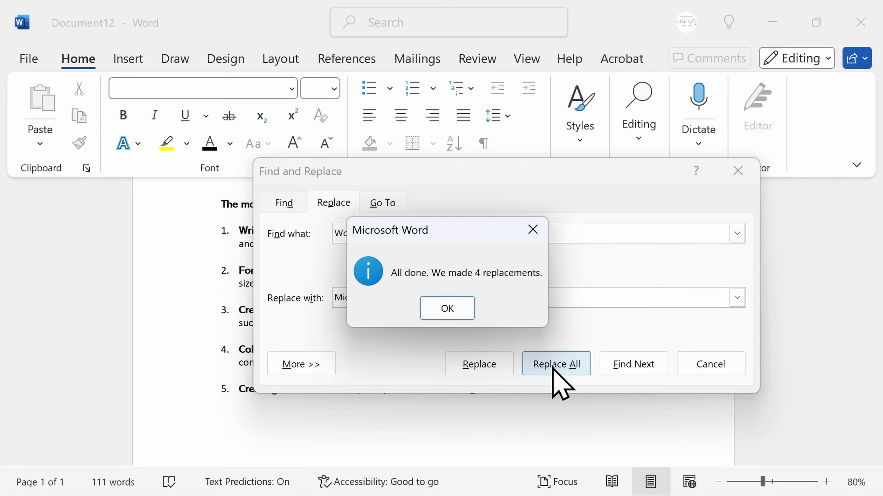
key(Return)
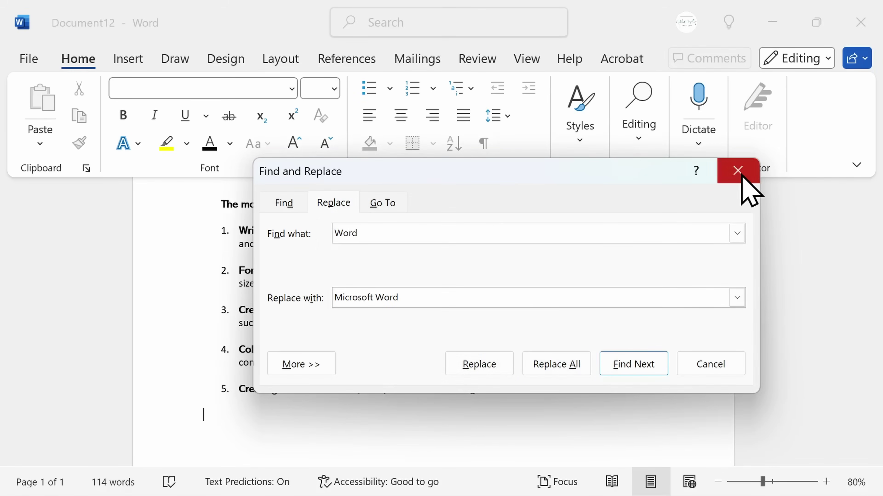
click(737, 171)
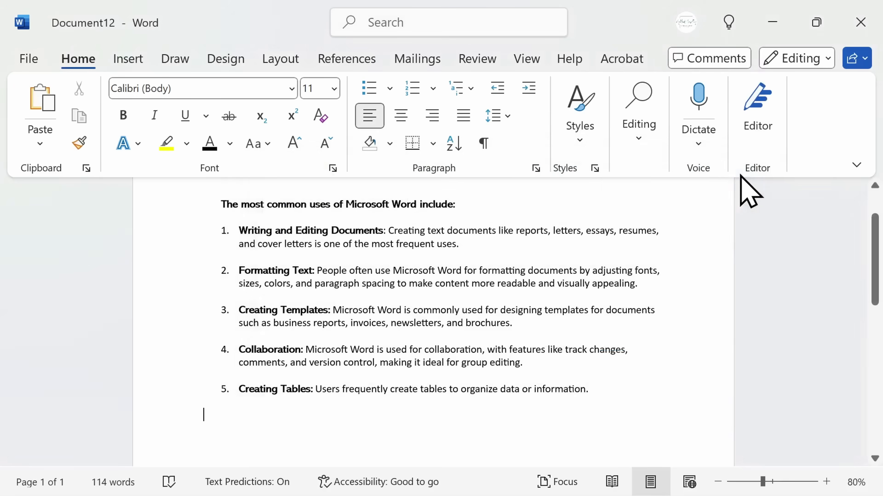
click(702, 148)
click(722, 173)
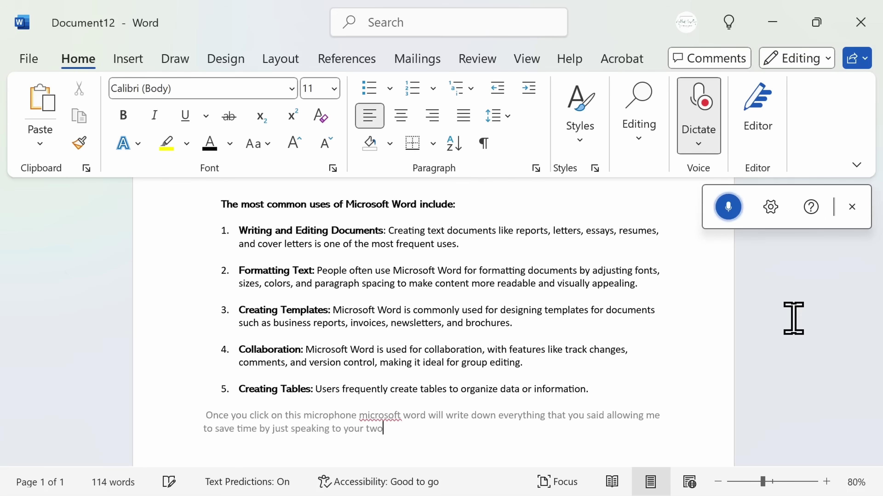
click(851, 207)
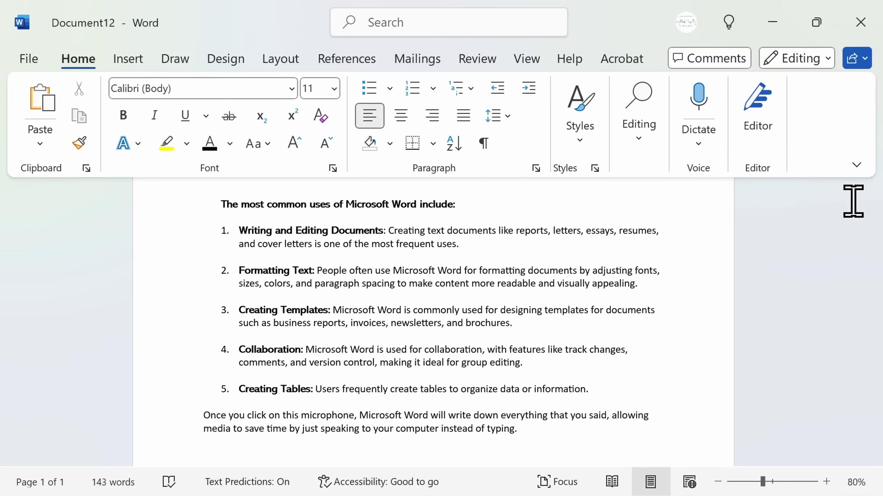
drag(521, 429, 183, 416)
key(BackSpace)
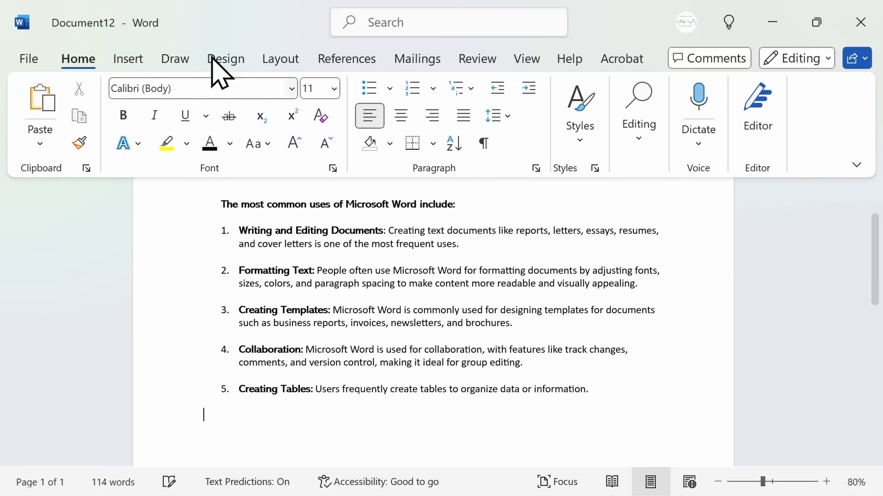
Insert a 6x4 table below the numbered list and place the cursor beneath it
click(137, 60)
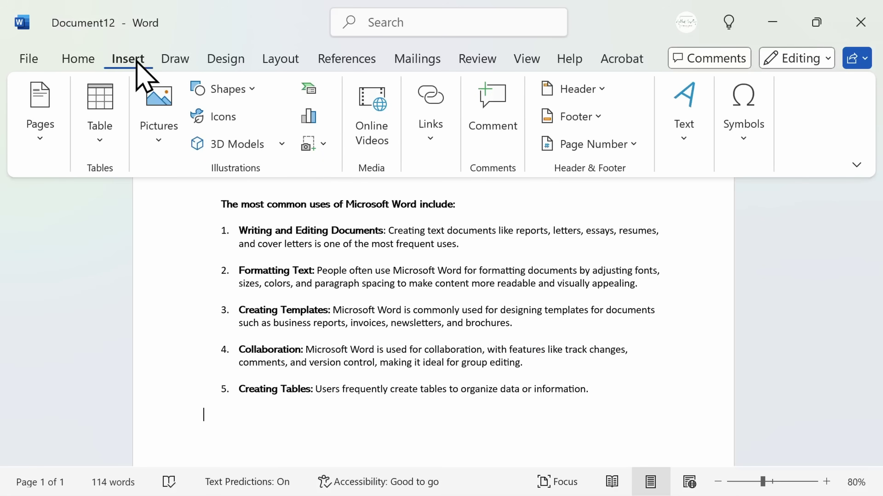
scroll(283, 414, down, 3)
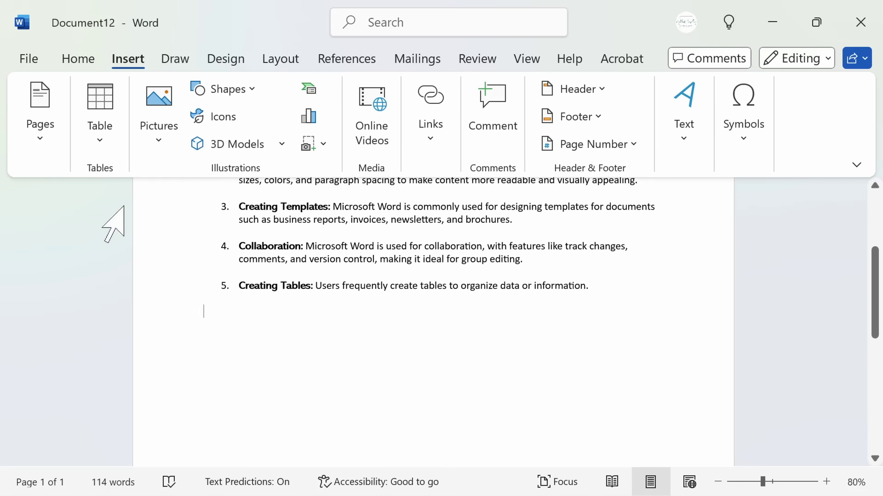
click(103, 144)
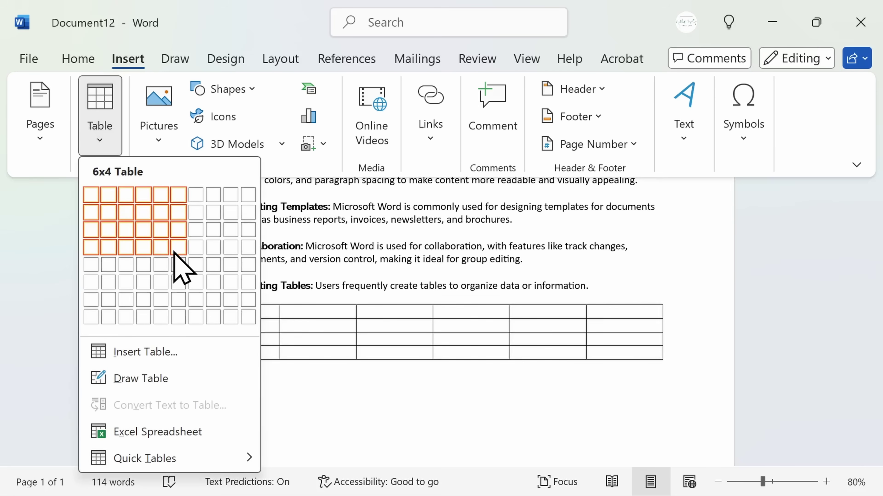
click(174, 251)
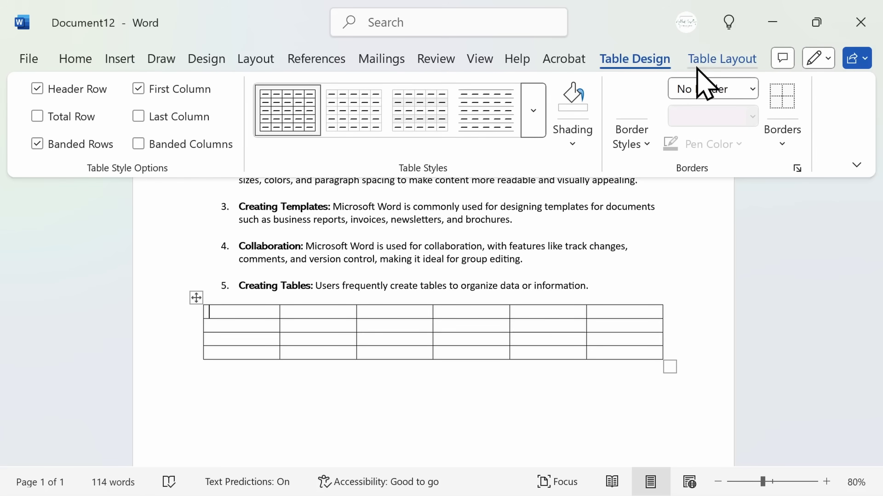
click(601, 364)
scroll(571, 394, down, 1)
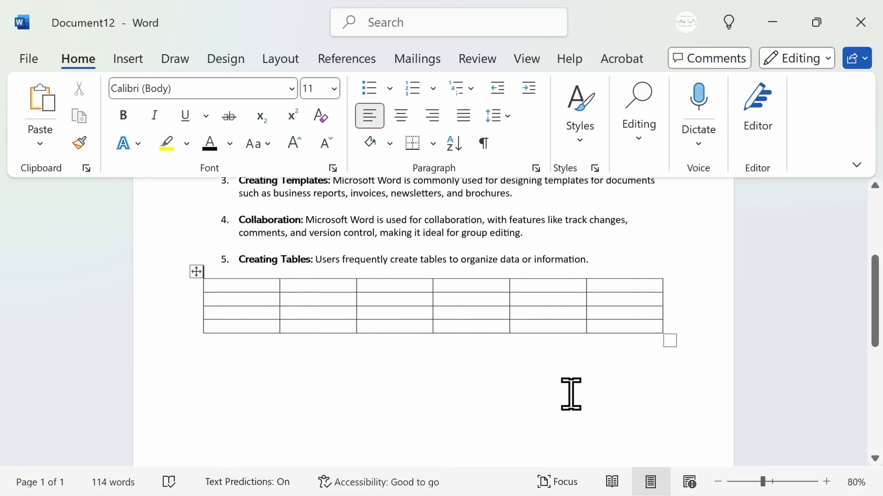
click(555, 358)
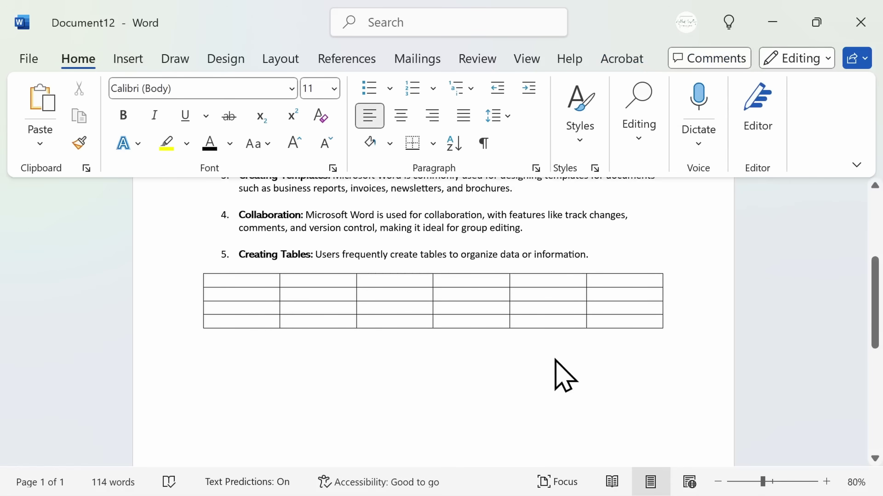
Paste the project dates table and shade its Project #1–#5 header cells light blue
text(Project #1	Project #2	Project #3	Project #4	Project #5 Start Date	3/16/2024	4/12/2024	5/04/2024	6/19/2024	7/21/2024 Completion	4/11/2024	5/03/2024	6/18/2024	7/20/2024	8/19/2024 Reviewed	Yes	Yes	No	No	No)
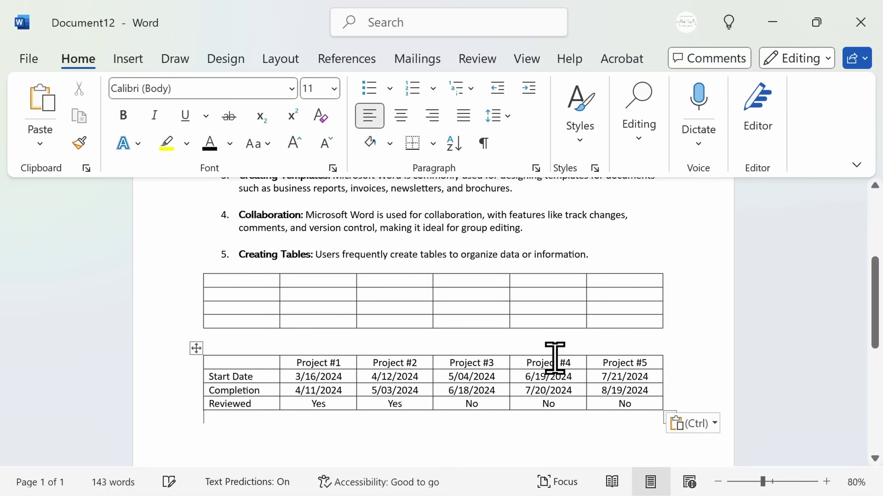
drag(289, 361, 644, 365)
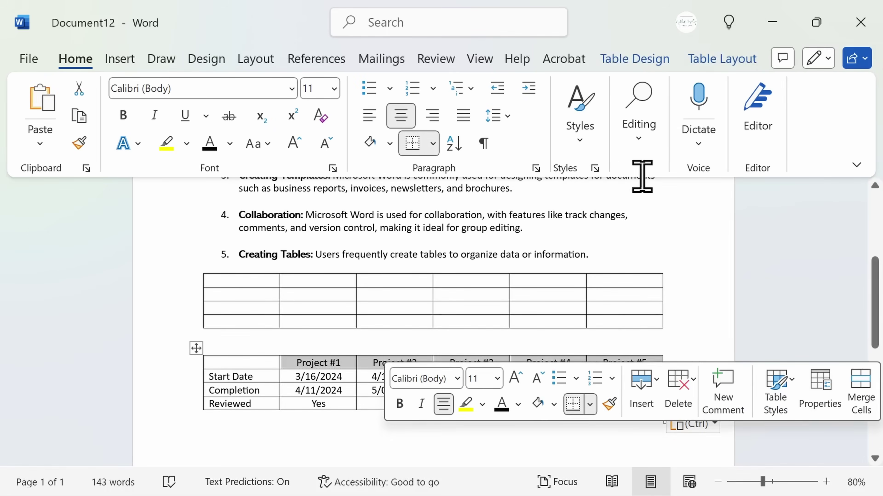
click(635, 61)
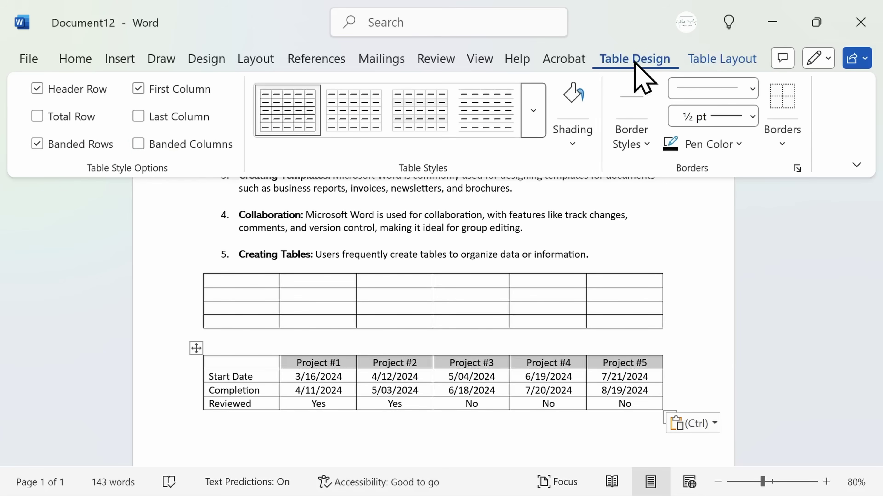
click(578, 143)
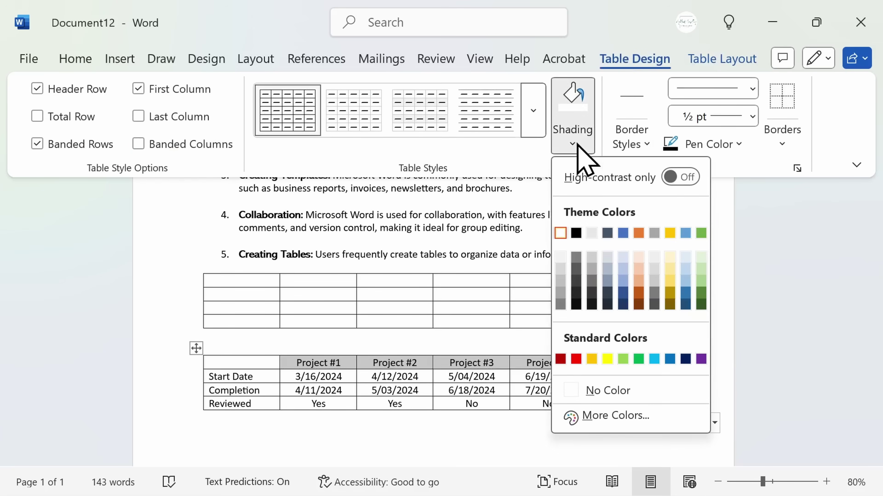
click(624, 271)
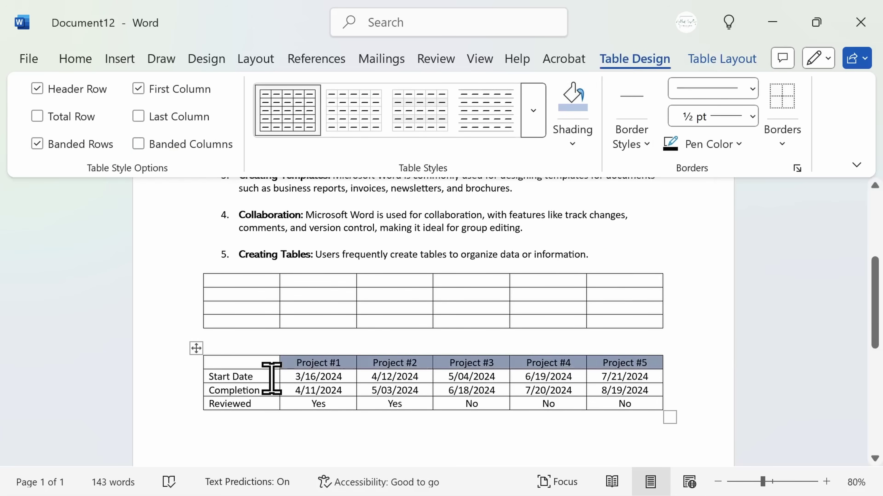
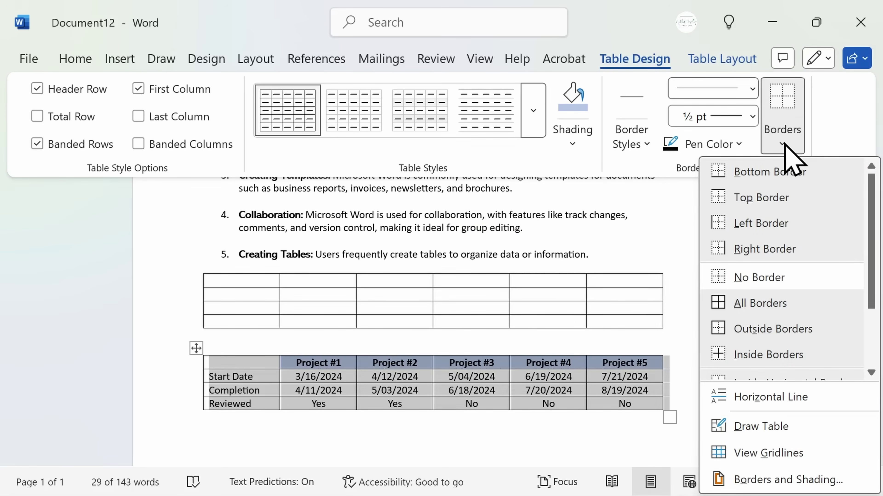
Apply No Border to the Project table, deselect it, and switch to Table Layout
click(793, 277)
click(708, 389)
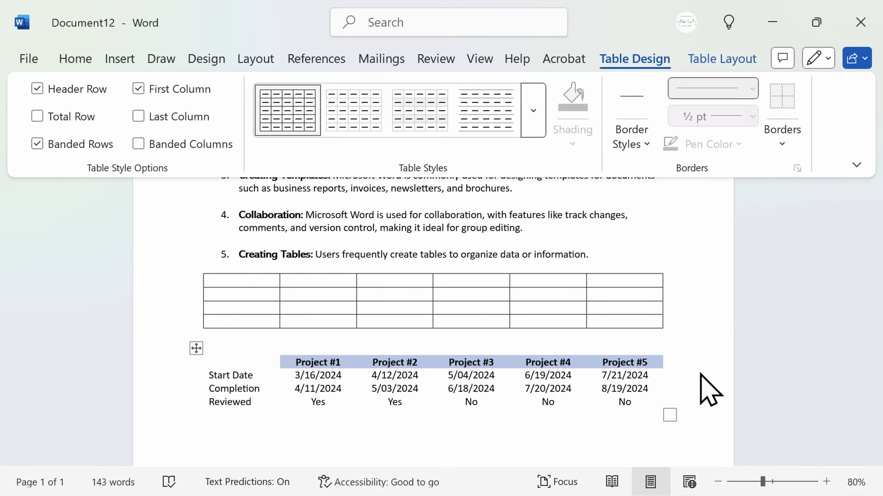
click(724, 61)
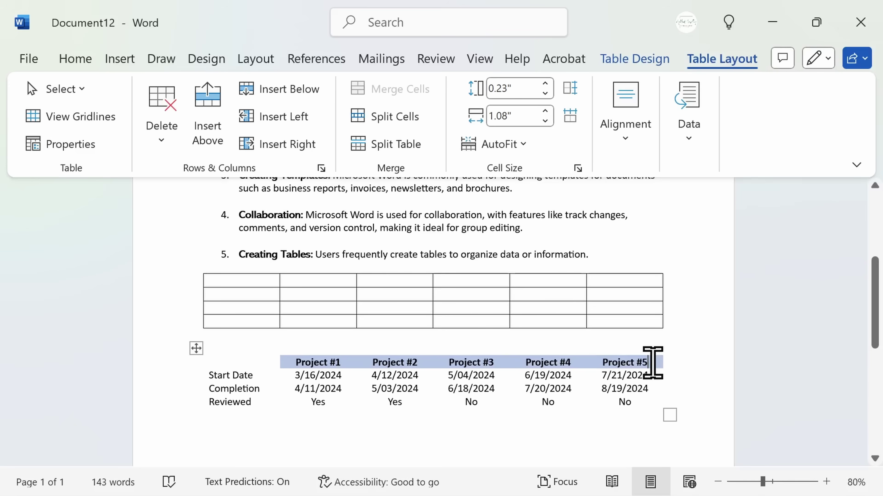
Insert a column right of Project #5 and delete the Completion row
click(285, 145)
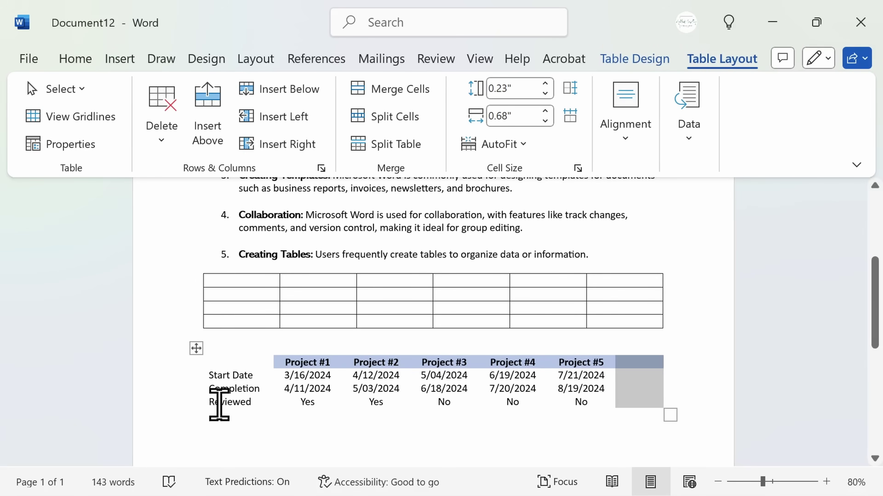
drag(212, 389, 632, 396)
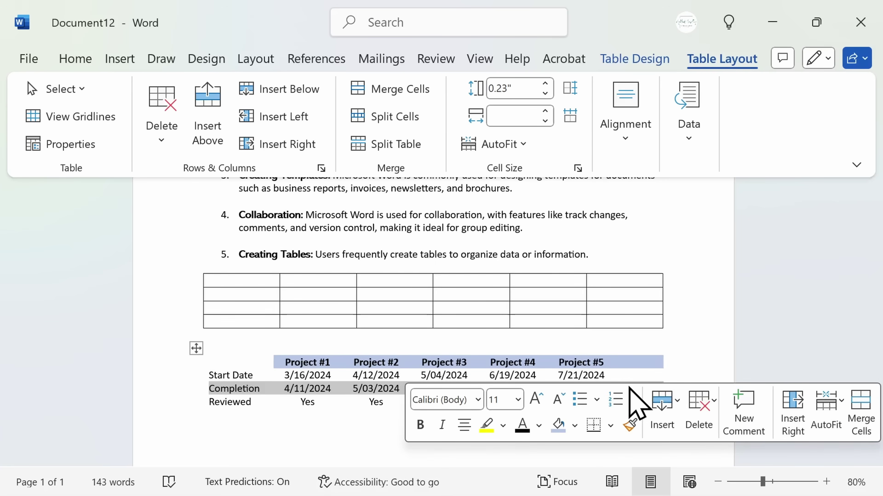
click(172, 139)
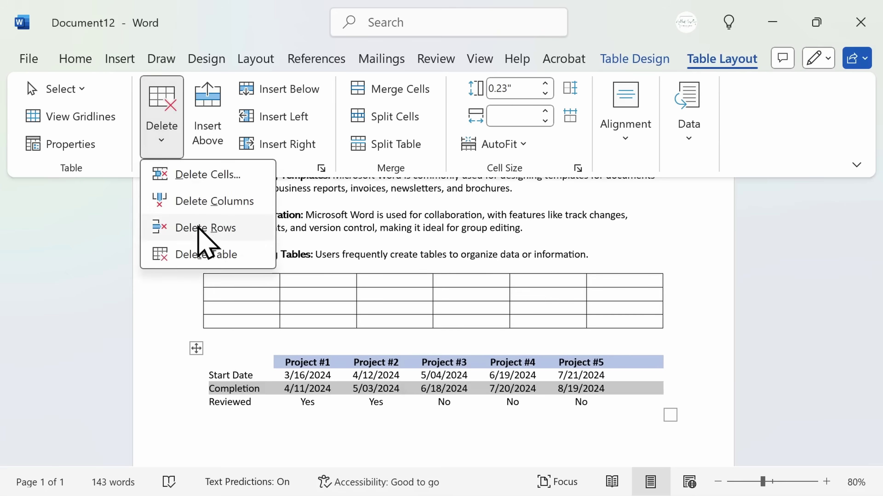
click(205, 228)
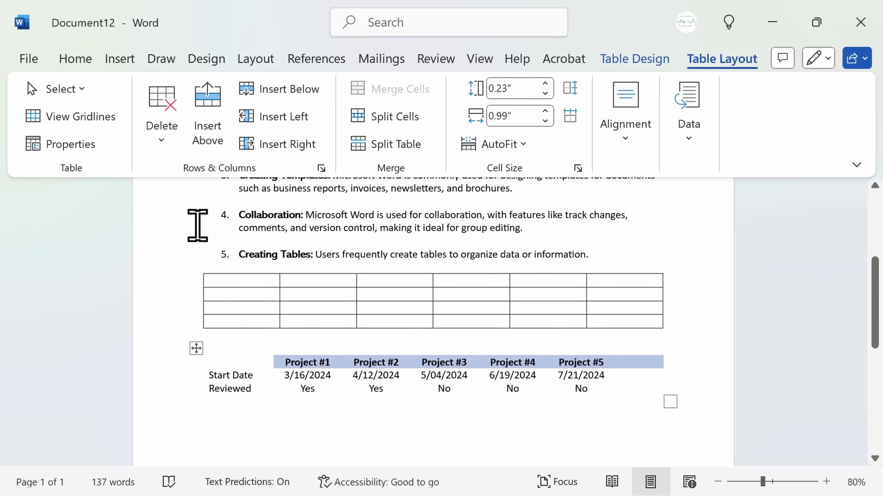
Delete both tables and the blank line between them below the numbered list
click(230, 433)
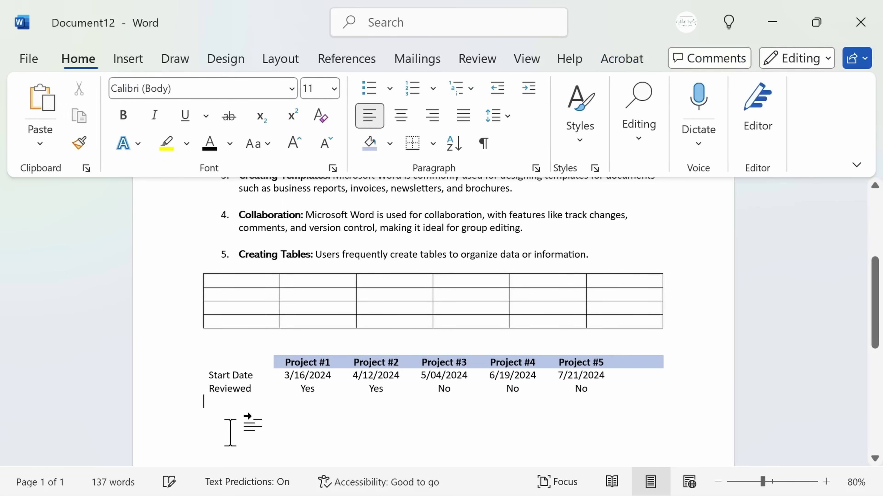
click(129, 57)
key(Left)
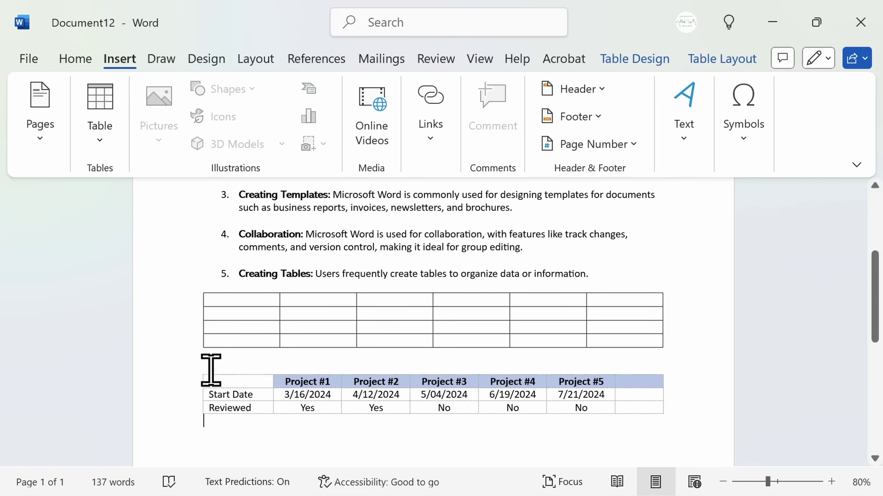
shift+click(188, 299)
key(BackSpace)
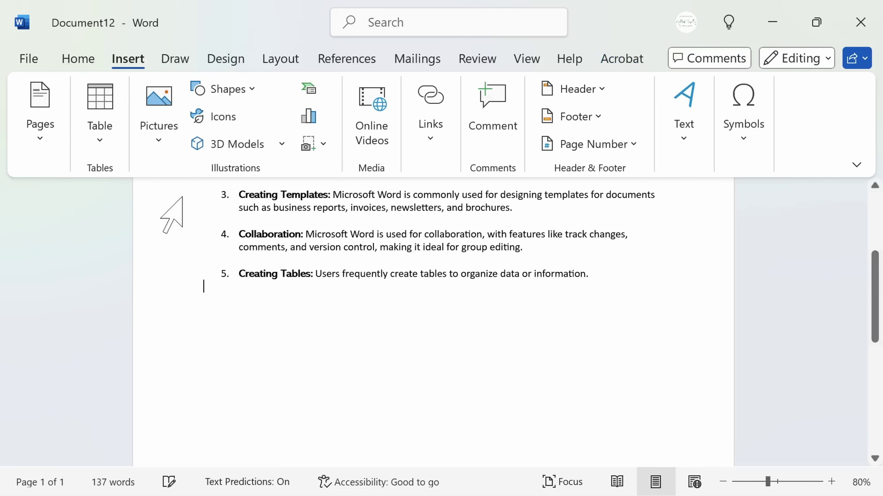
Insert the candy company logo picture from this device below item 5
click(159, 153)
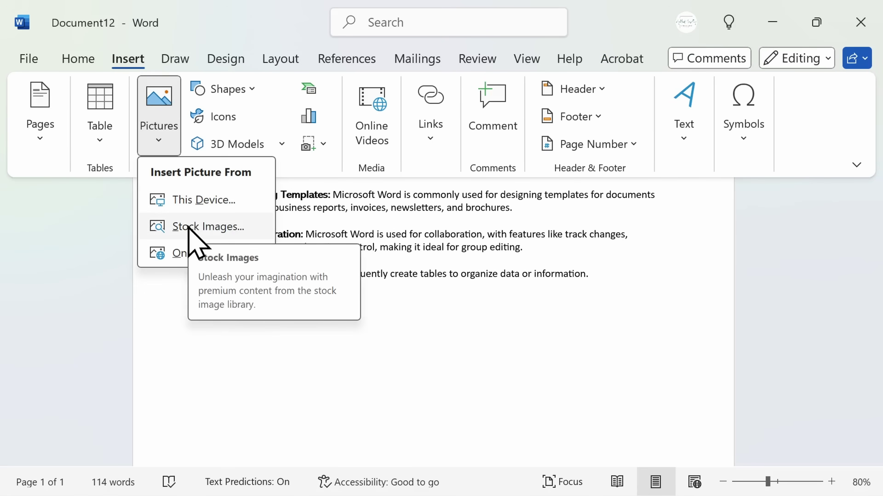
click(189, 201)
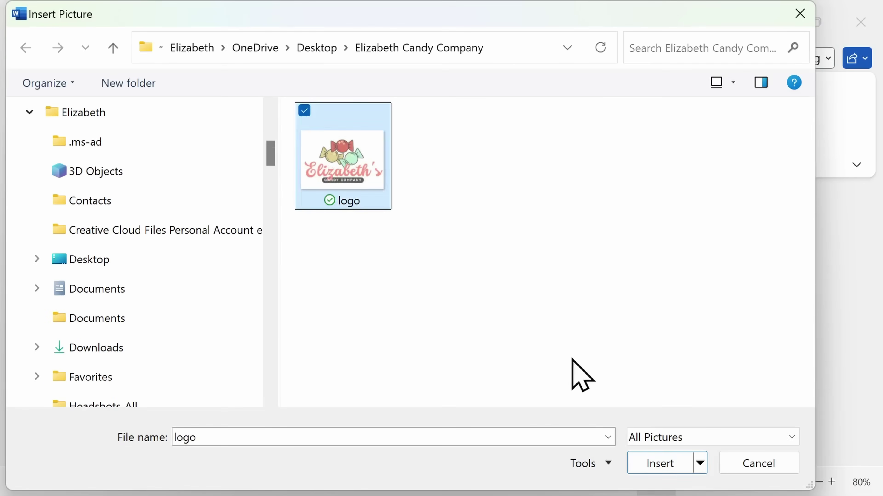
click(650, 468)
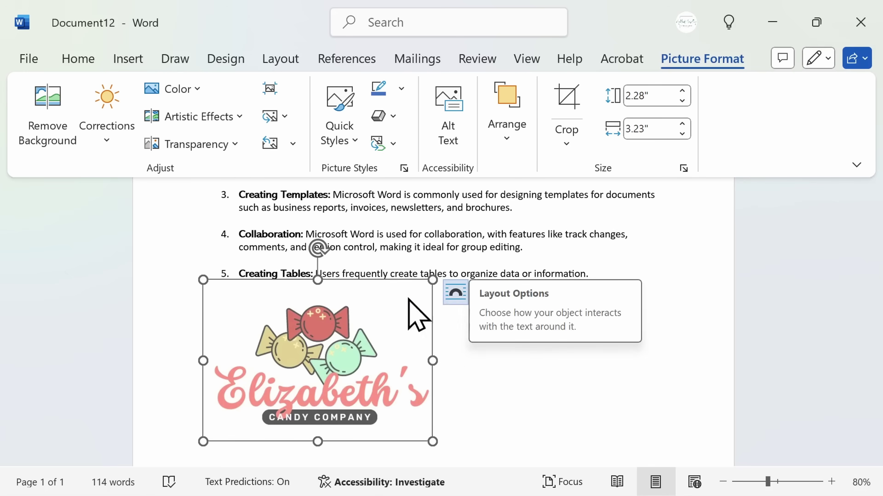
Give the logo Square text wrapping and move it beside the opening heading
drag(410, 302, 396, 223)
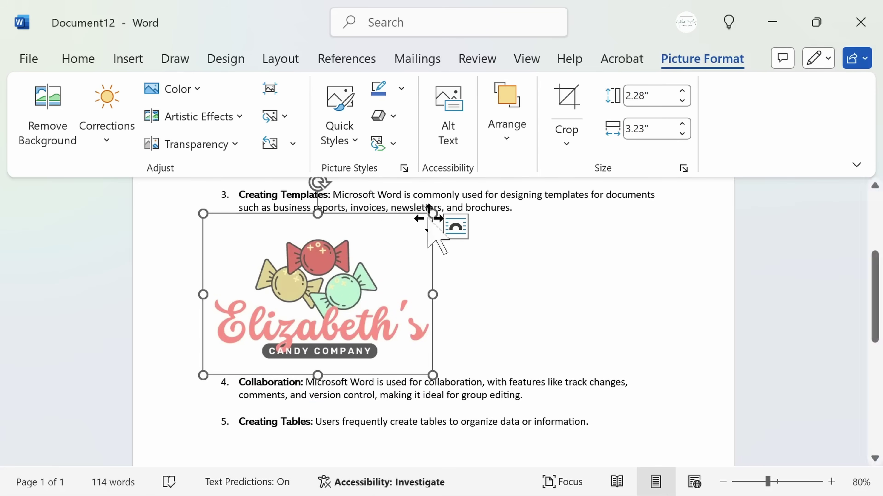
click(459, 230)
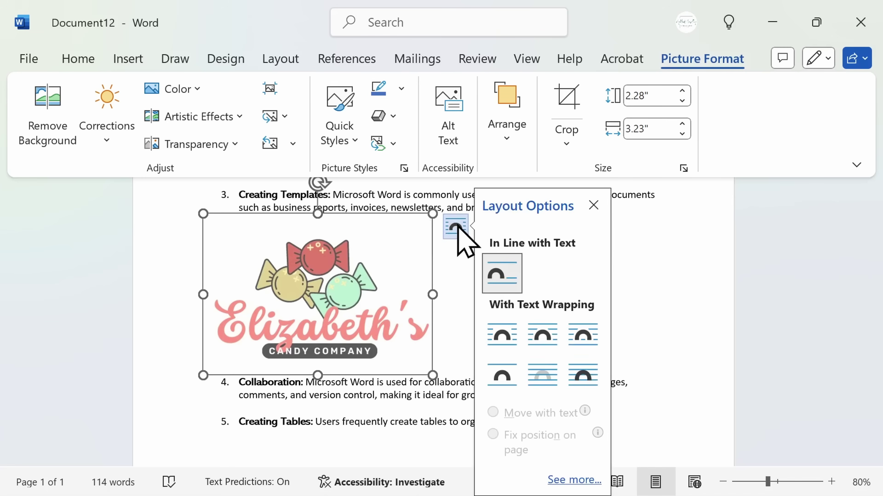
click(541, 332)
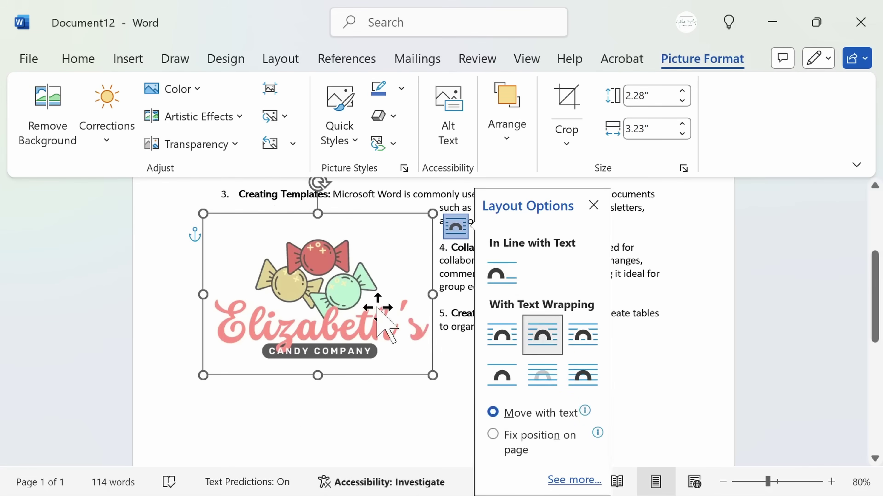
drag(339, 295, 345, 223)
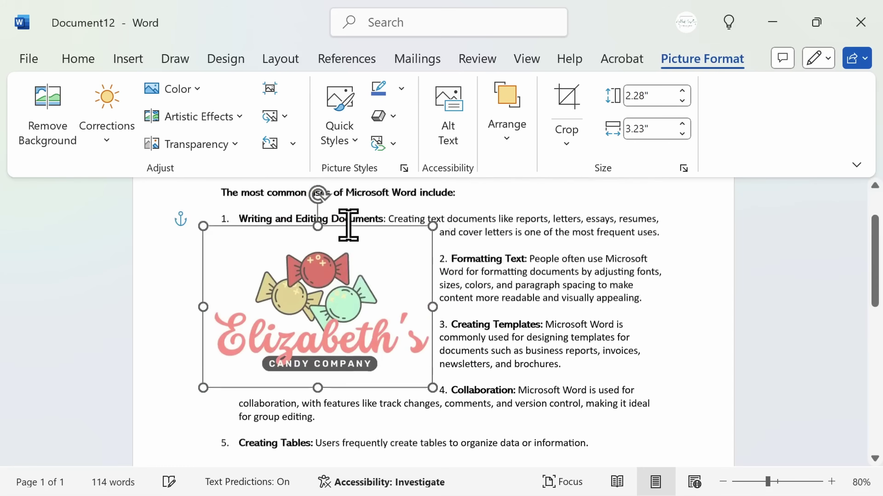
drag(321, 337, 323, 334)
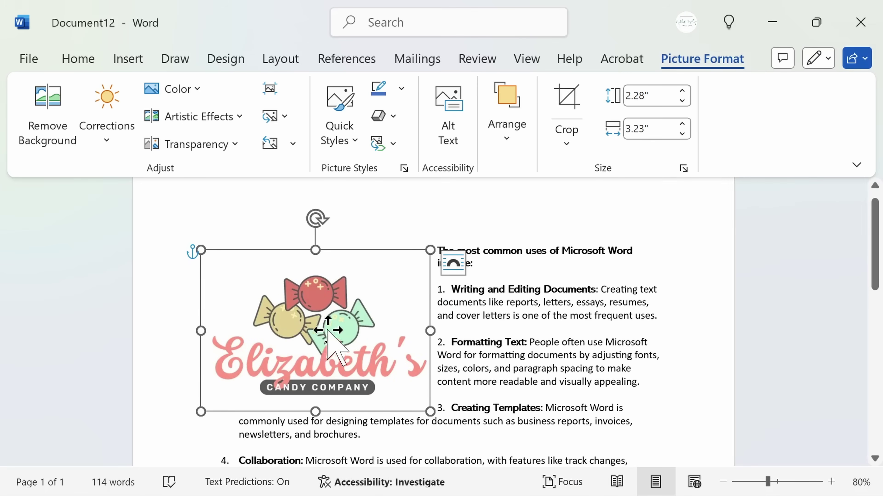
Select the candy logo picture and delete it
click(516, 271)
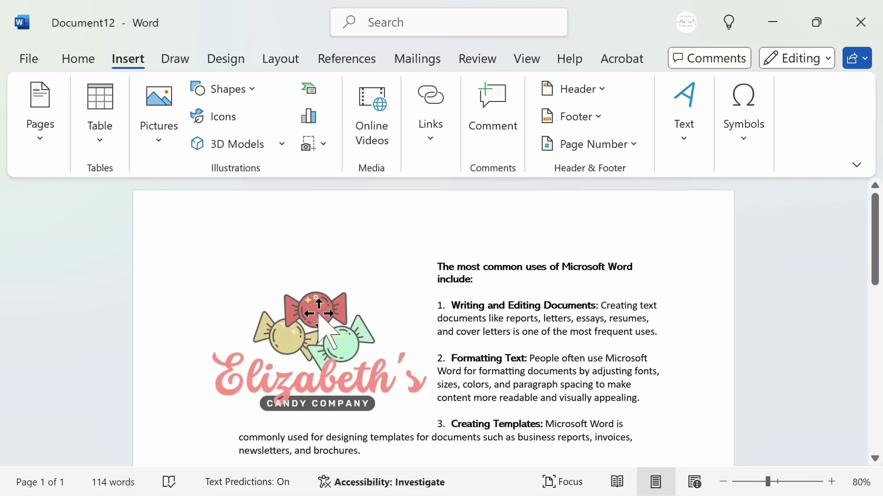
click(319, 317)
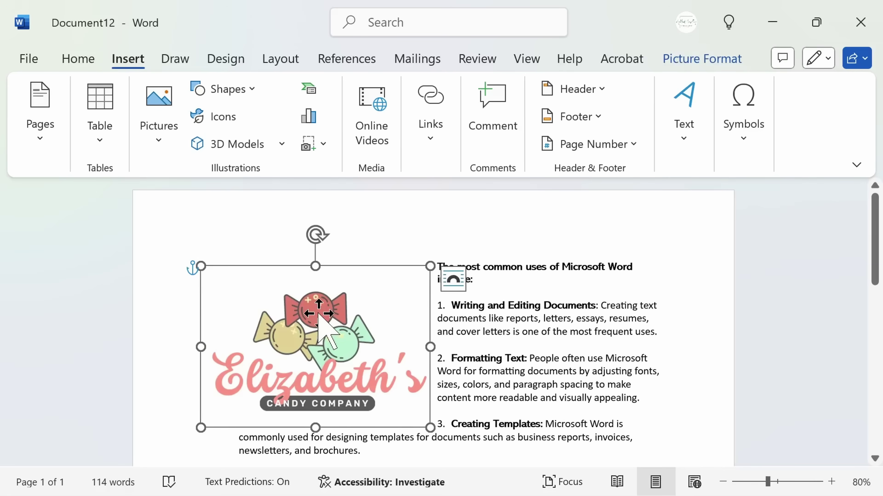
key(Delete)
click(259, 99)
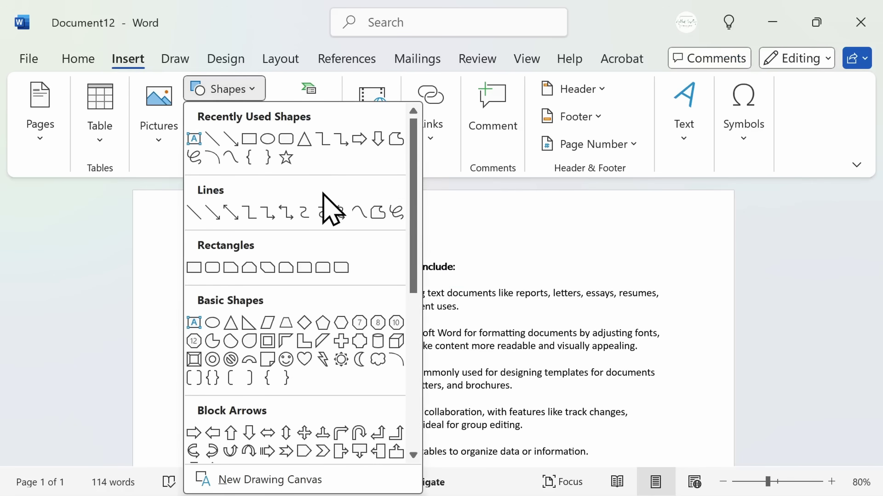
click(283, 84)
click(230, 119)
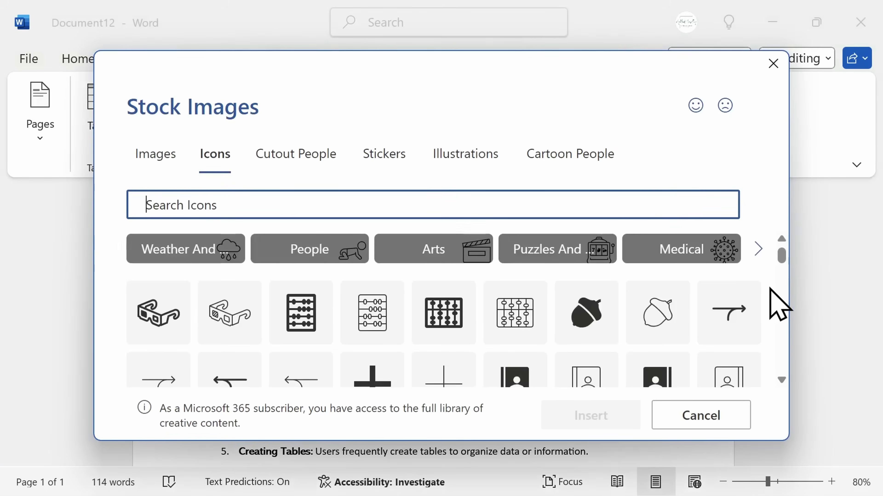
scroll(770, 293, down, 3)
scroll(775, 310, down, 5)
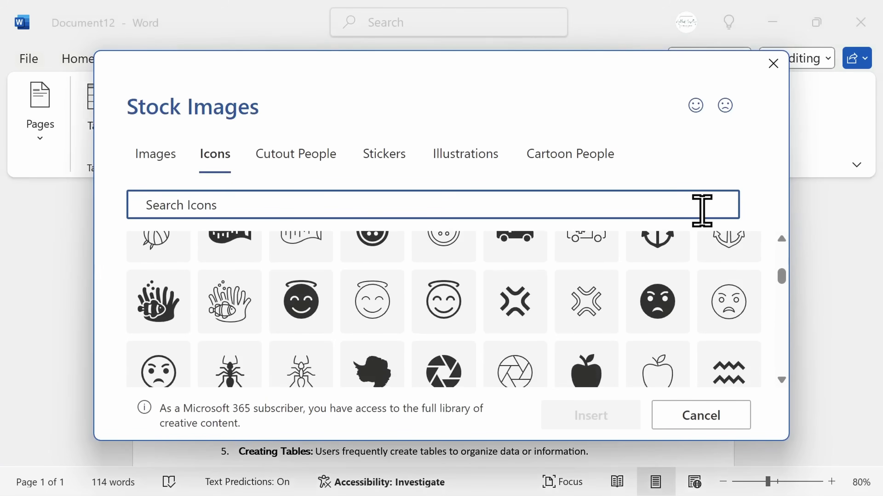
click(773, 63)
click(308, 117)
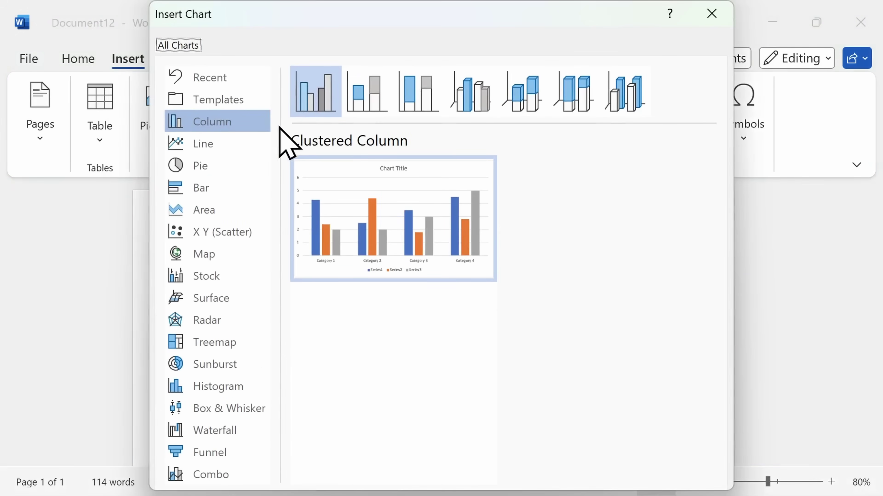
click(232, 187)
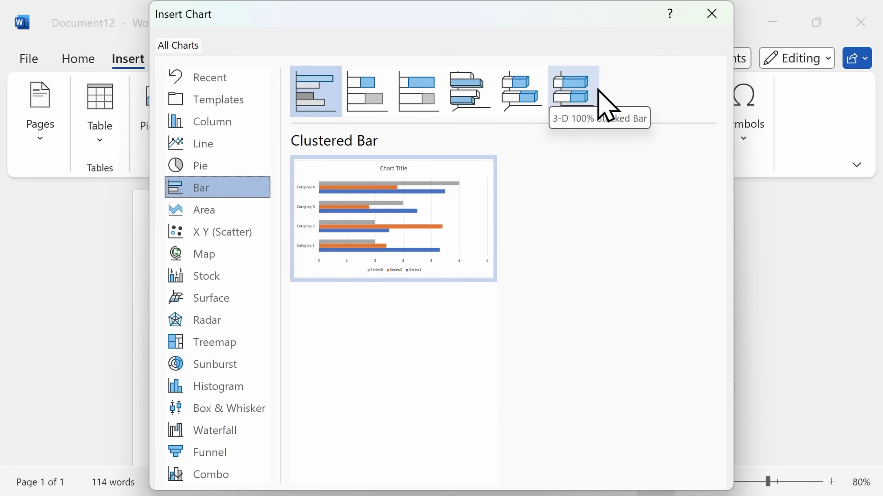
click(710, 15)
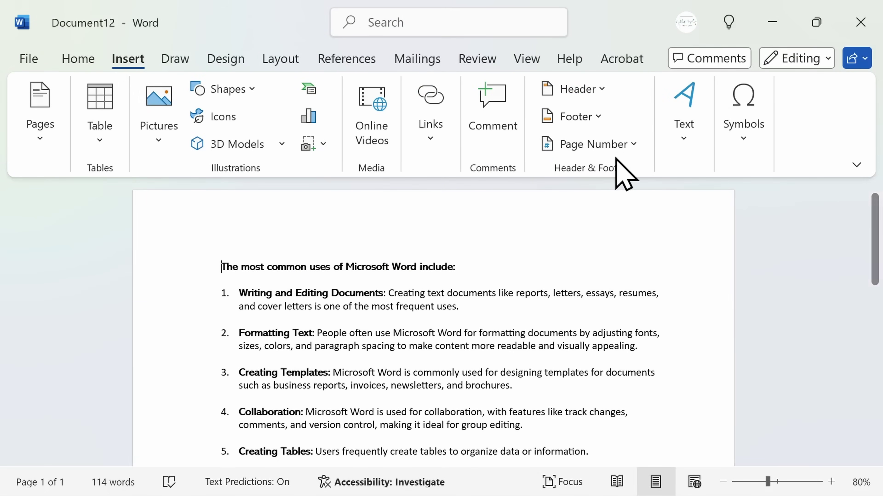
Insert a blank header and paste the author's name and 'Microsoft Word' into it
click(603, 92)
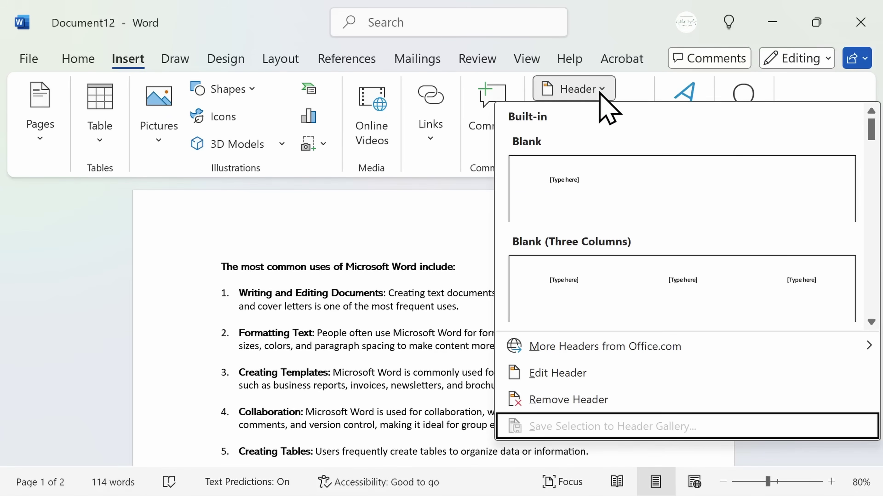
scroll(714, 189, down, 3)
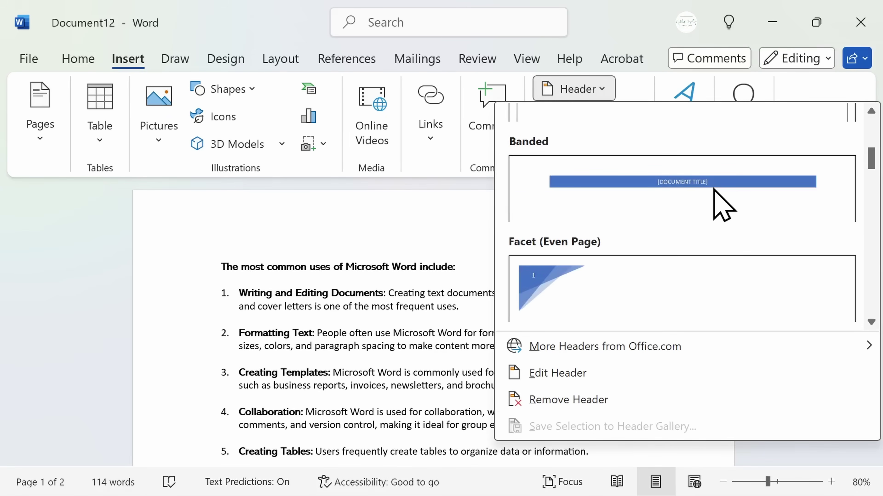
scroll(714, 189, down, 3)
scroll(714, 189, down, 3)
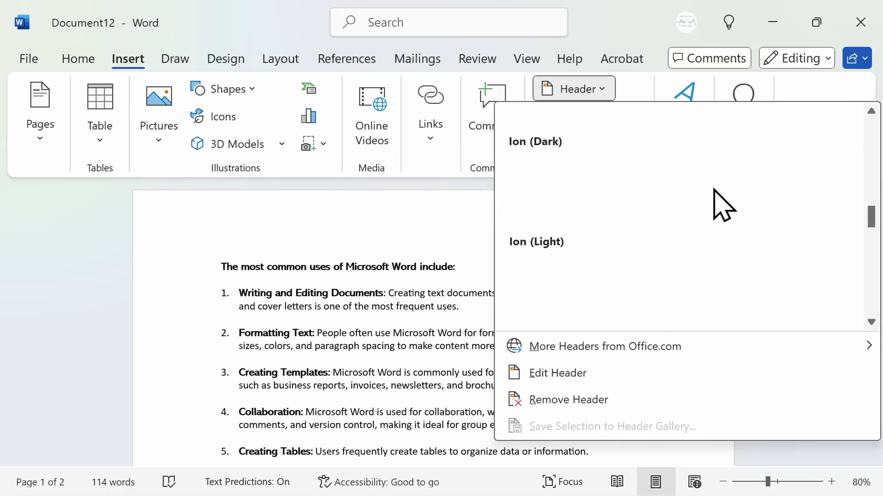
scroll(714, 189, up, 15)
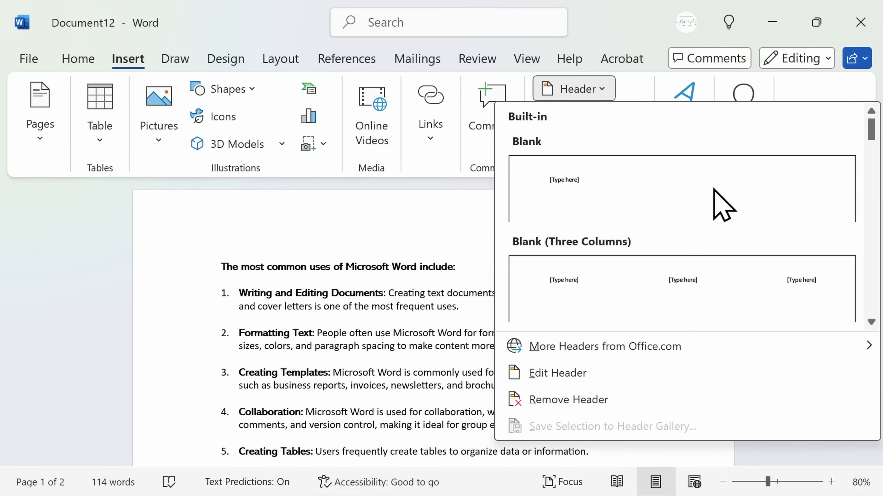
click(713, 189)
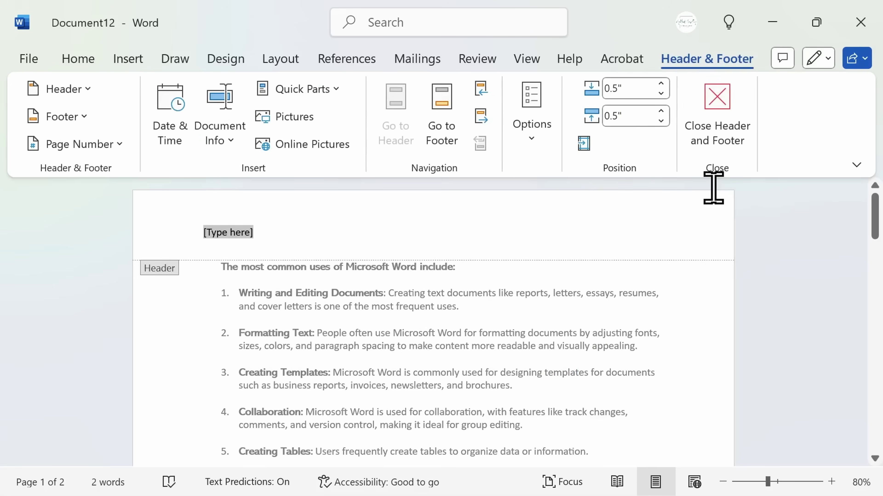
text(Elizabeth Parker Microsoft Word)
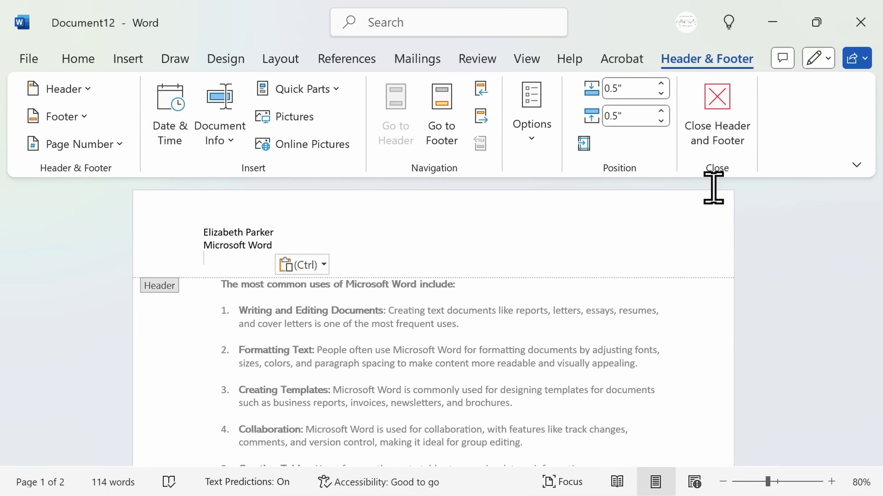
Add the date Wednesday, October 23, 2024 to the header and close header editing
click(177, 134)
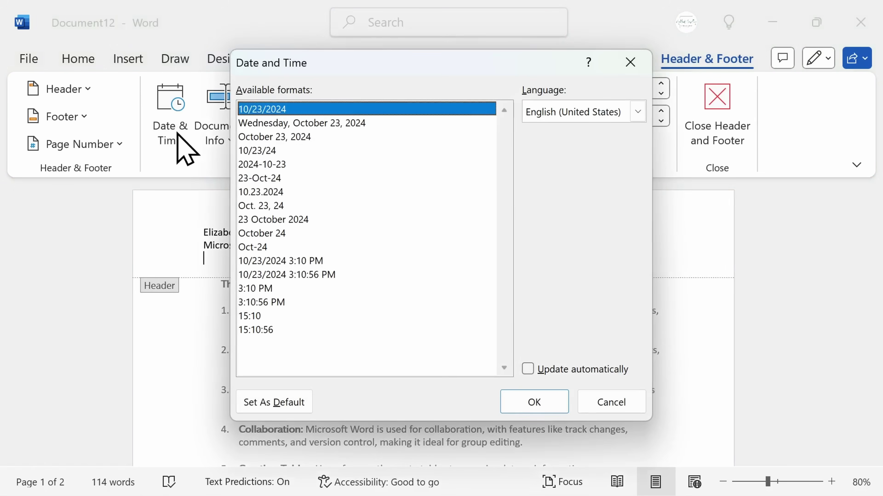
click(372, 122)
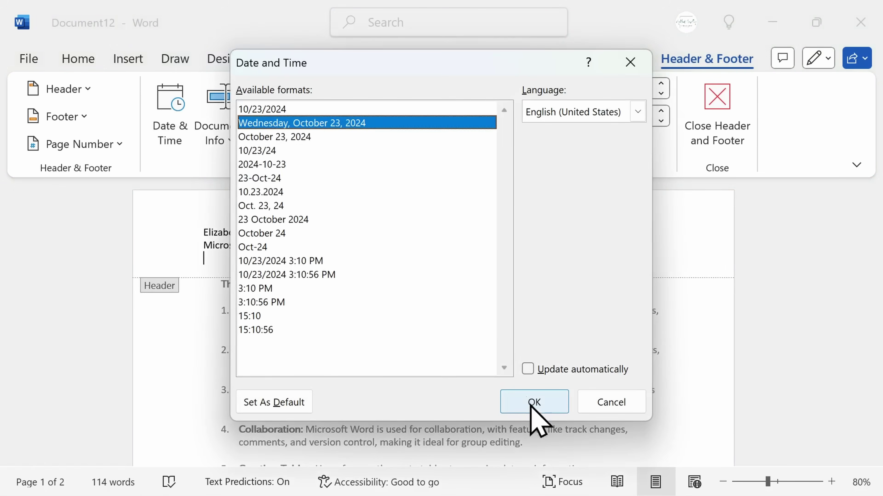
click(538, 401)
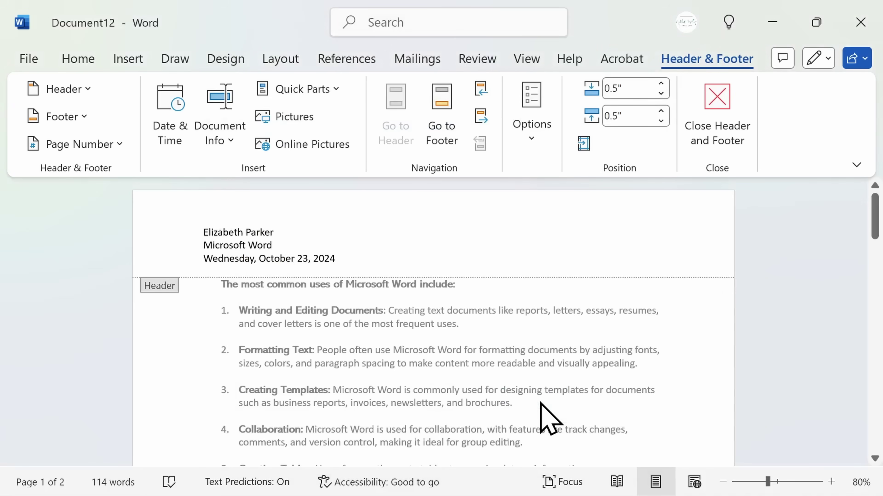
click(732, 122)
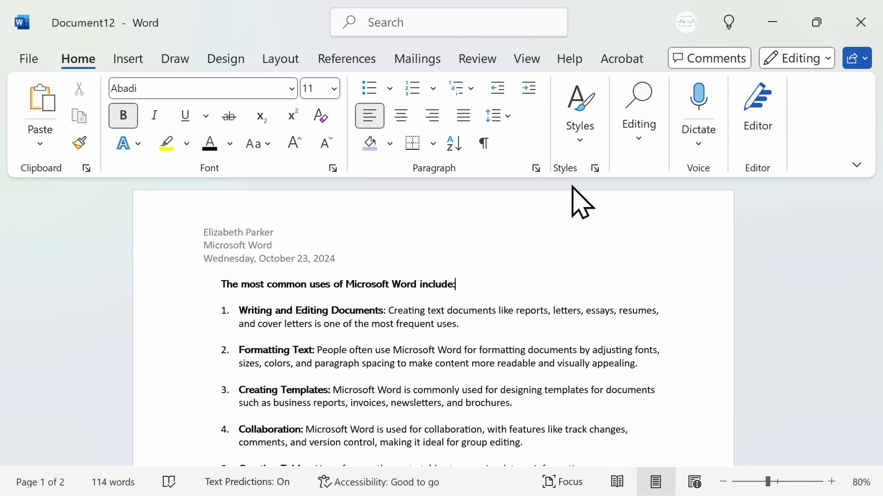
Go to the footer and insert a Plain Number 2 centred page number
double_click(352, 247)
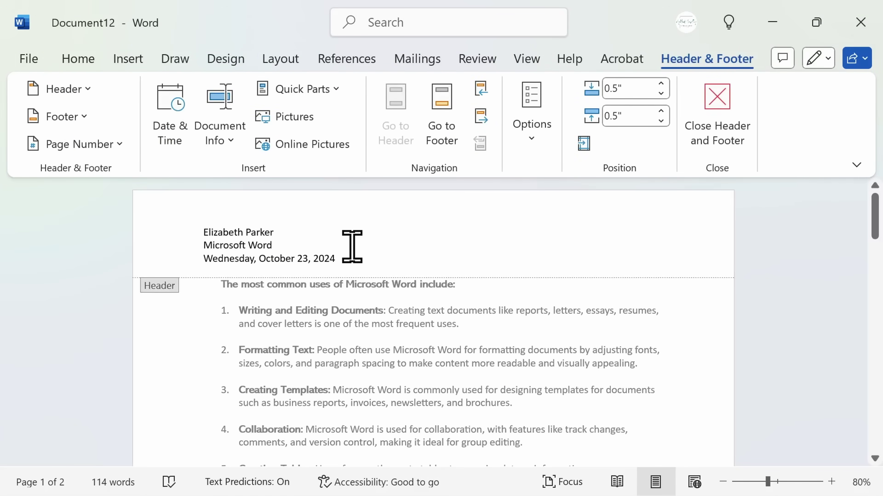
click(438, 139)
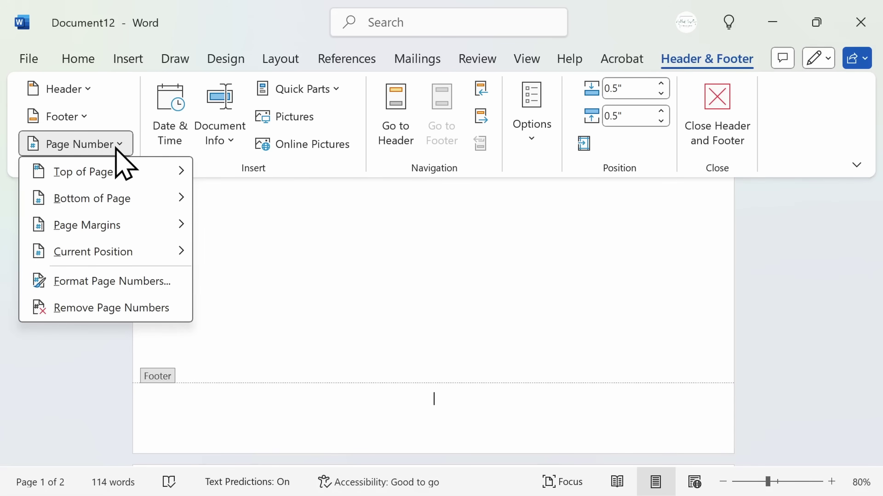
mouse_move(117, 195)
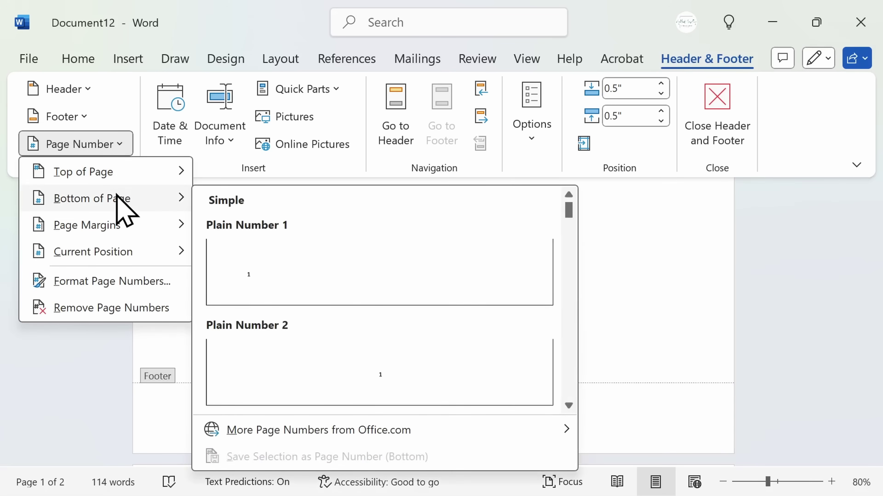
click(404, 375)
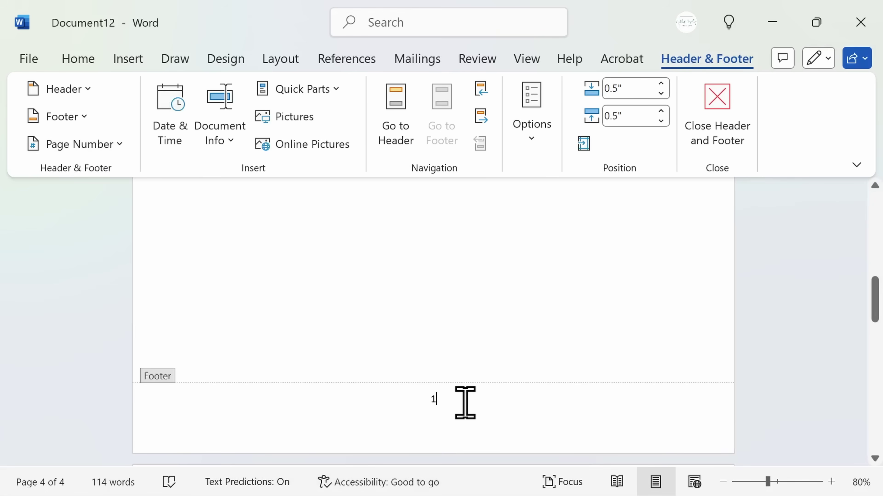
drag(424, 400, 469, 398)
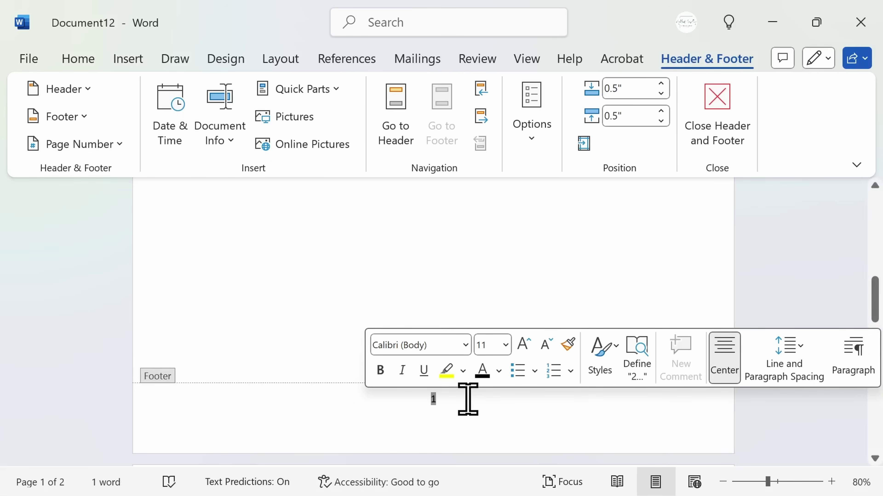
click(468, 400)
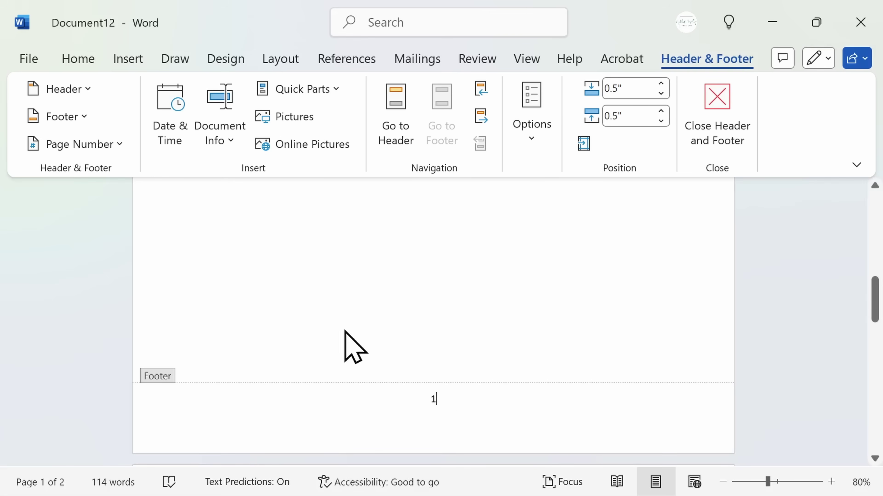
In Format Page Numbers, set Start at to 2 and apply it
click(111, 150)
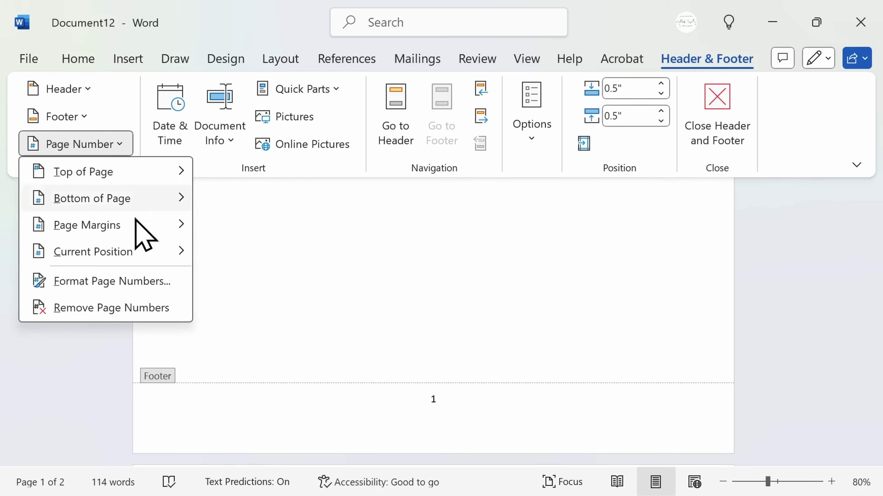
click(153, 280)
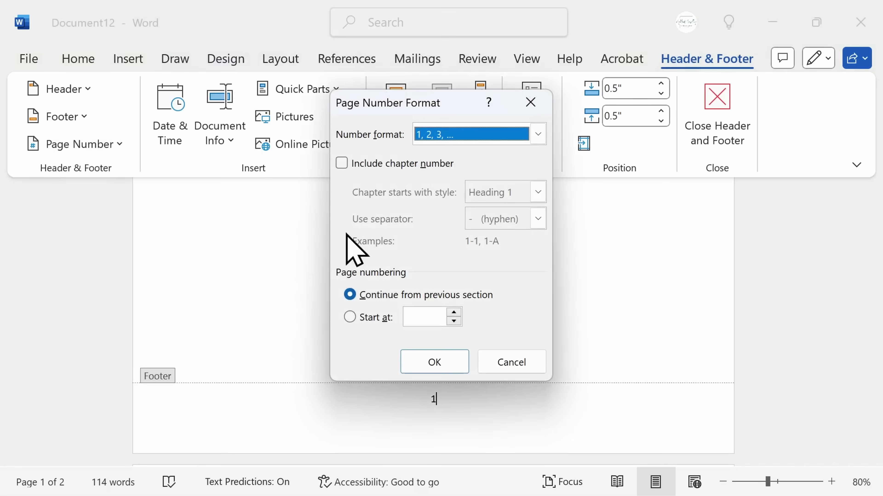
click(351, 317)
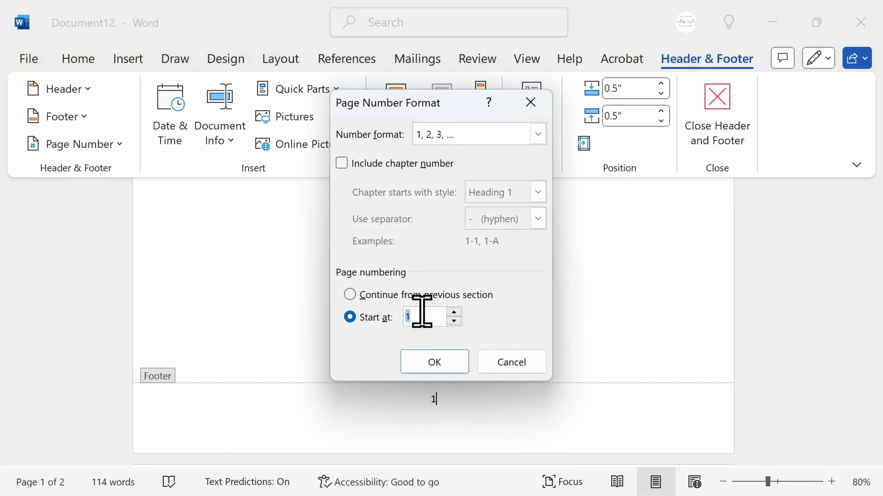
click(453, 313)
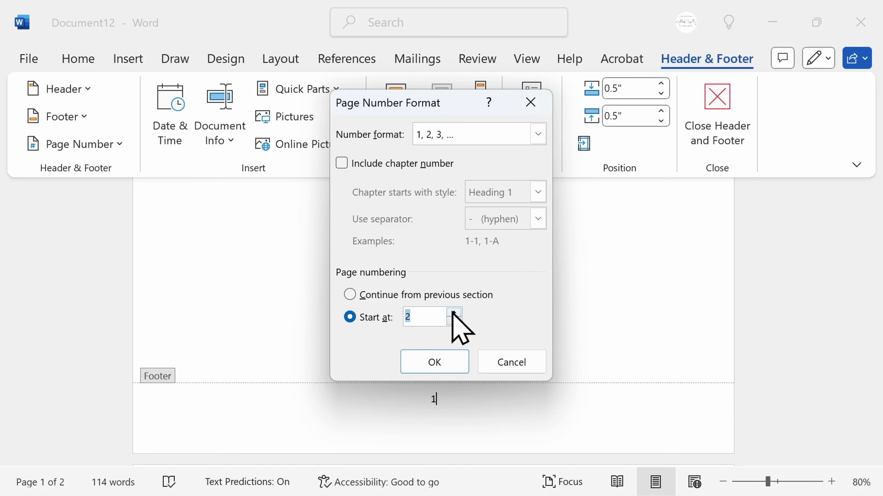
click(537, 134)
scroll(536, 176, down, 1)
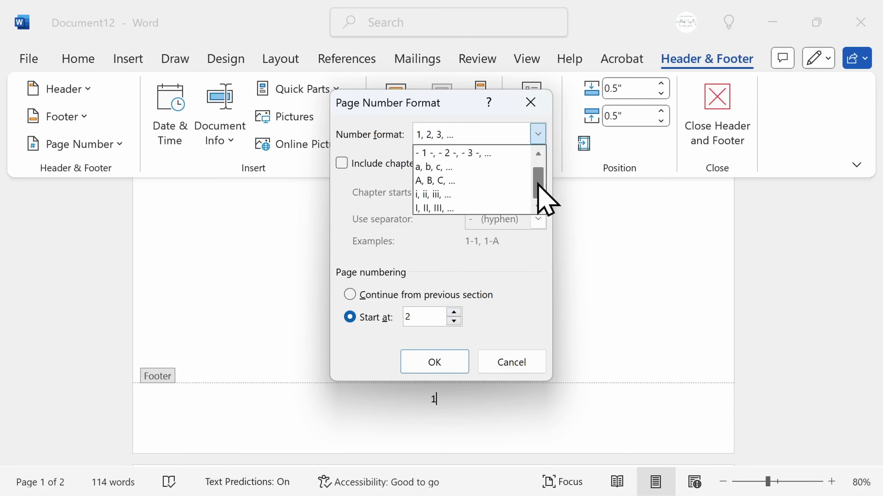
scroll(536, 184, up, 1)
click(435, 358)
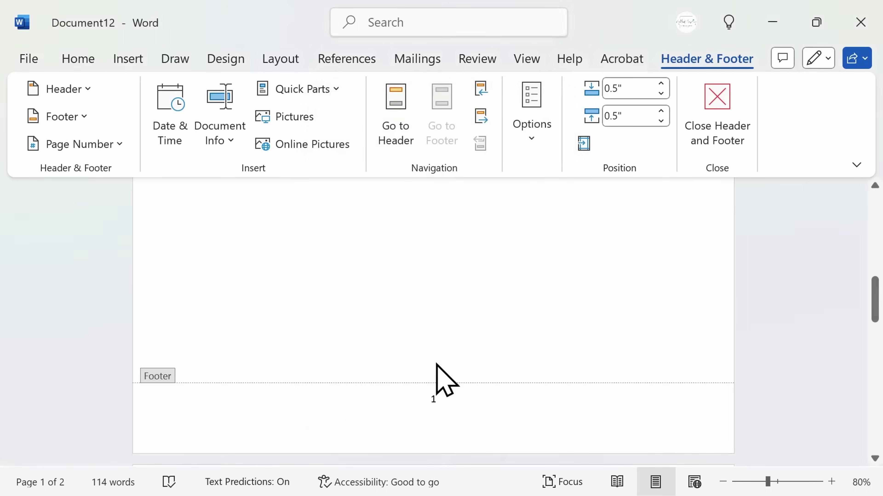
Leave the footer and apply Narrow margins of 0.5 inches
double_click(438, 316)
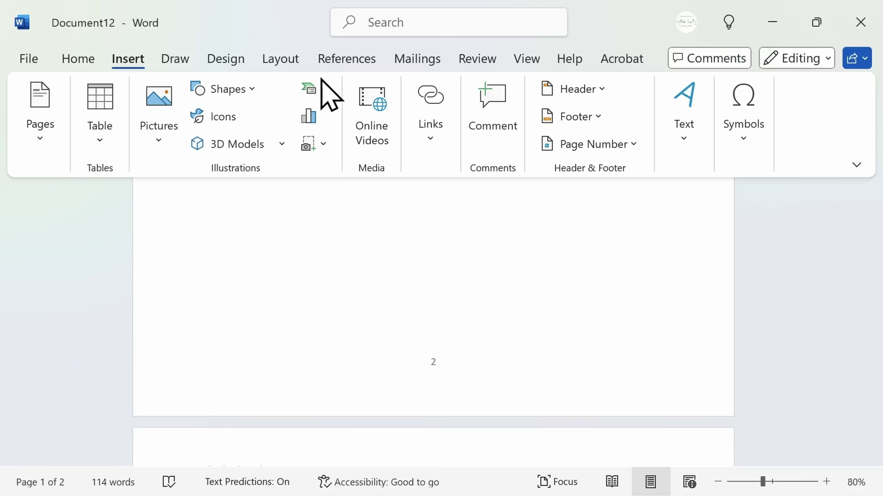
click(289, 58)
scroll(382, 272, up, 10)
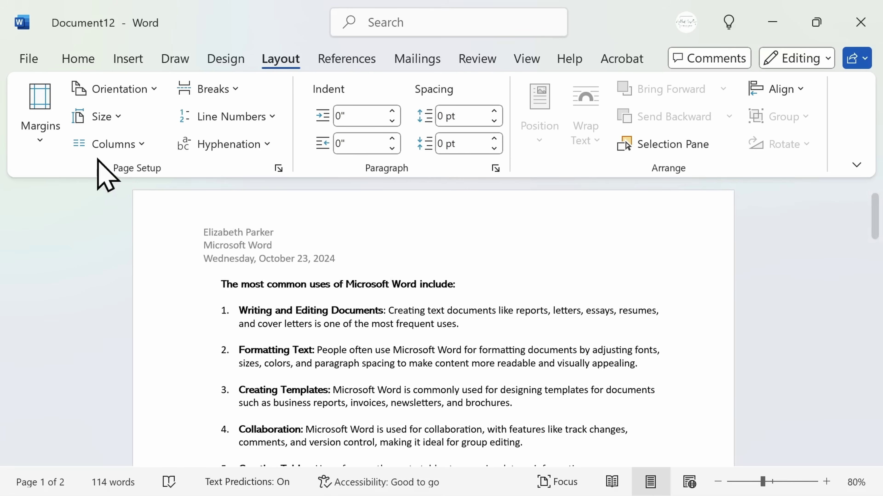
click(46, 143)
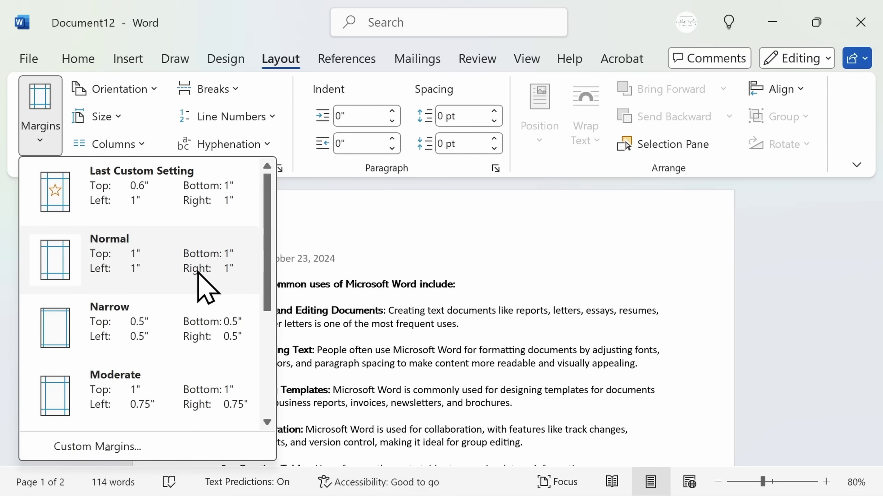
click(198, 321)
Check the margins in the Custom Margins page setup dialog, then close it
scroll(197, 320, down, 8)
scroll(198, 321, up, 5)
scroll(198, 320, up, 3)
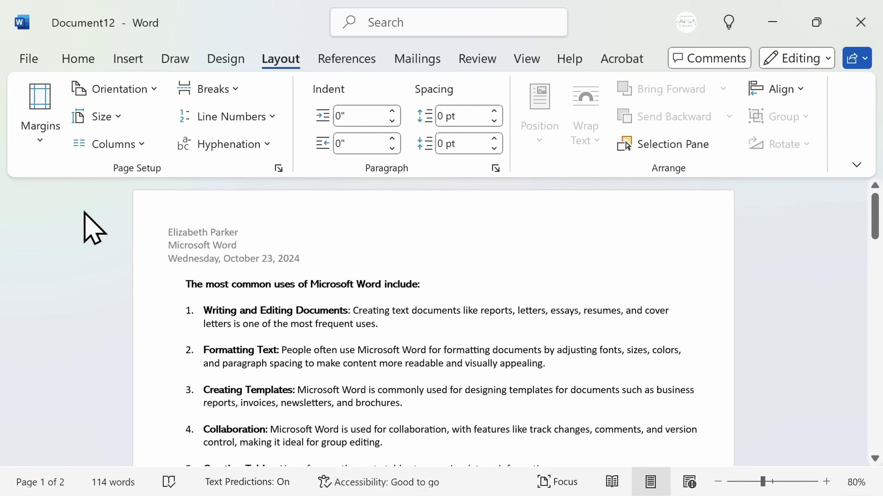
click(39, 133)
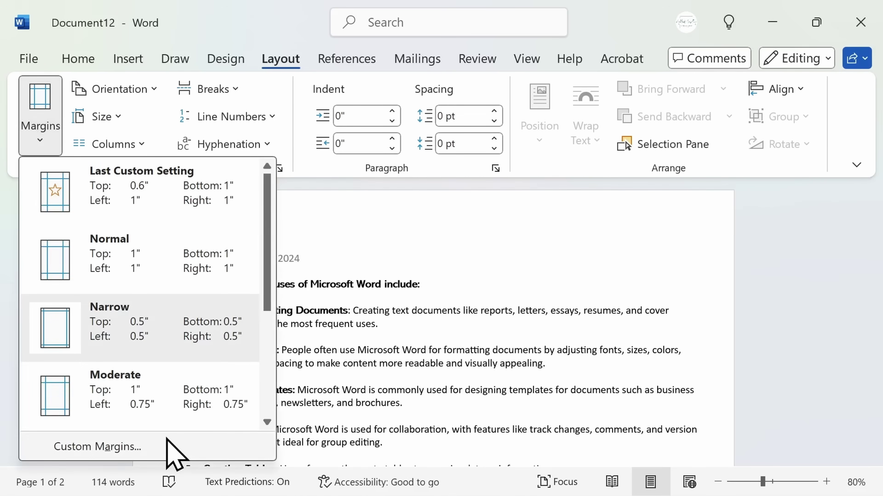
click(167, 446)
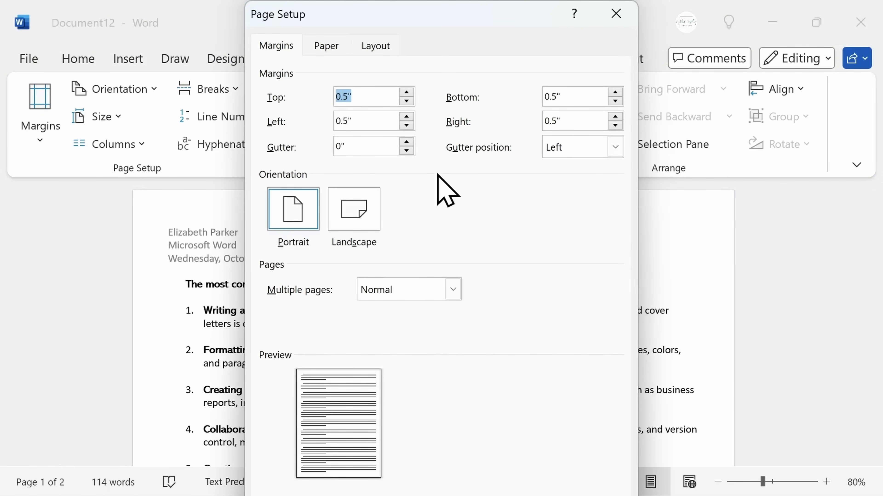
click(615, 14)
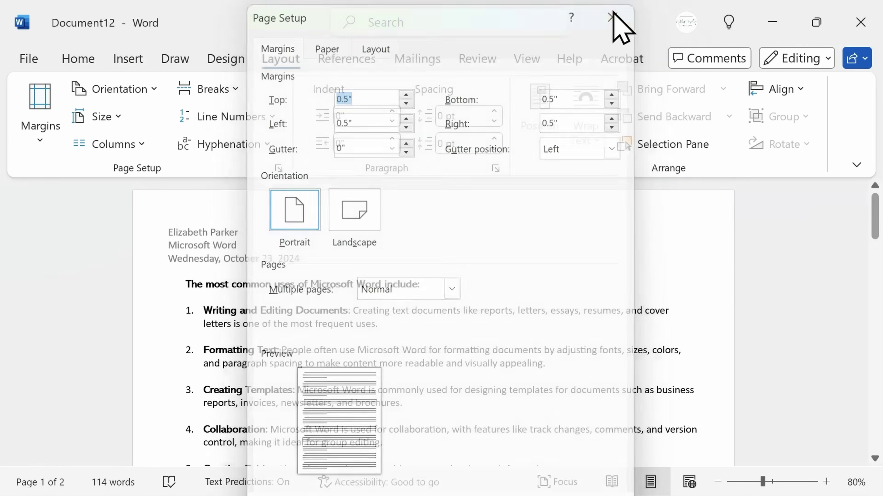
Switch the page orientation to landscape and back to portrait
click(155, 92)
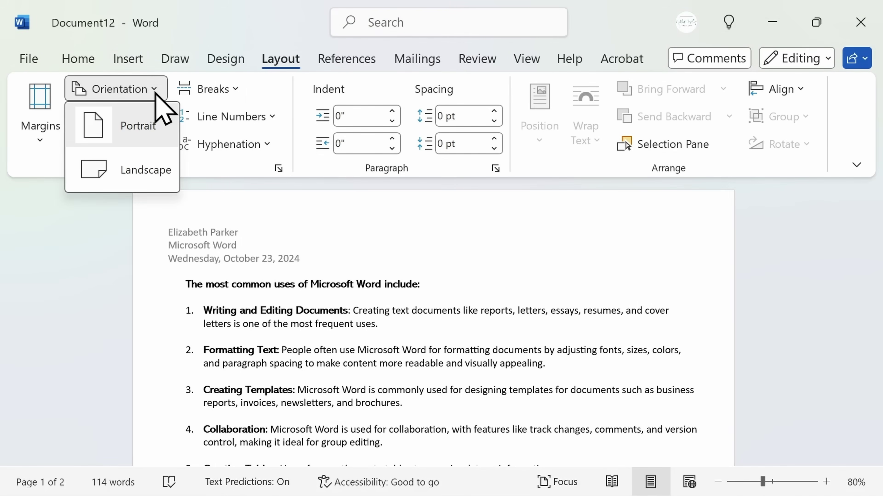
click(157, 172)
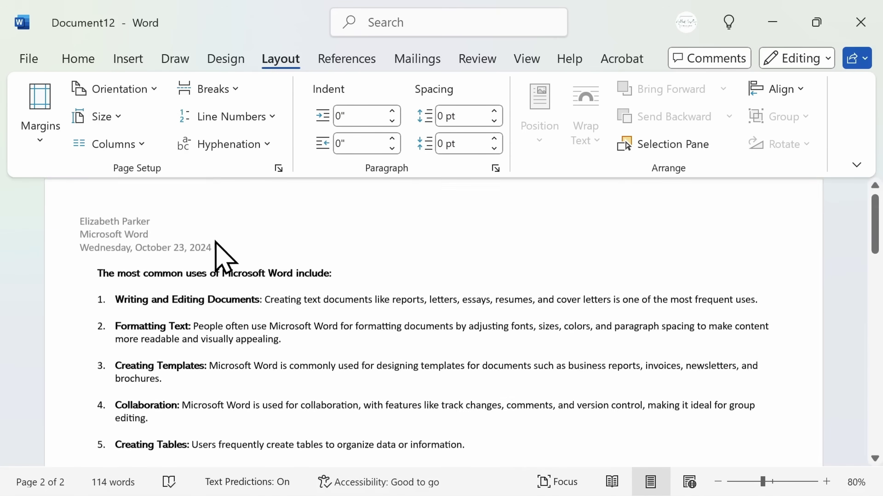
click(129, 91)
click(137, 124)
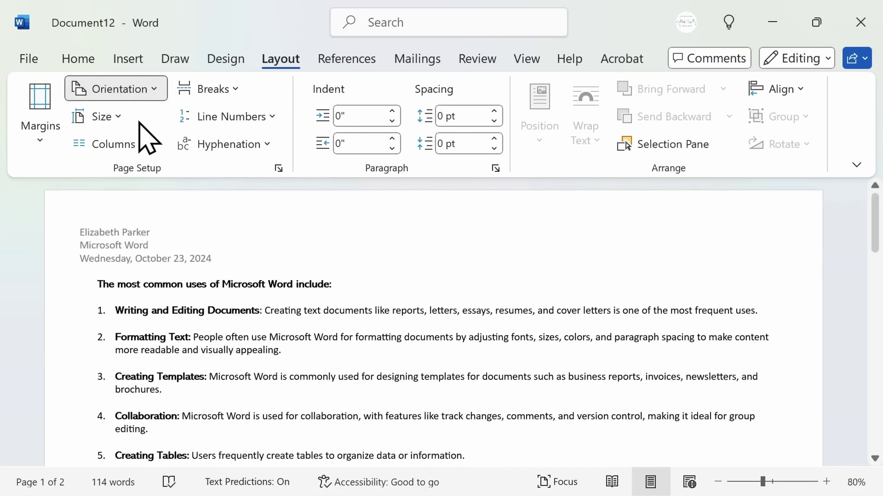
scroll(160, 195, up, 5)
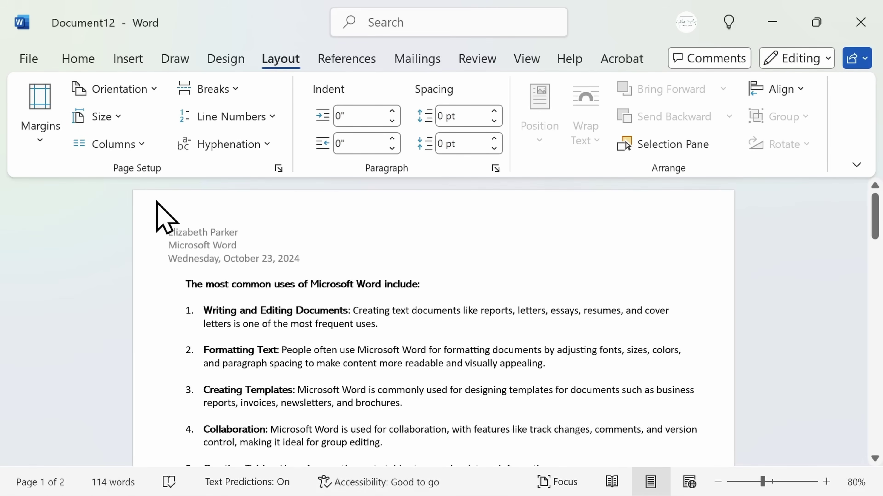
Split the text into two columns, then undo back to one full-width column
click(143, 146)
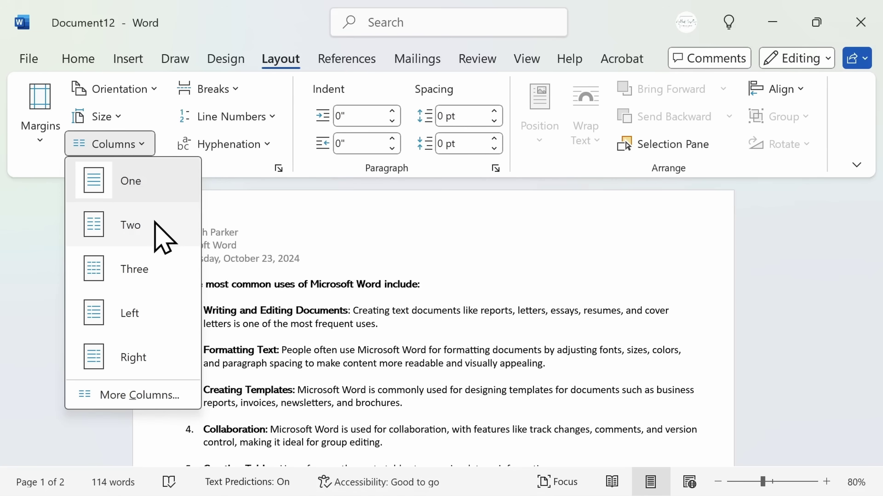
click(157, 231)
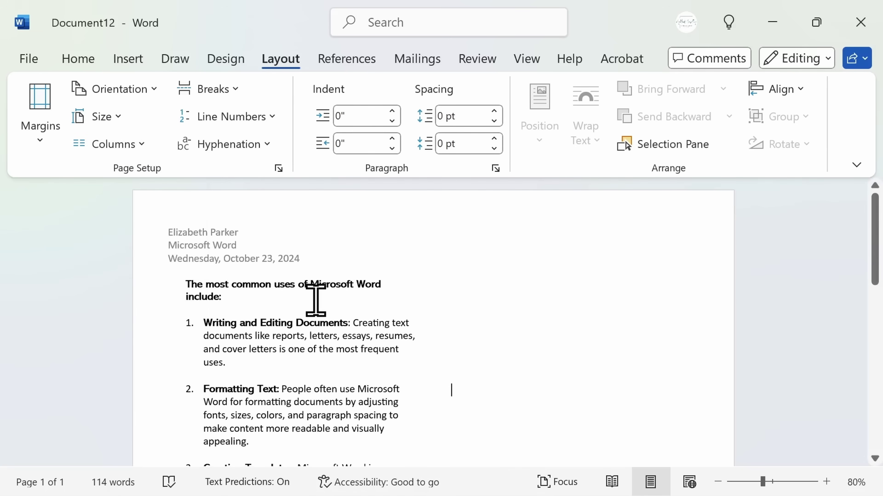
scroll(313, 300, down, 1)
click(476, 258)
click(480, 248)
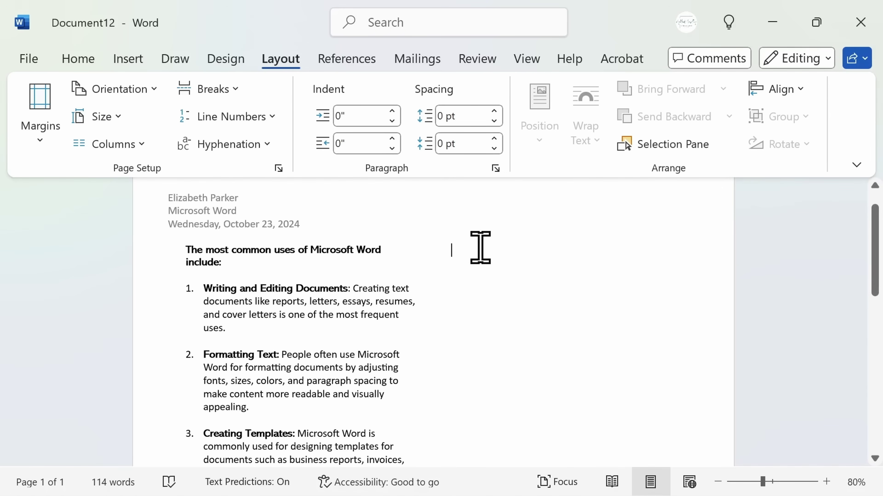
scroll(487, 265, up, 1)
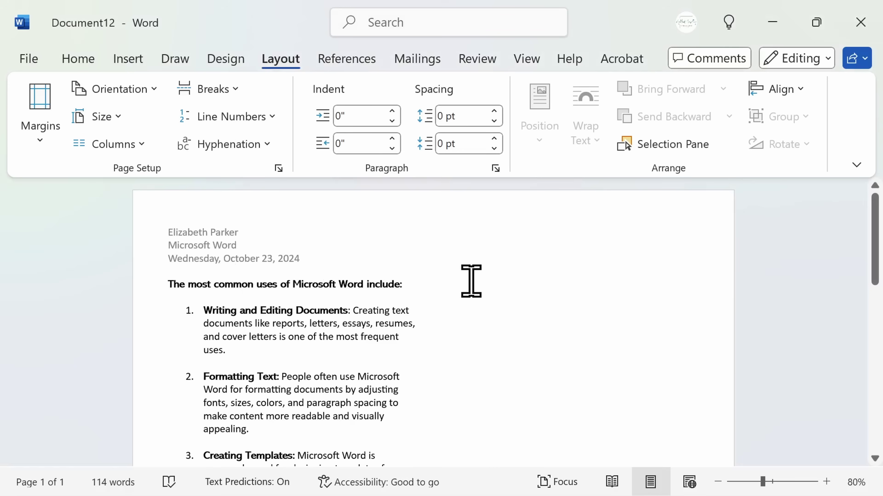
key(ctrl+z)
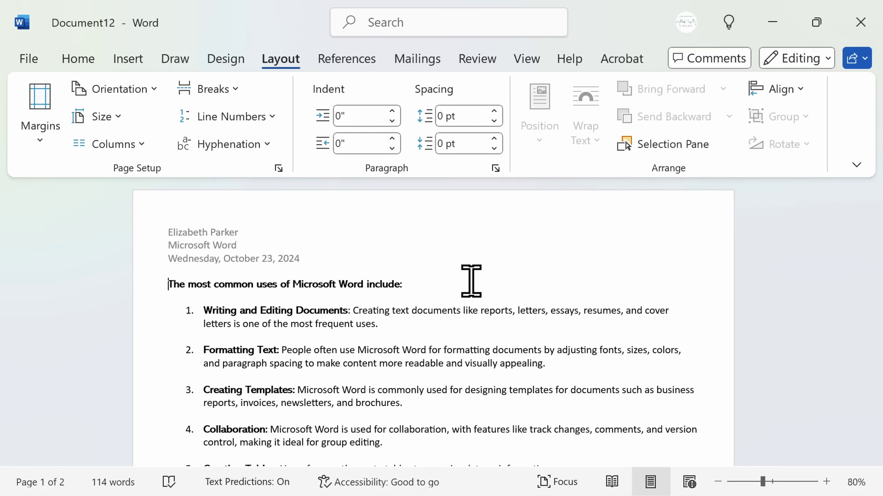
click(354, 62)
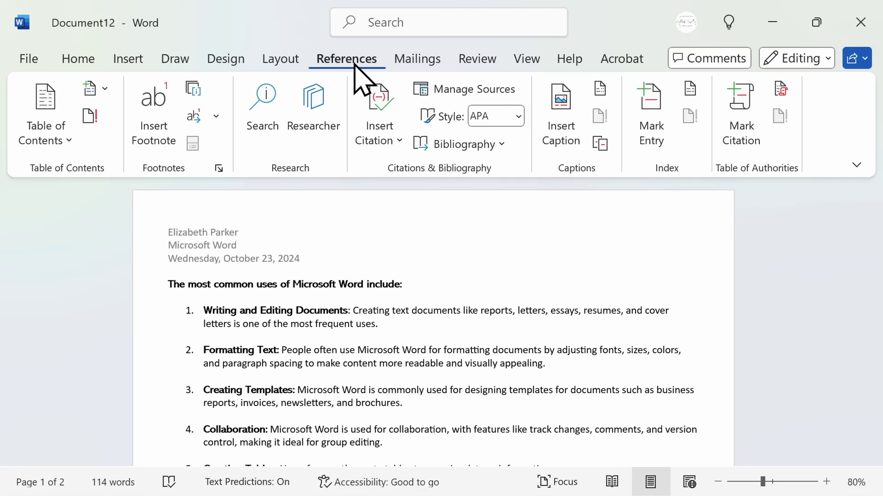
Browse the table of contents styles and close the gallery without inserting one
scroll(353, 65, down, 1)
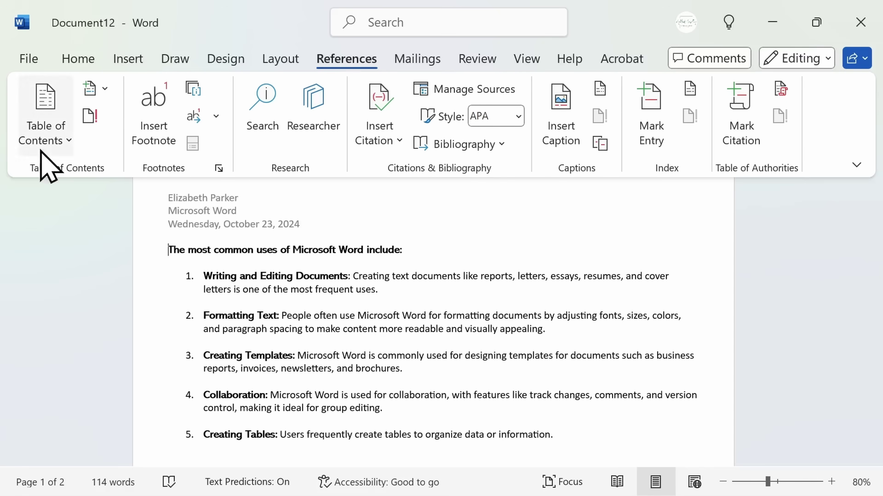
click(56, 146)
drag(399, 239, 418, 232)
click(463, 261)
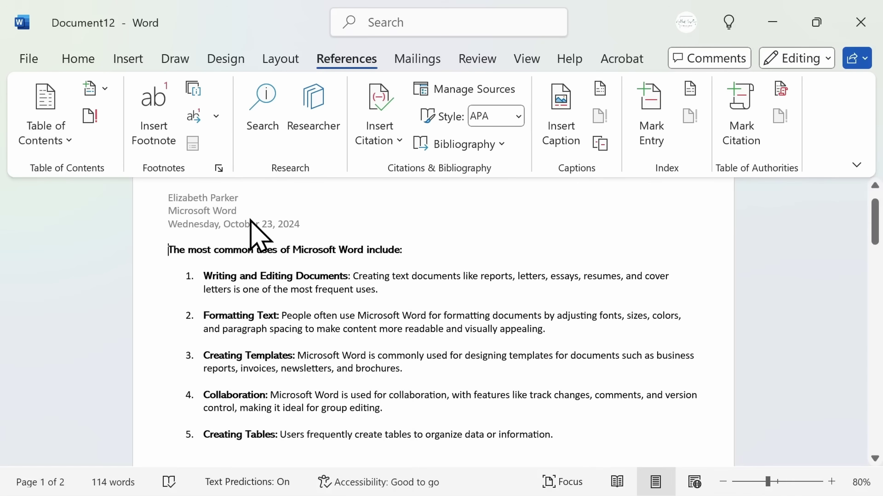
Insert a blank page at the document start and place the caret at its top
click(142, 65)
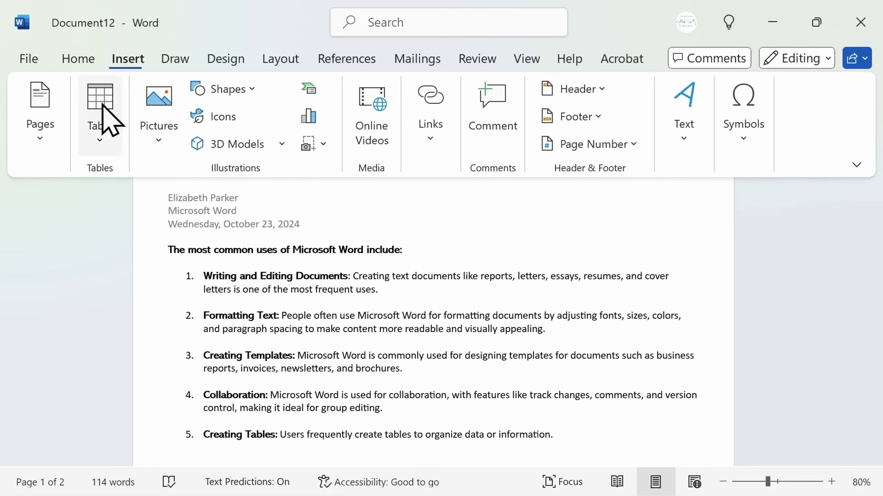
click(48, 147)
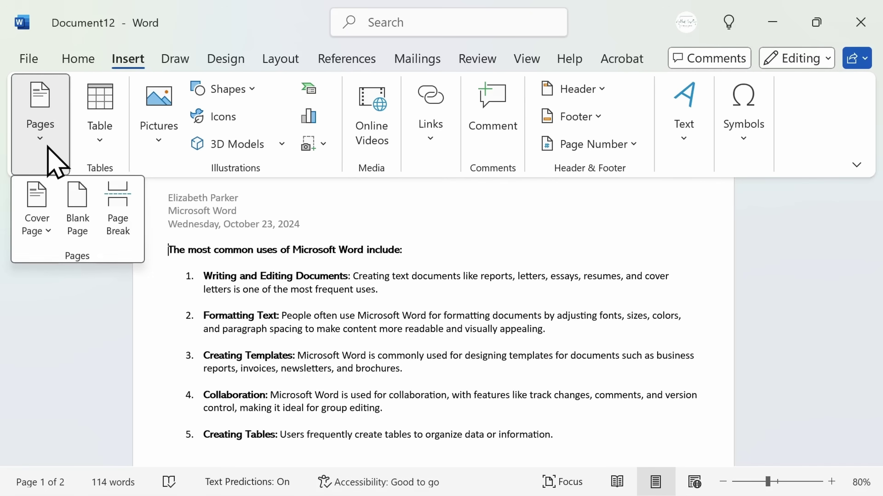
click(89, 213)
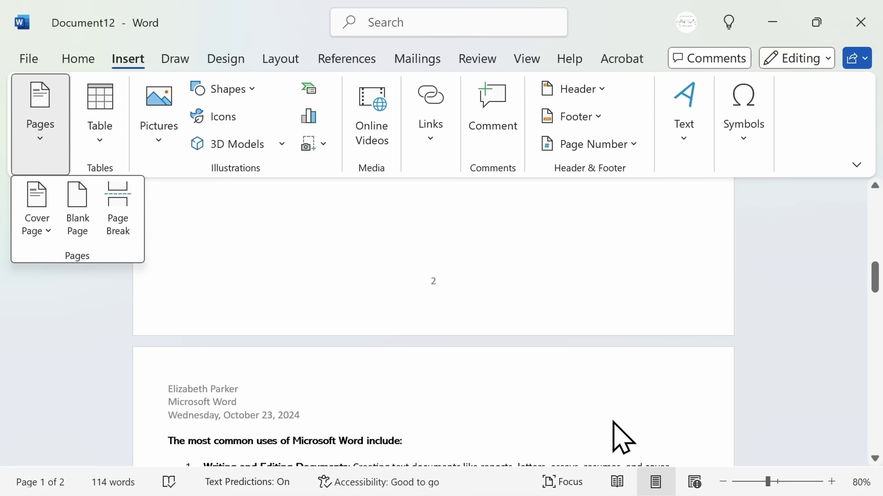
scroll(613, 421, up, 10)
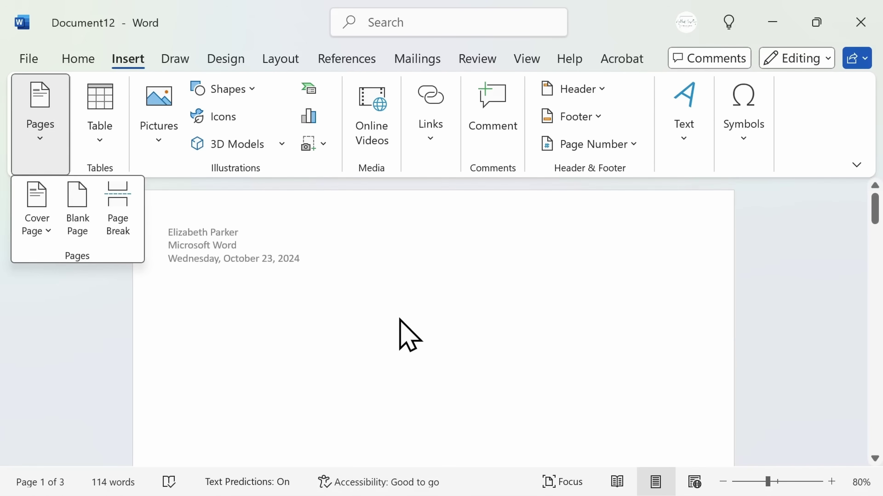
click(392, 295)
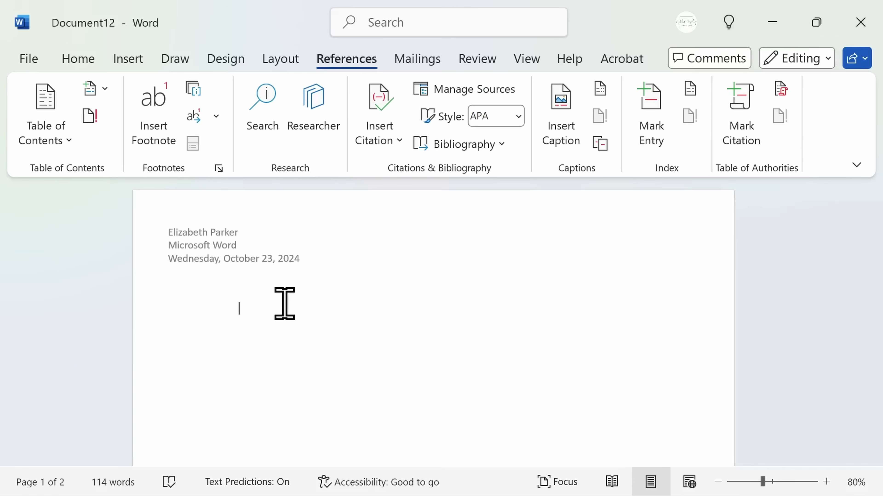
Insert a Manual Table of contents on the document's first page
click(69, 150)
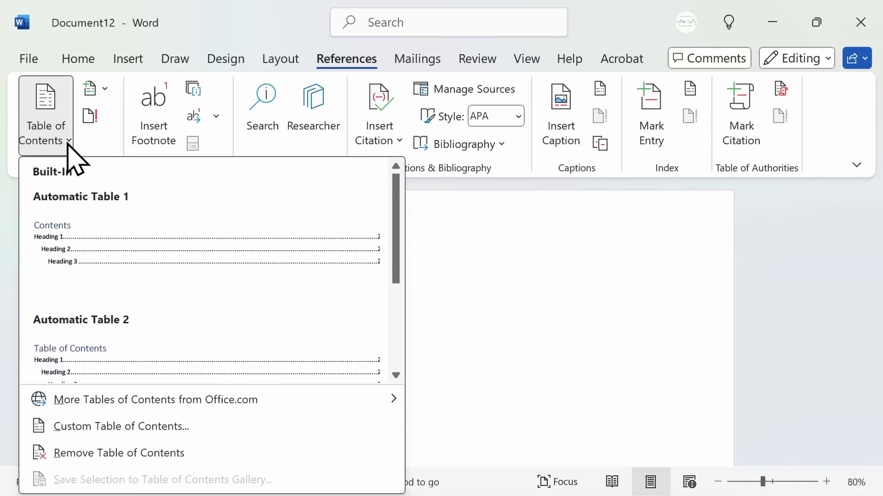
scroll(221, 294, down, 5)
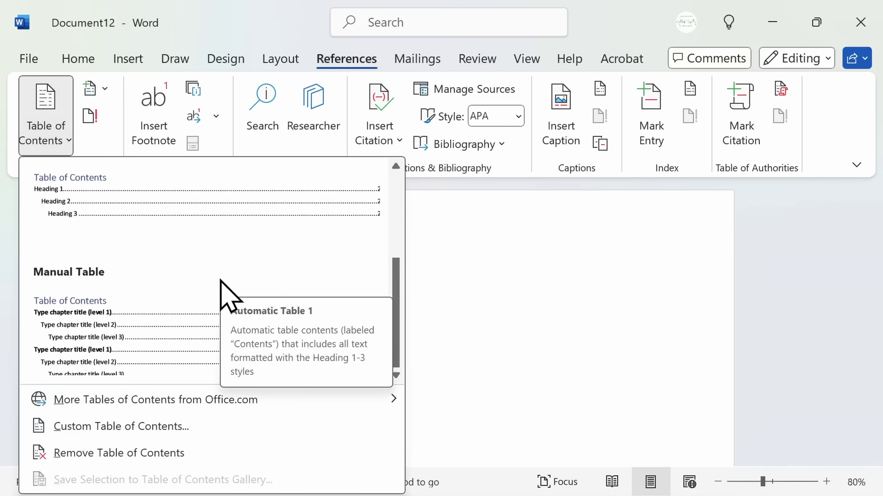
scroll(221, 286, up, 5)
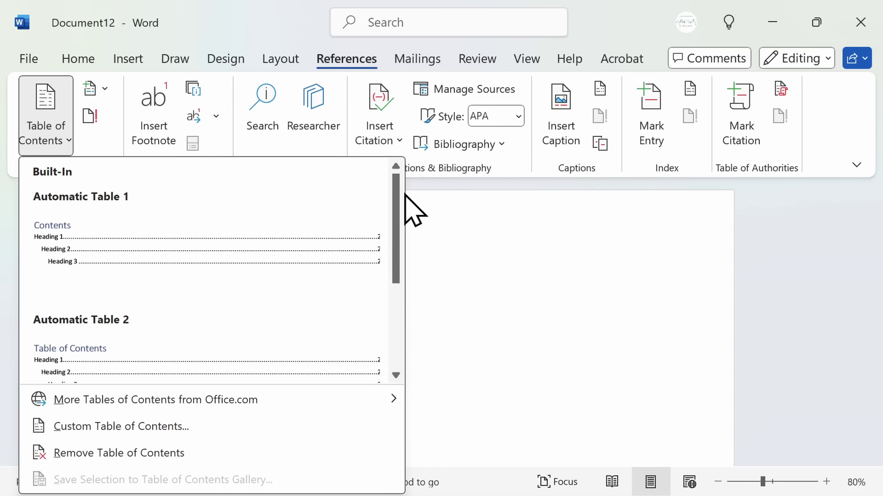
scroll(397, 216, down, 2)
drag(398, 216, 395, 284)
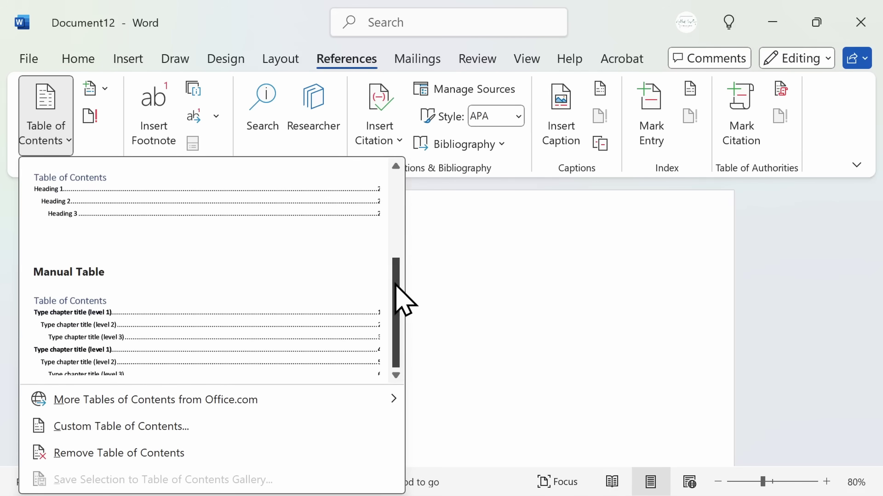
click(312, 323)
scroll(425, 311, up, 5)
scroll(423, 306, up, 2)
scroll(420, 308, down, 1)
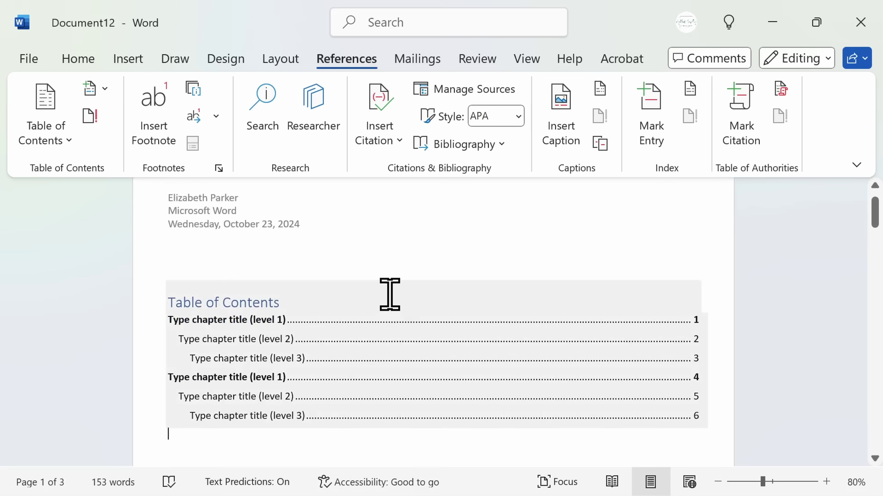
Delete the extra page break left below the table of contents
key(Delete)
scroll(394, 291, down, 3)
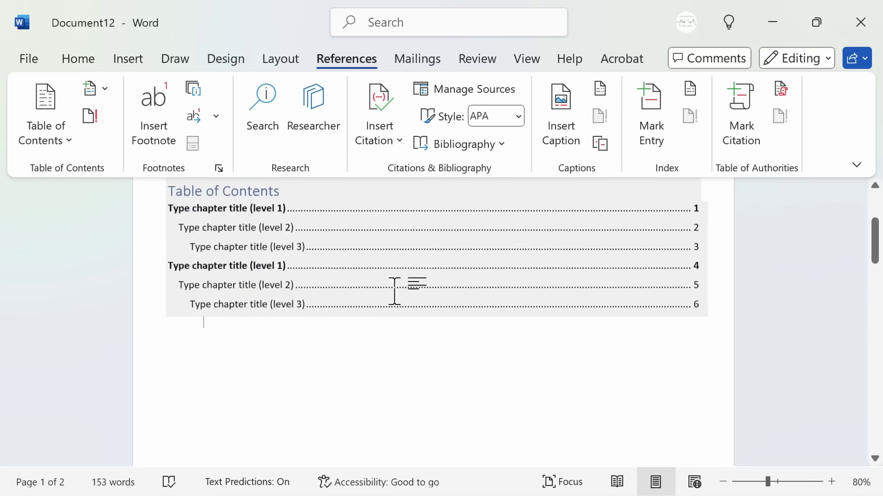
scroll(394, 291, down, 10)
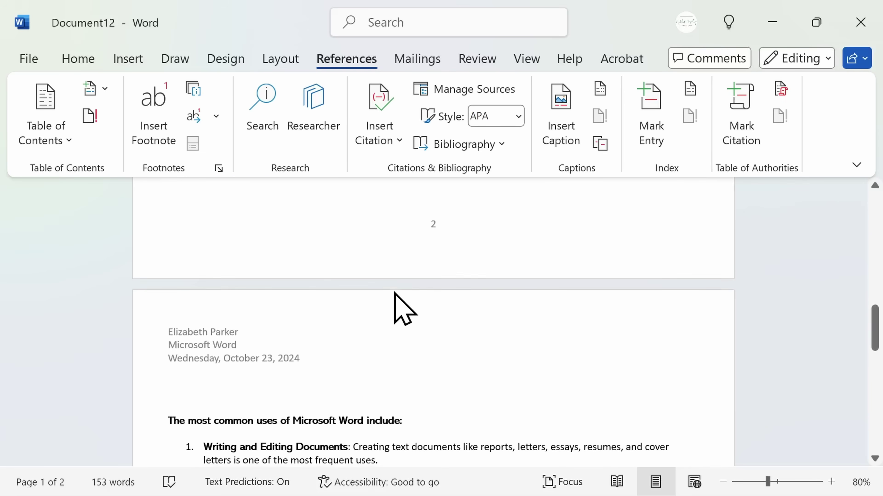
scroll(394, 292, down, 5)
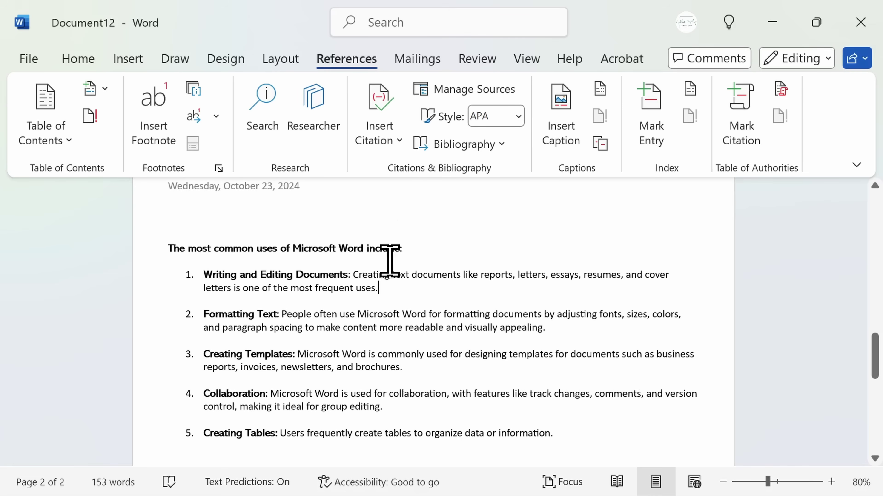
Start a new Book citation source and enter the author's name
click(391, 142)
click(392, 170)
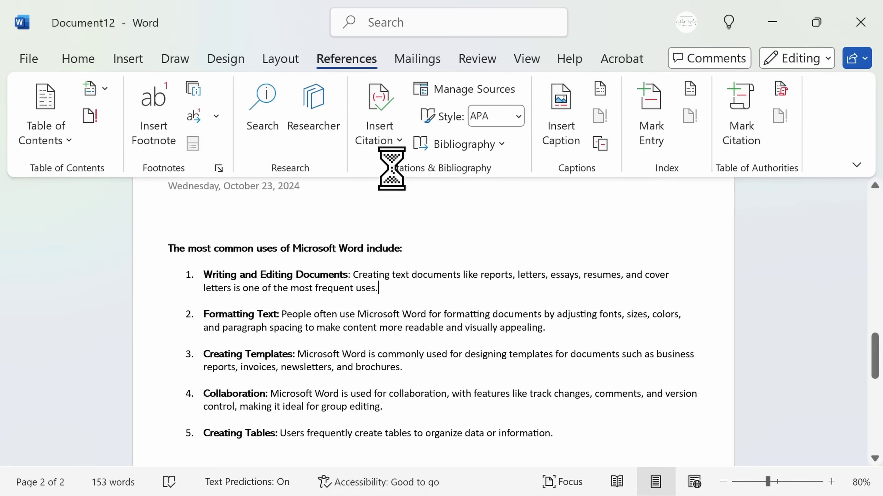
click(441, 130)
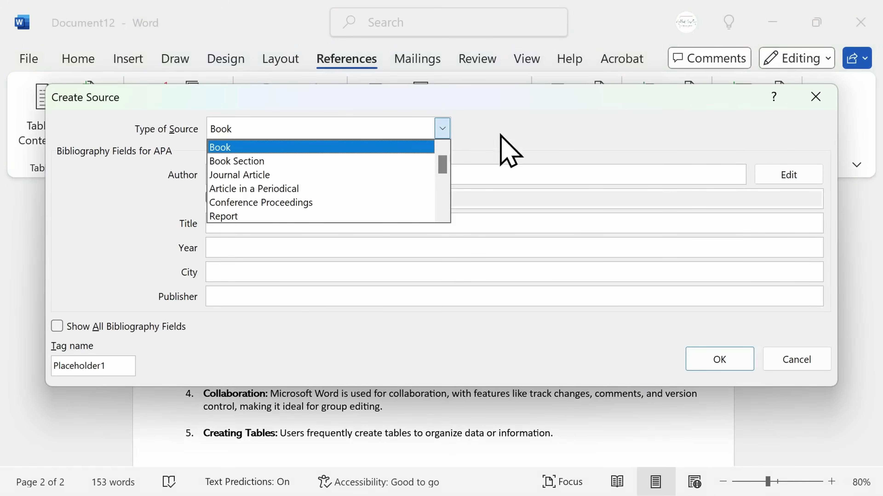
click(490, 150)
click(469, 175)
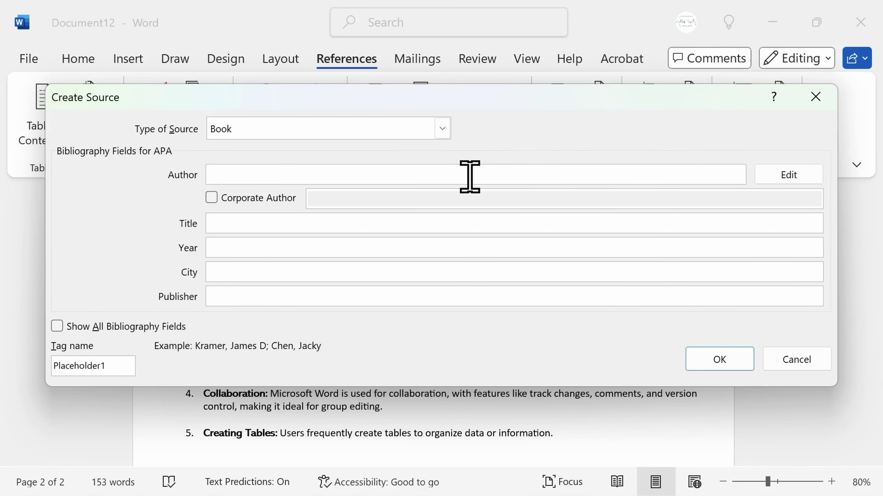
text(Elizabeth Parker)
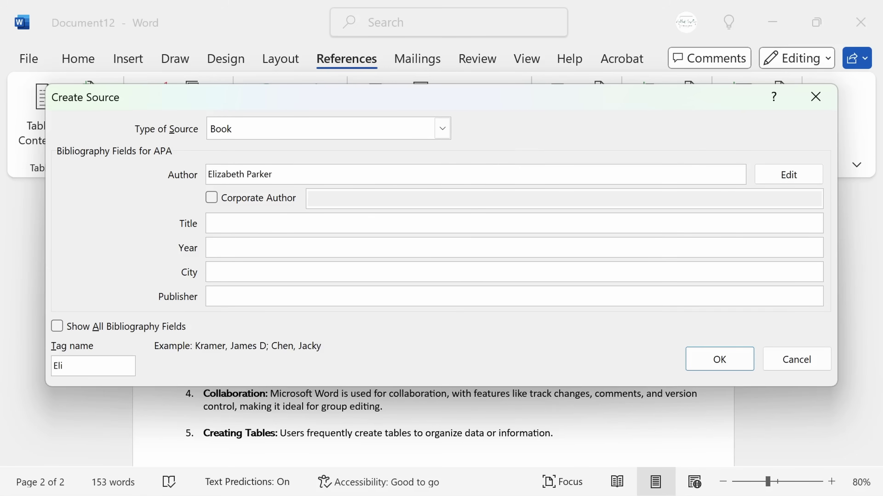
Add title 'Word Tutorial', year 2024 and city Seattle, then insert the citation
click(433, 219)
text(Word Tutorial)
click(424, 243)
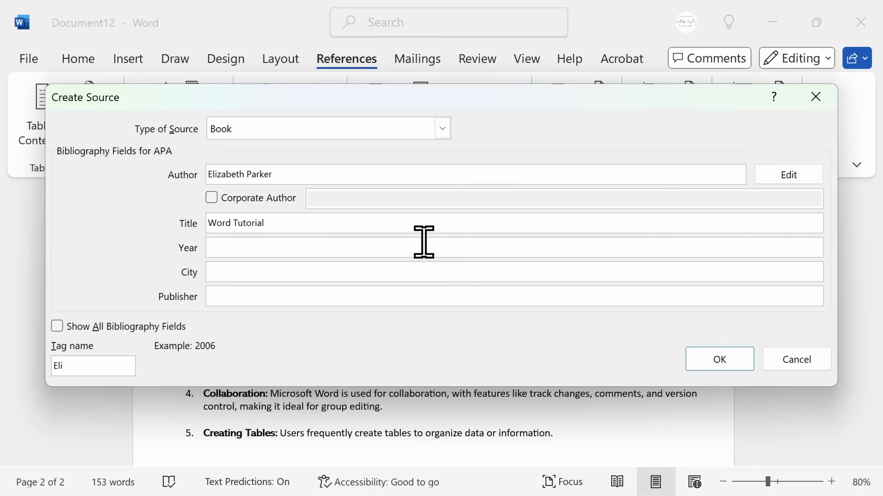
text(2024)
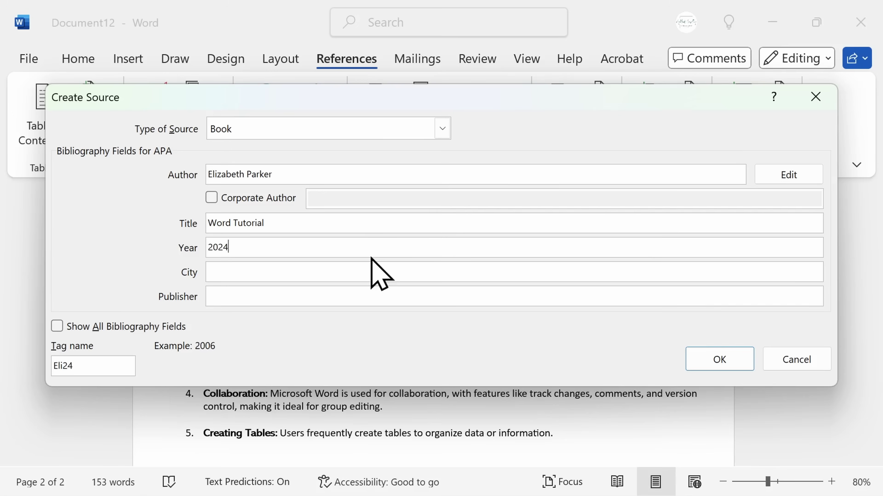
click(367, 267)
text(Seattle)
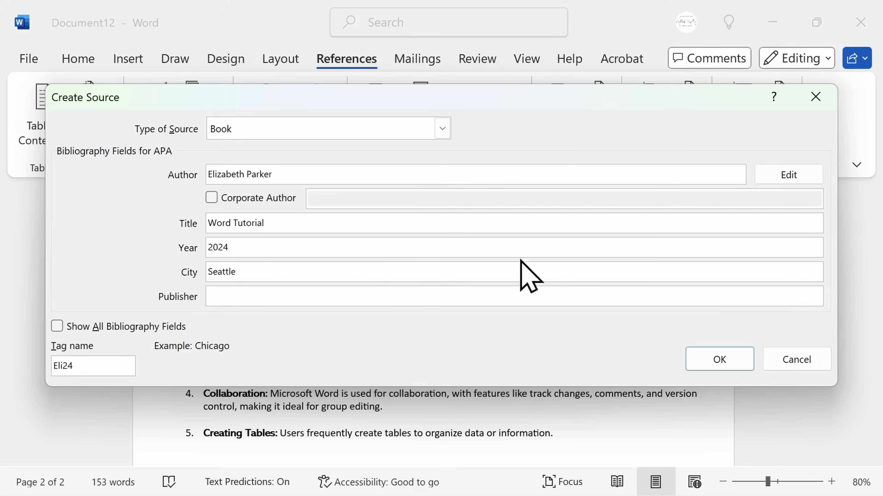
click(695, 360)
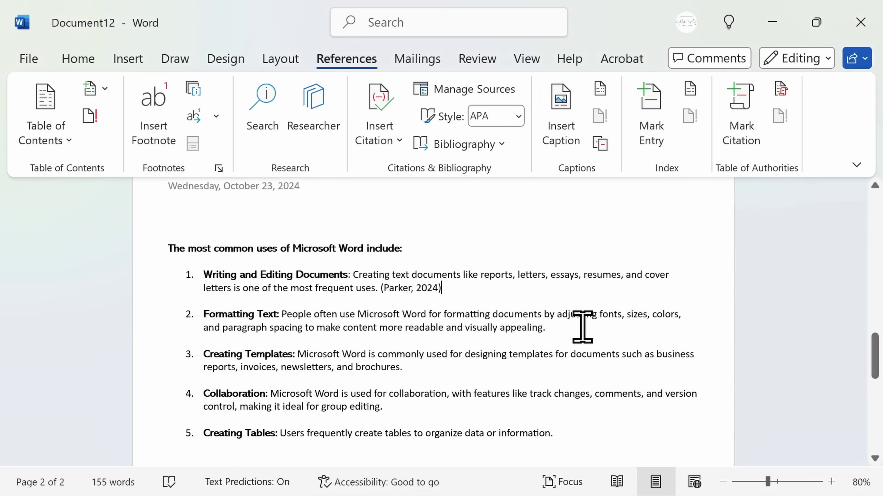
Insert the built-in Bibliography at the document's end, then switch to the Review ribbon
scroll(582, 327, down, 3)
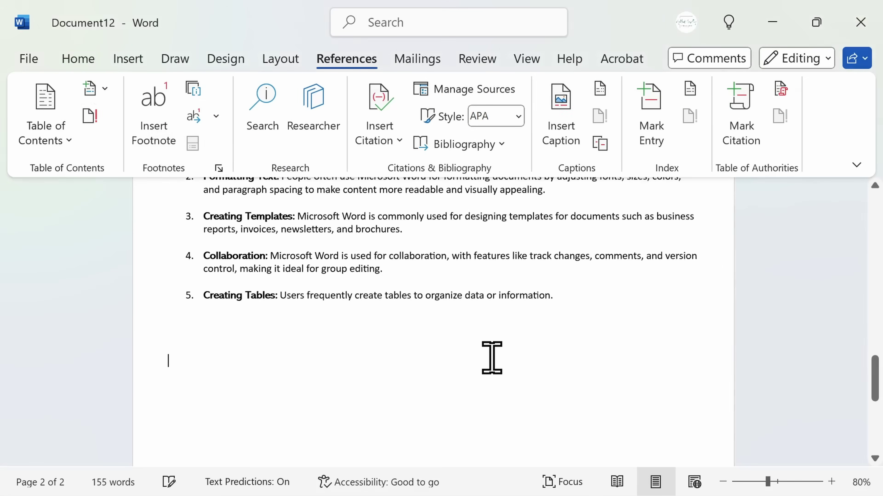
click(503, 144)
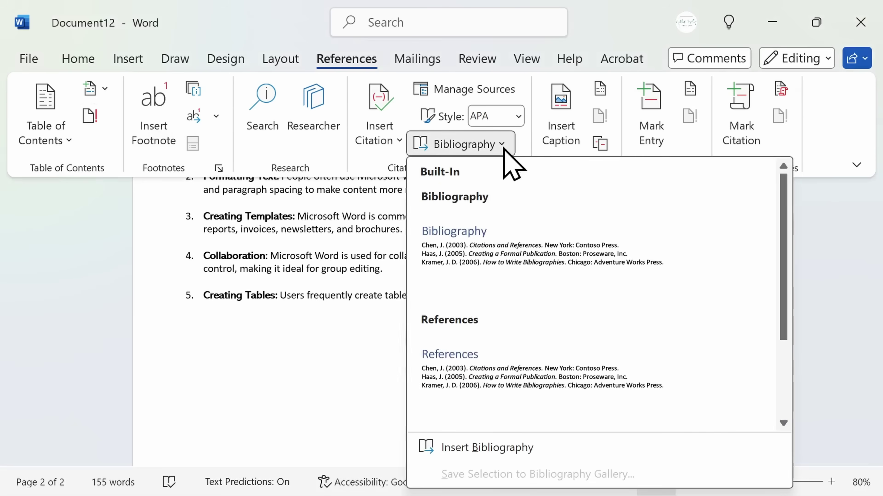
click(516, 251)
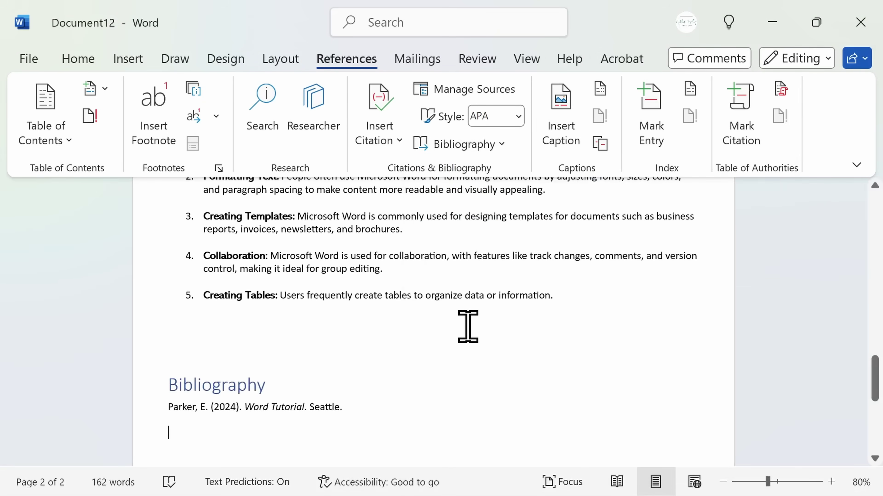
scroll(467, 327, down, 2)
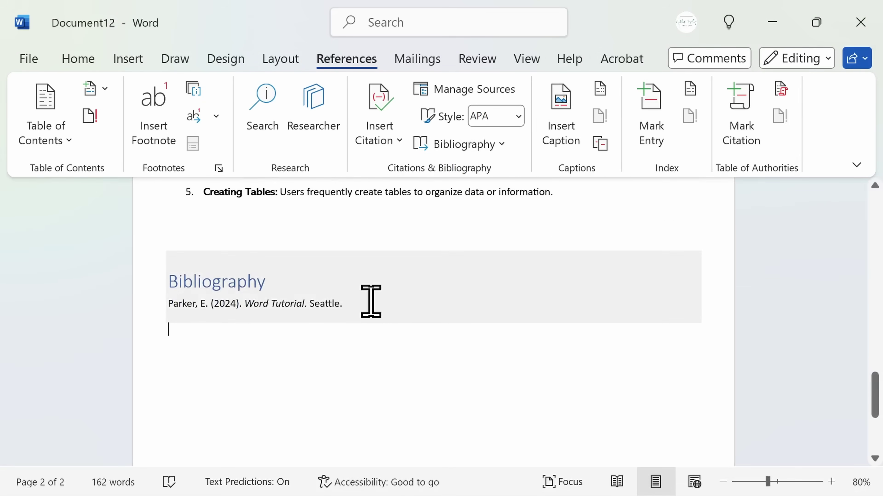
scroll(371, 303, up, 1)
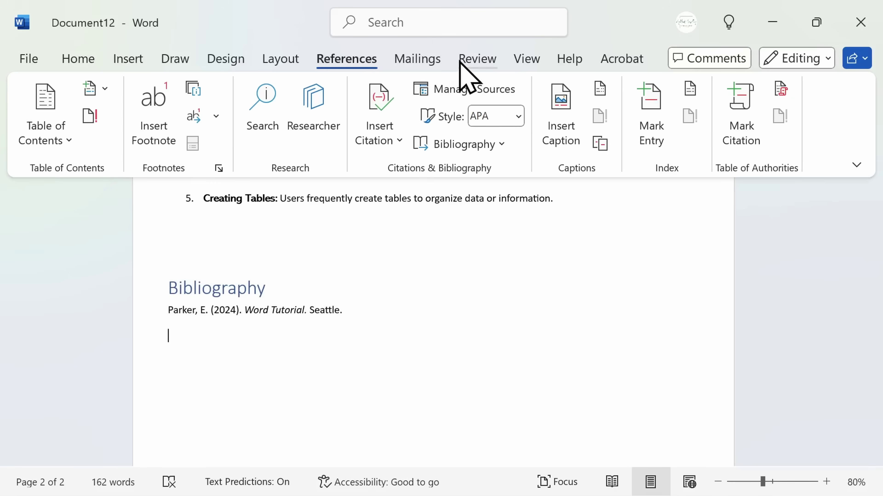
click(459, 61)
Correct 'docments', 'visuall' and 'usey' to 'documents', 'visually' and 'used'
scroll(465, 297, up, 3)
scroll(465, 300, up, 2)
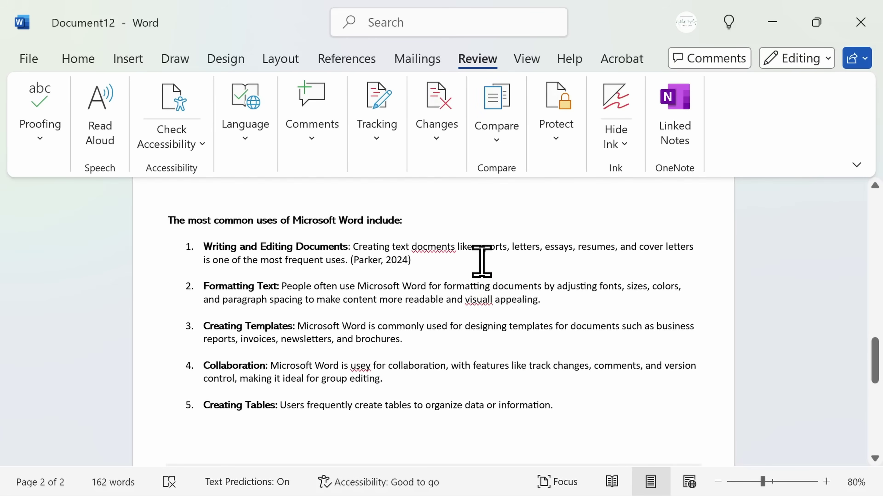
right_click(438, 247)
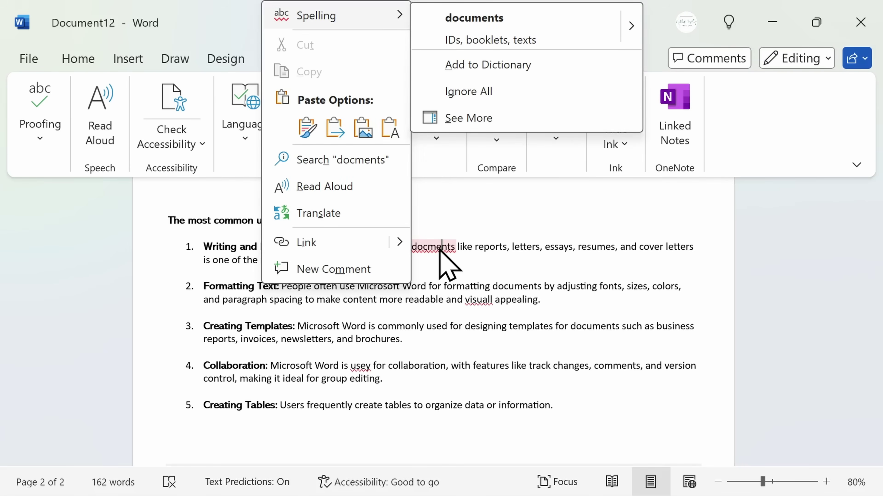
click(499, 31)
right_click(479, 300)
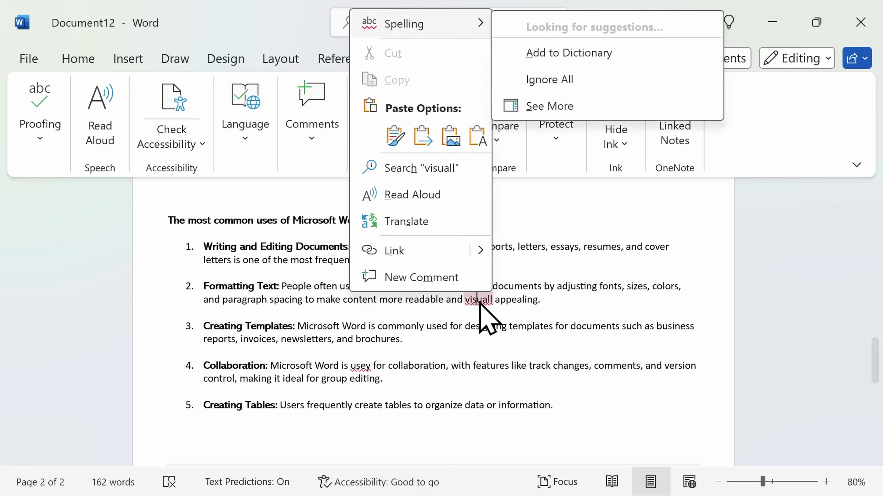
click(560, 30)
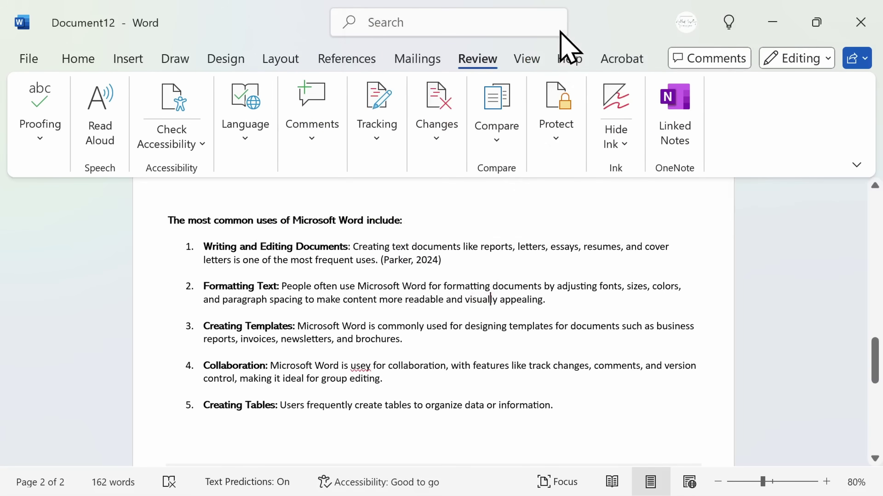
right_click(361, 367)
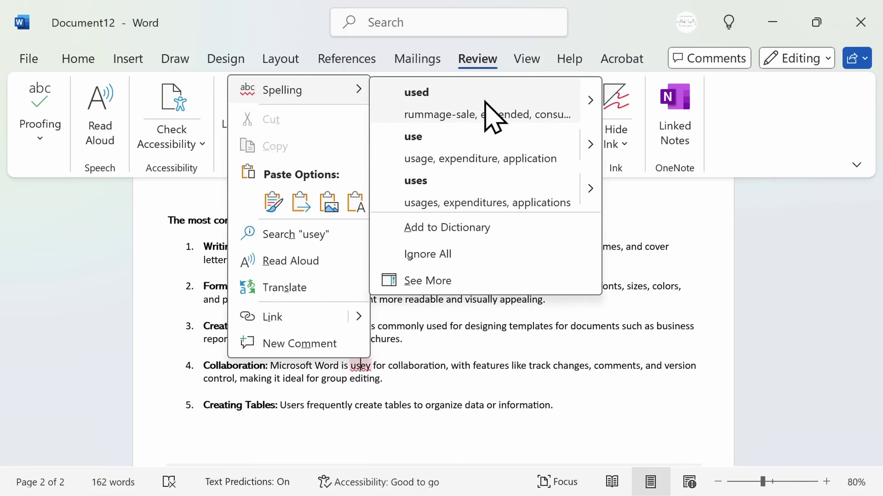
click(493, 117)
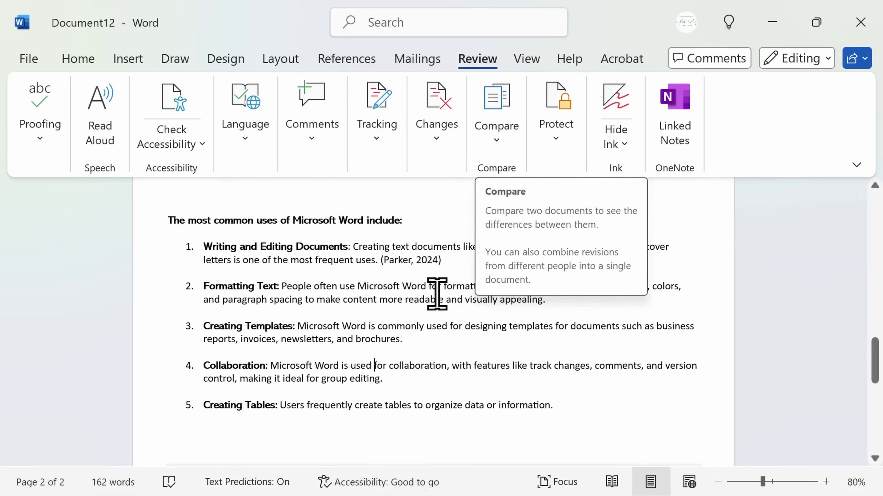
Swap 'commonly' in item 3 for the synonym 'generally'
mouse_move(425, 326)
mouse_down()
mouse_move(383, 326)
mouse_move(414, 322)
mouse_up()
scroll(522, 360, down, 2)
mouse_move(518, 322)
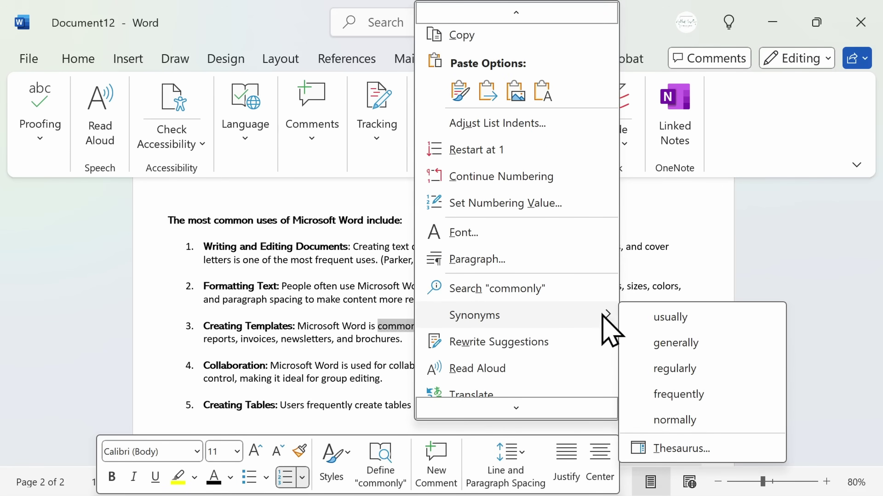
click(682, 342)
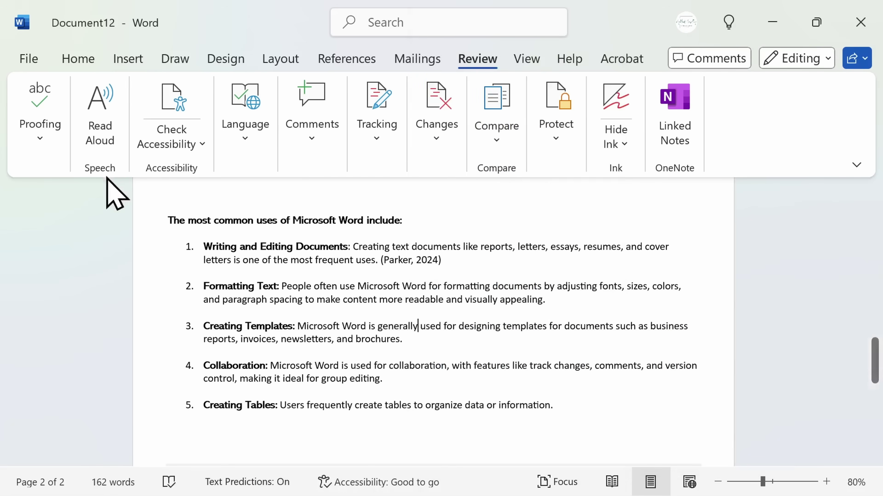
click(50, 142)
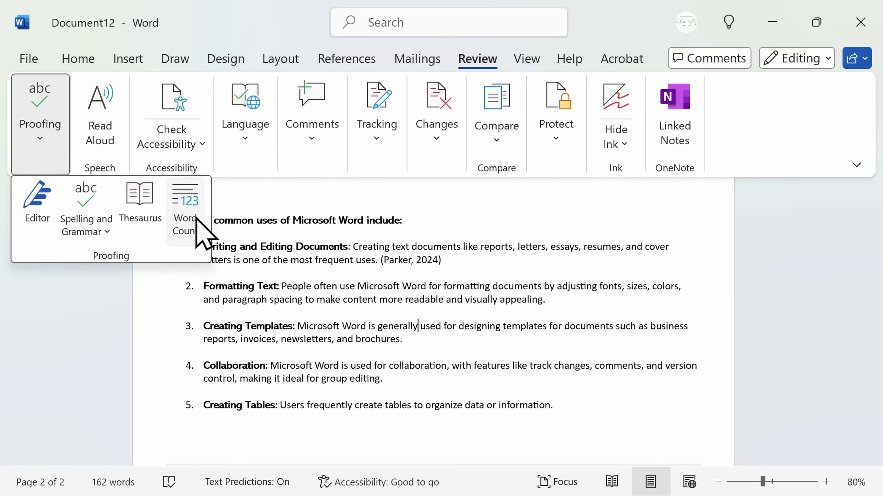
click(201, 232)
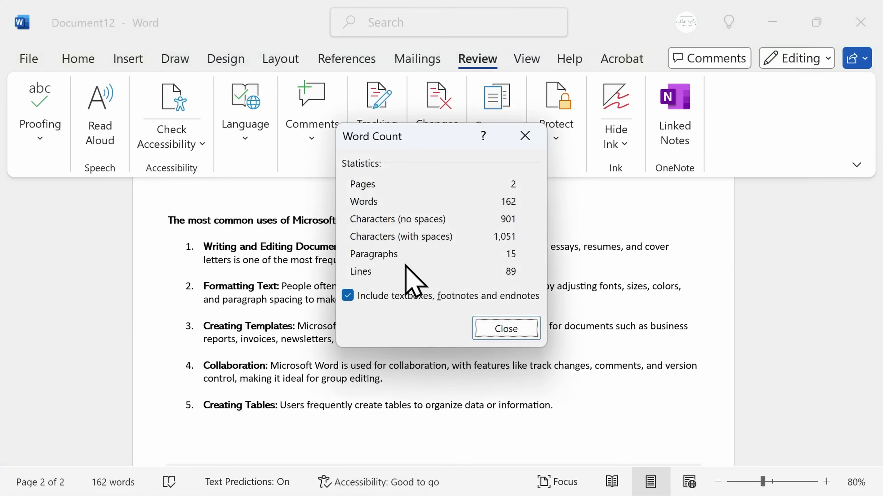
click(347, 296)
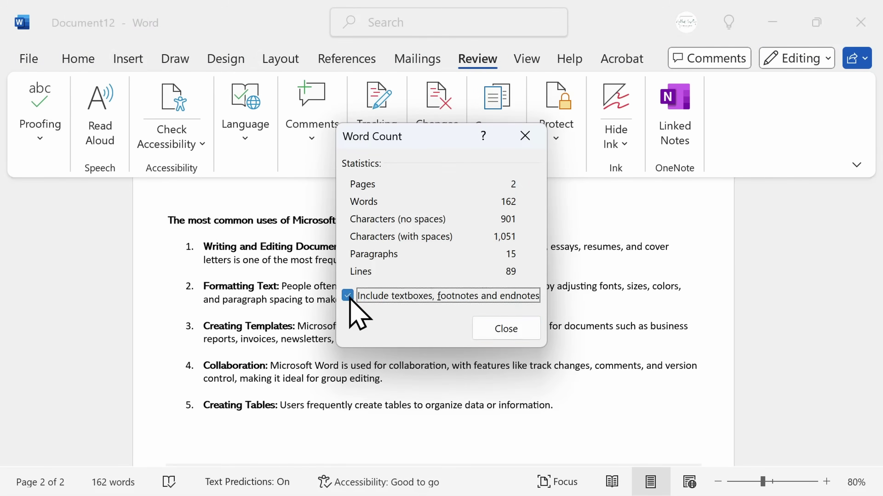
click(484, 325)
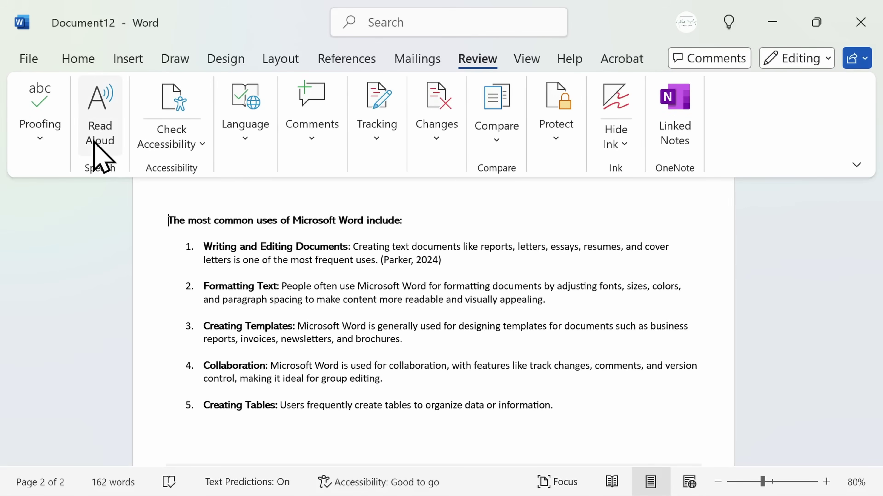
click(100, 157)
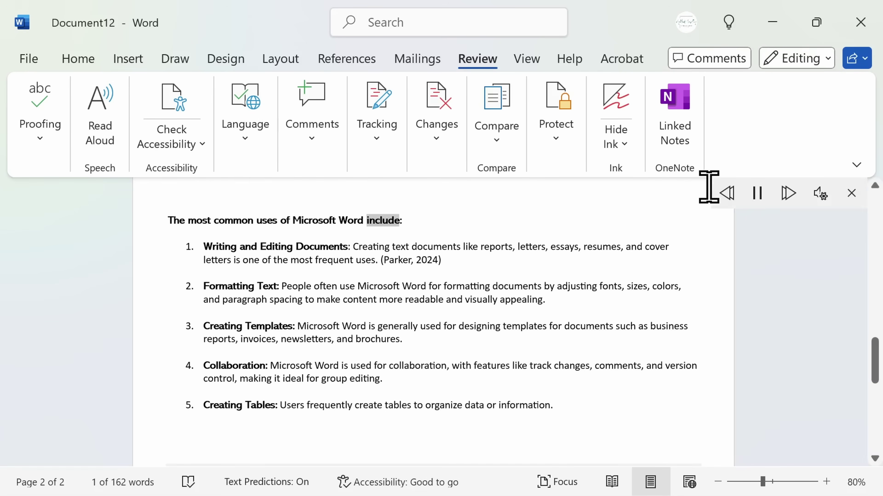
click(763, 195)
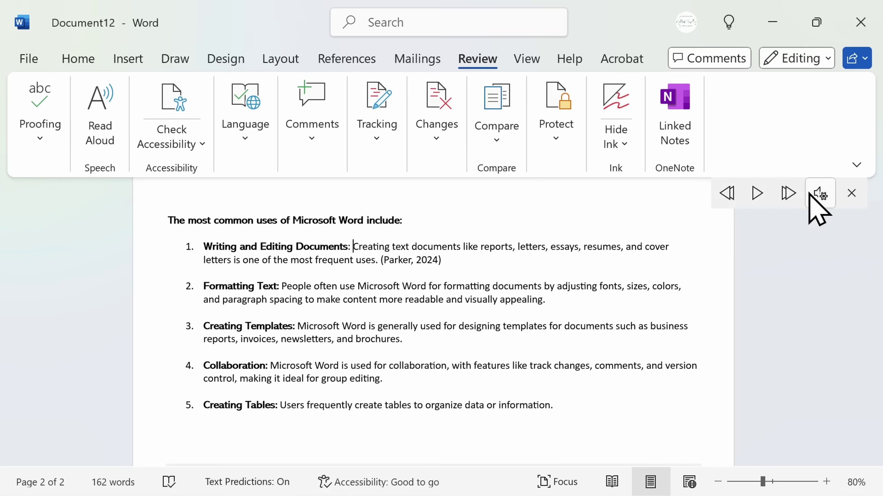
click(818, 195)
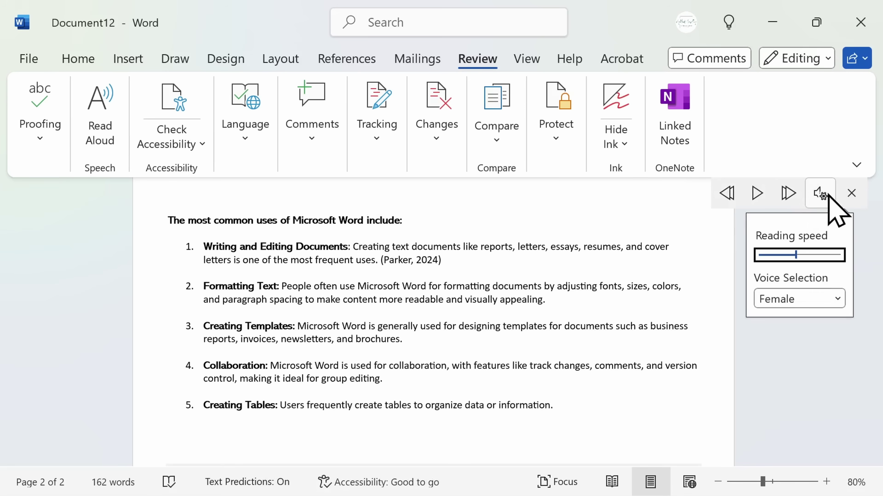
click(851, 193)
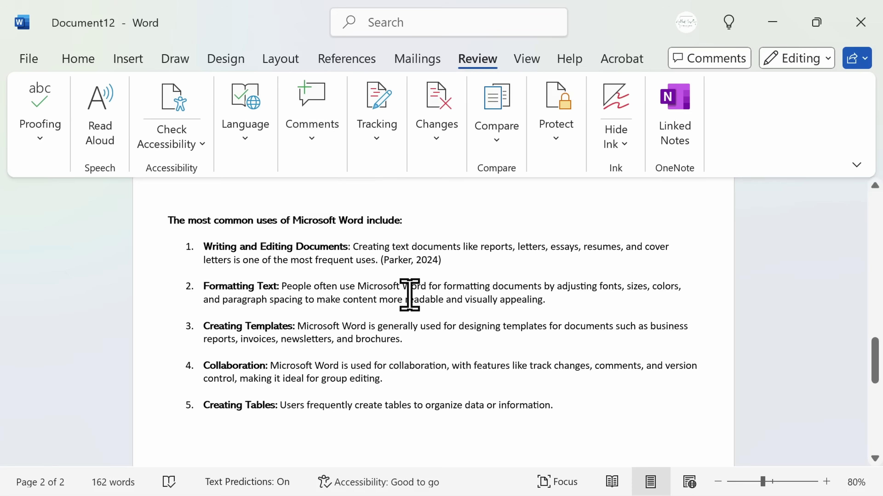
click(416, 337)
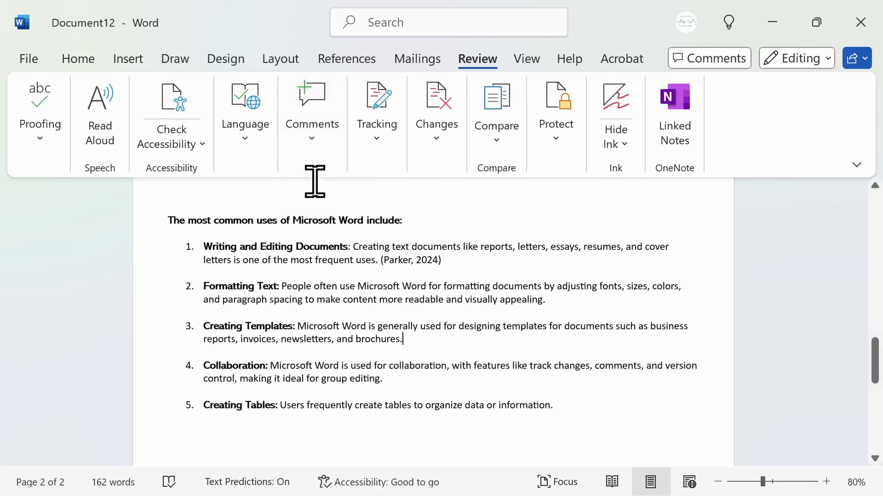
Add the comment 'Do you agree with this?' to the word 'brochures'
click(318, 160)
click(307, 210)
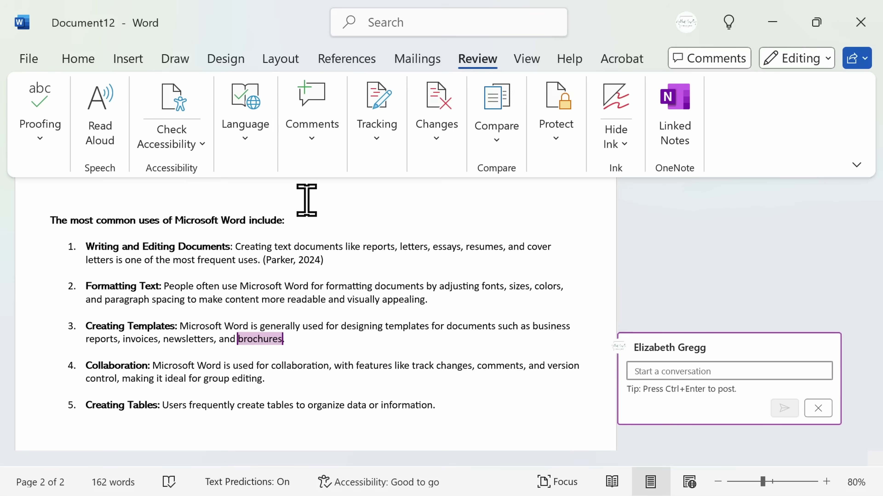
text(Do you agree with this?)
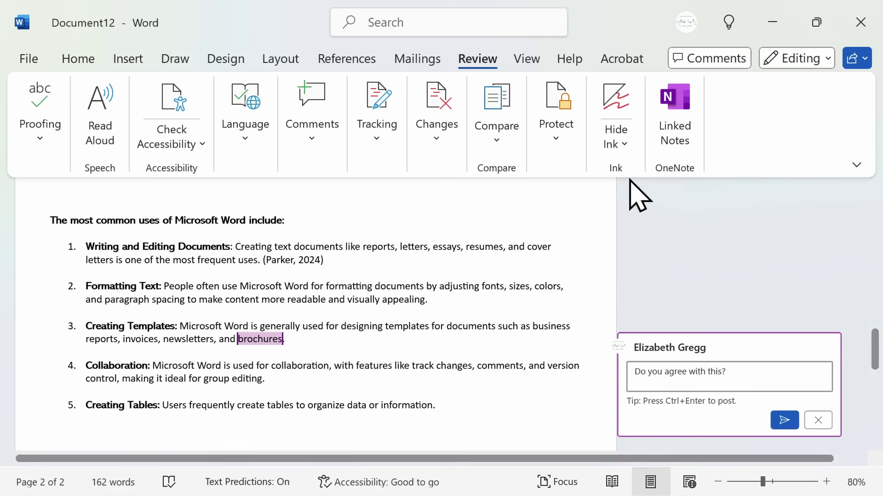
click(784, 420)
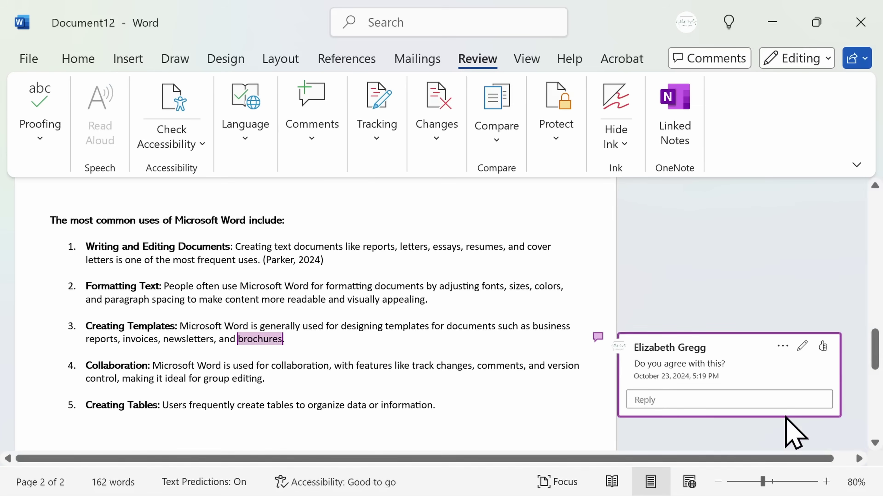
Review the Comments pane, then hide comment cards so only a margin marker shows
click(730, 63)
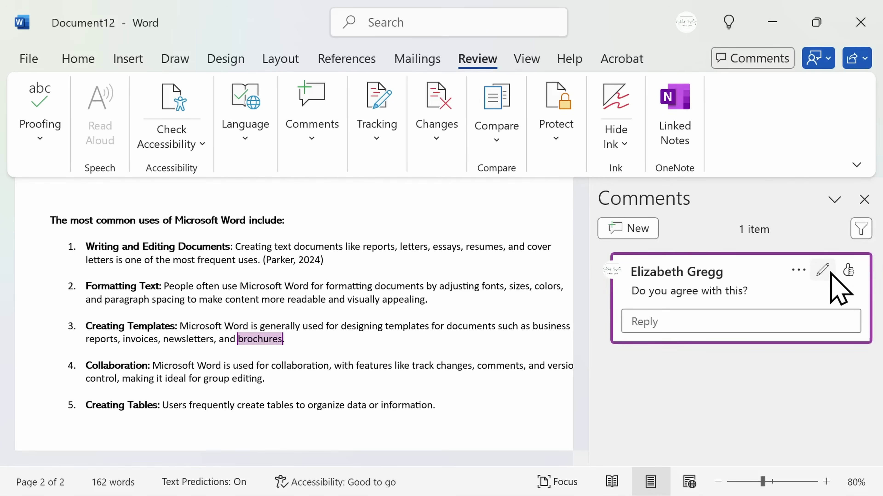
click(864, 200)
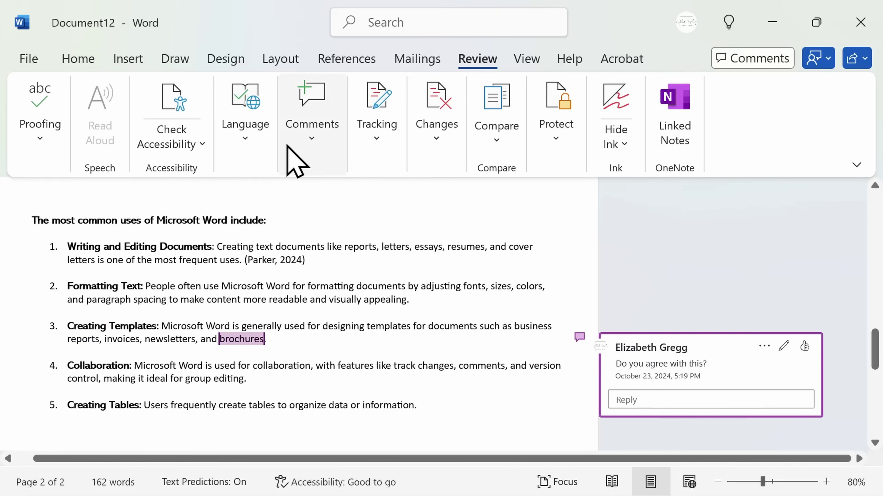
click(295, 157)
click(488, 214)
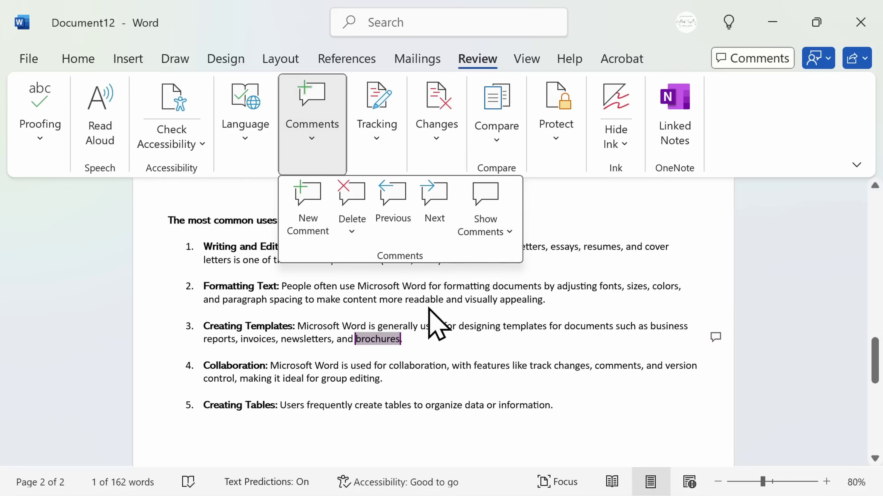
click(421, 329)
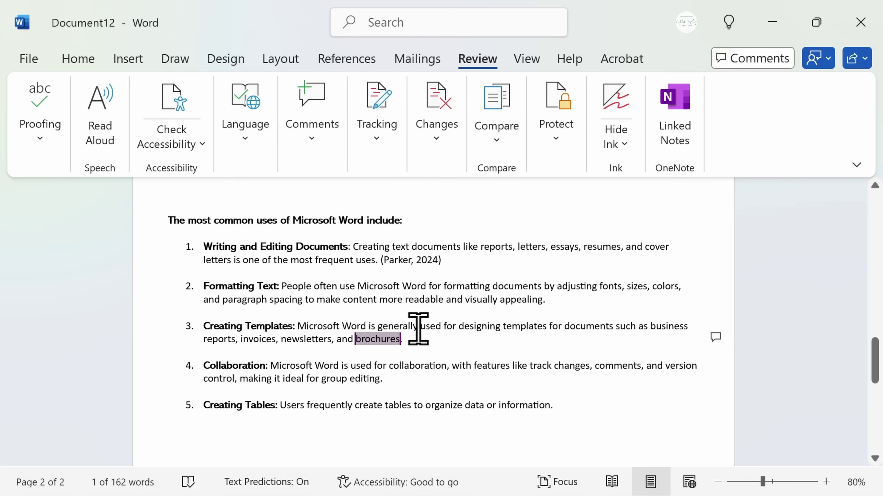
Set Track Changes to record edits made by everyone
click(380, 150)
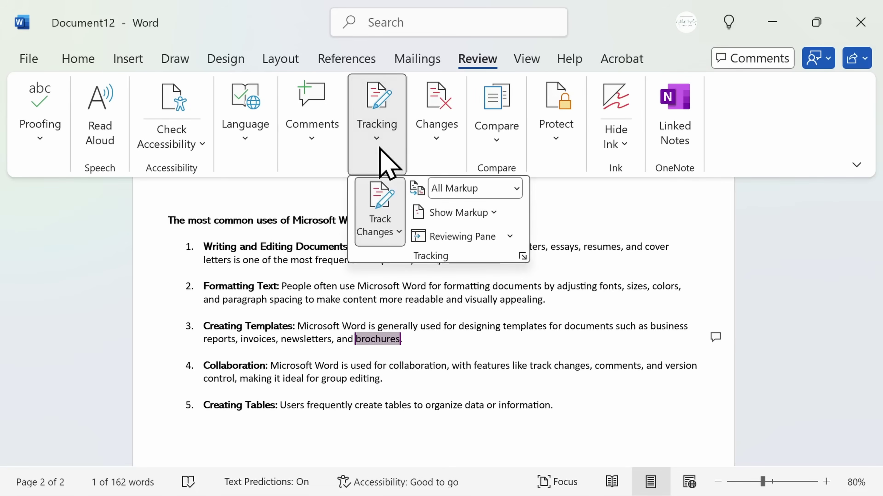
click(392, 233)
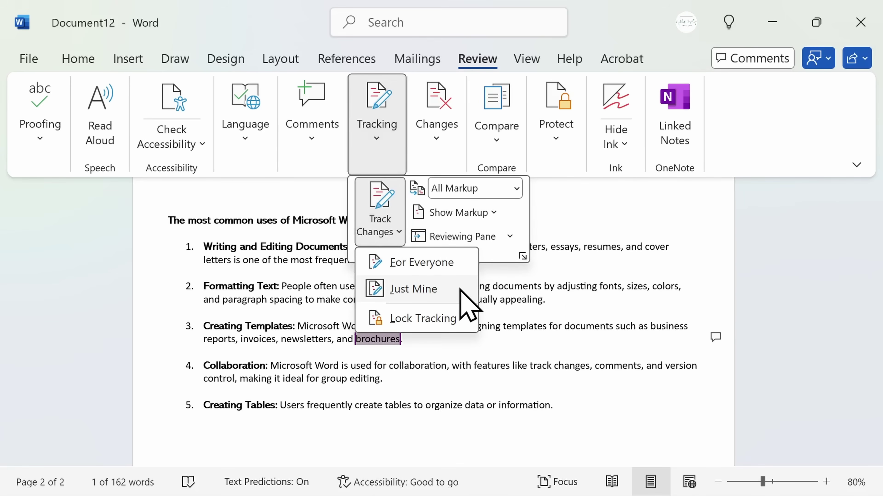
click(457, 262)
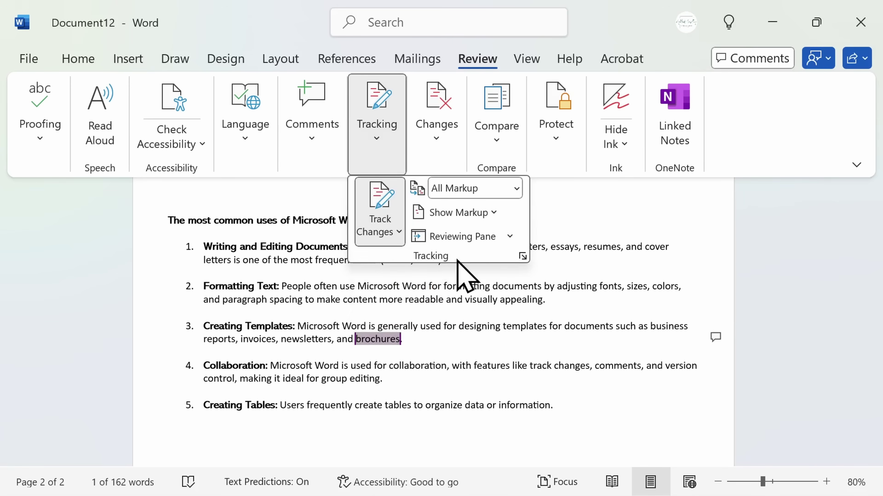
click(449, 308)
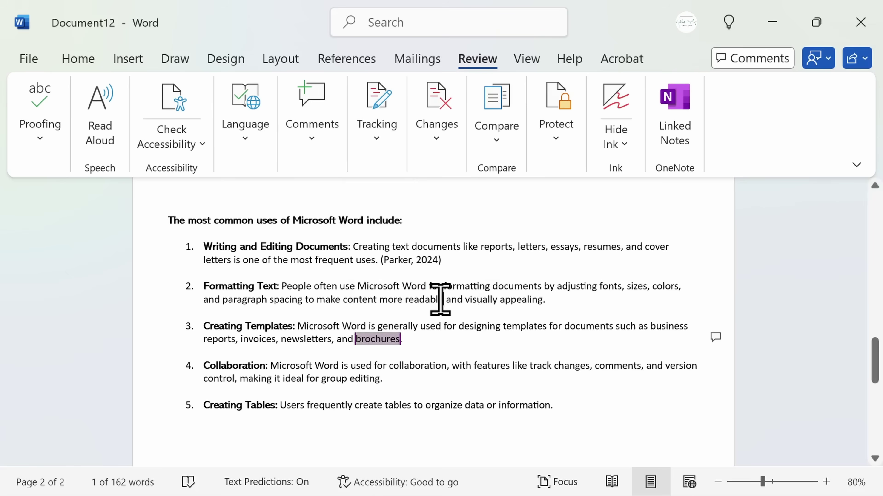
Replace 'readable' in item 2 with 'accessible' as a tracked change
double_click(440, 300)
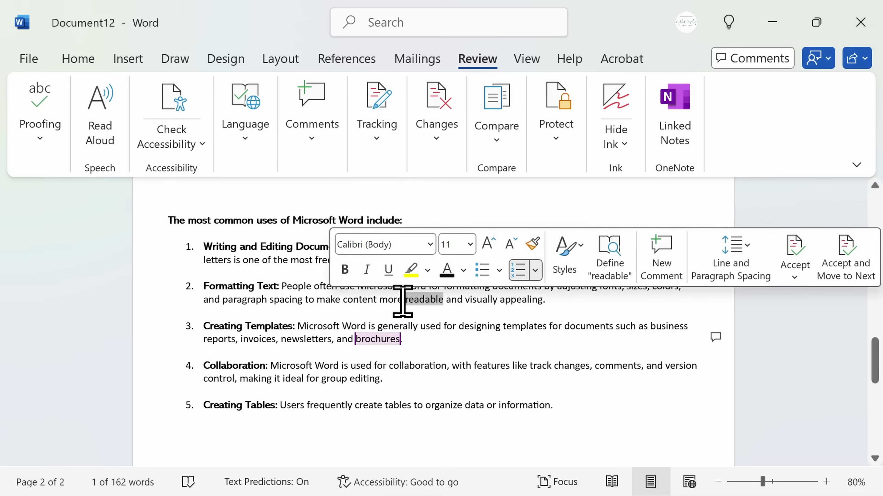
text(accessible)
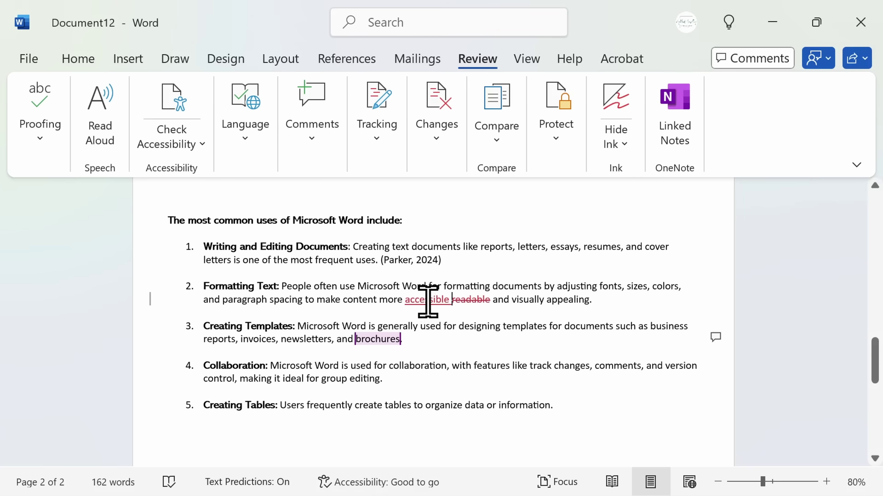
mouse_move(427, 302)
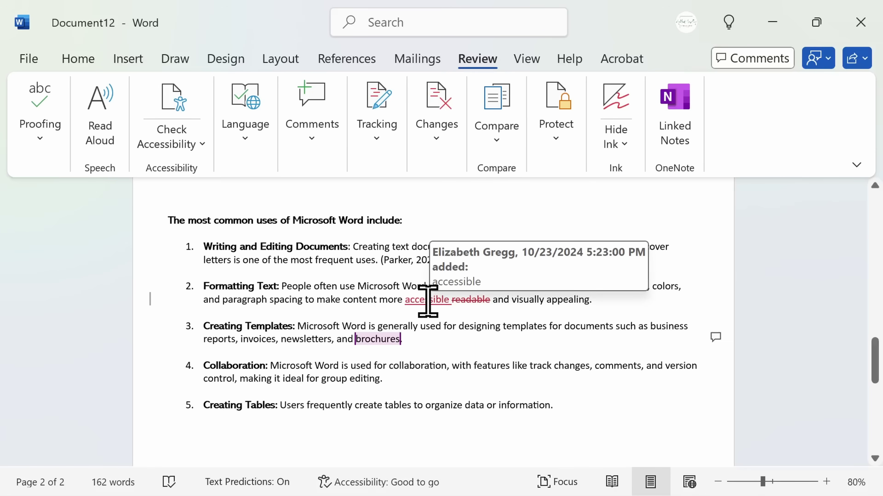
click(450, 149)
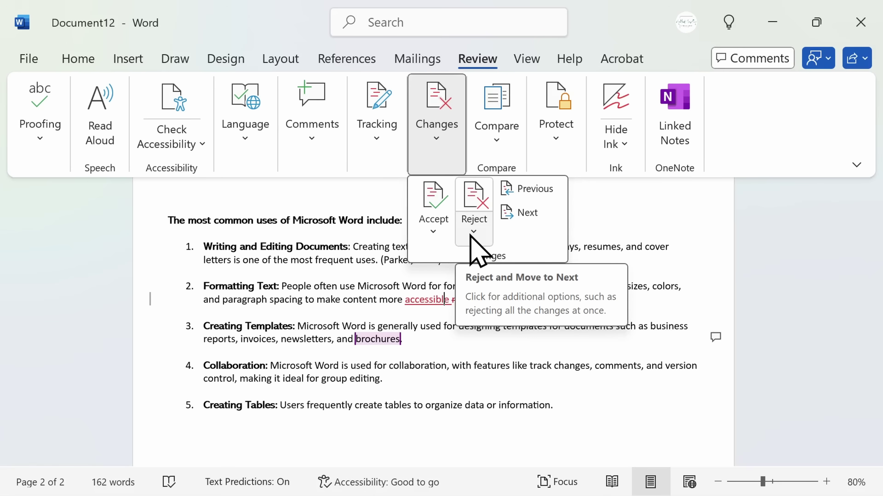
Accept all changes so item 2 reads 'more accessible' without markup
click(432, 239)
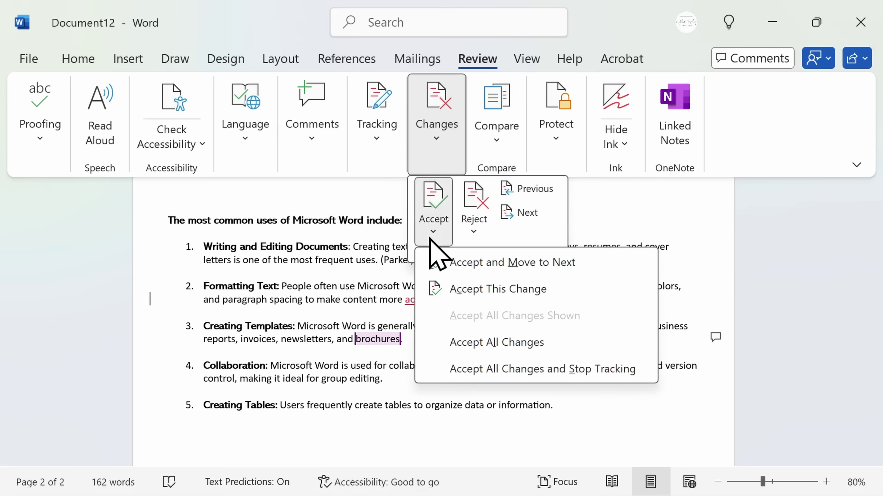
click(487, 342)
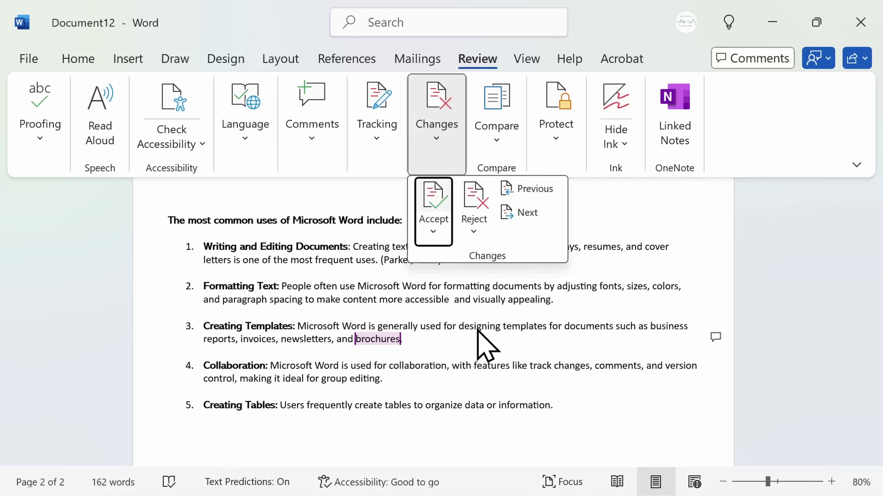
key(Escape)
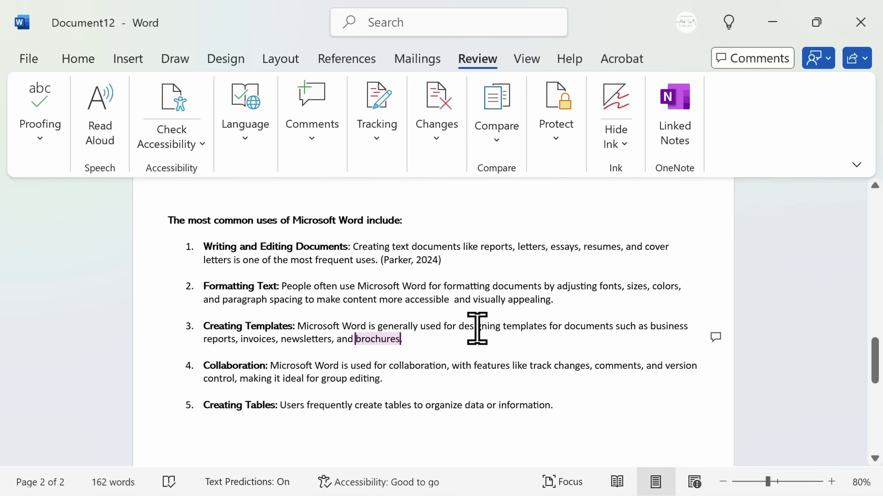
In Save As, name the file 'Word Tutorial' with type Word Document (*.docx)
click(34, 62)
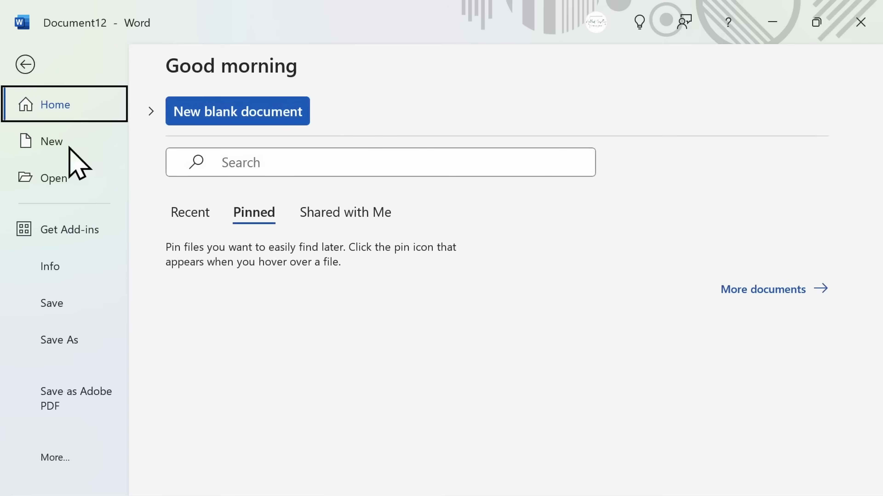
click(60, 344)
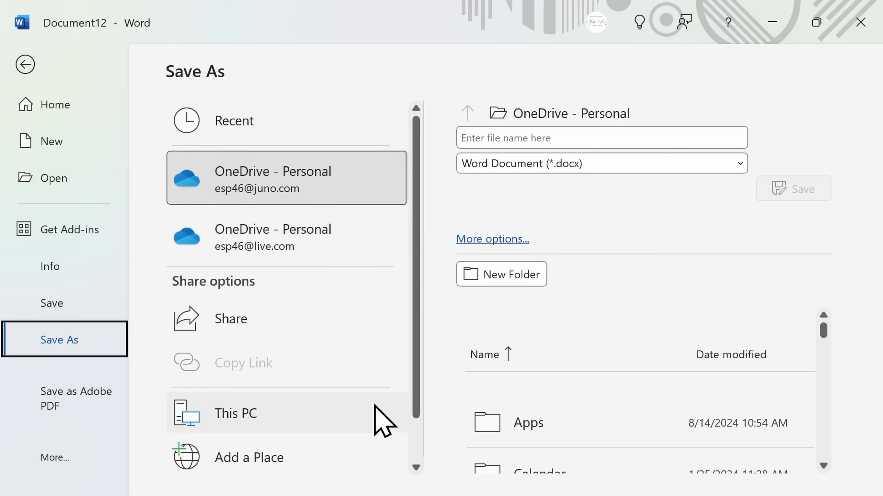
click(491, 139)
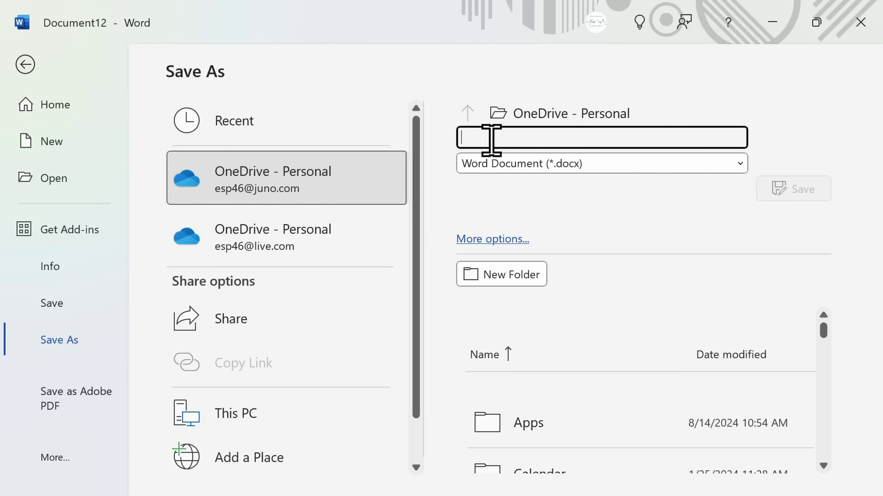
text(Word Tutorial)
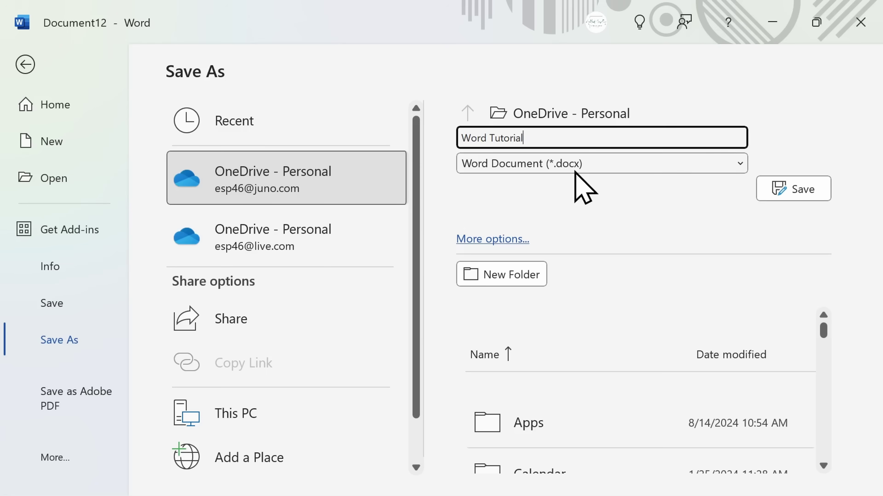
click(495, 172)
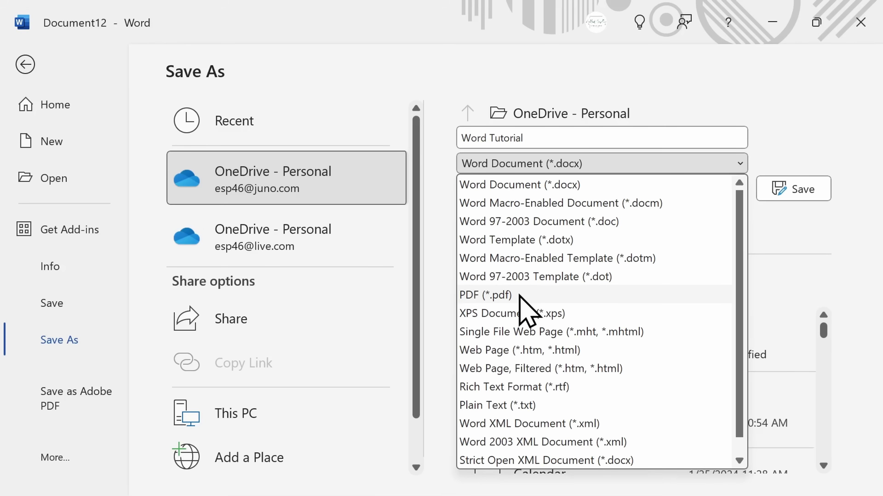
click(439, 316)
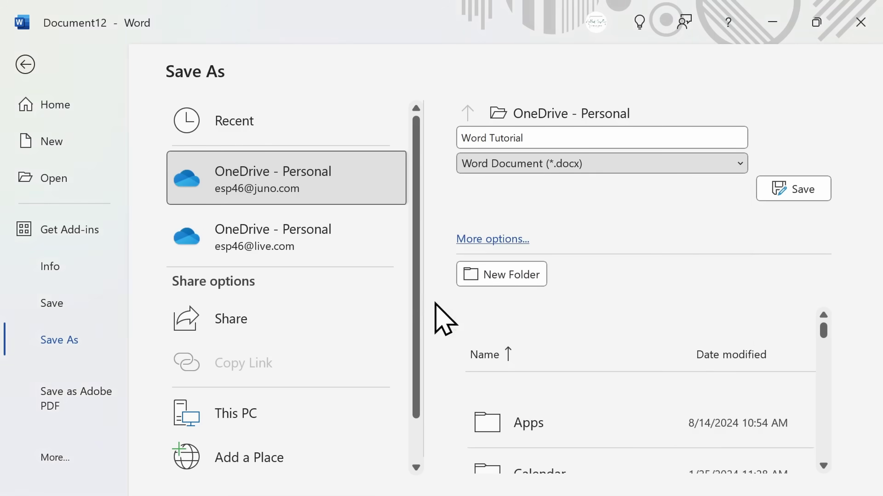
Upload the document to OneDrive - Personal as 'Word Tutorial'
click(326, 314)
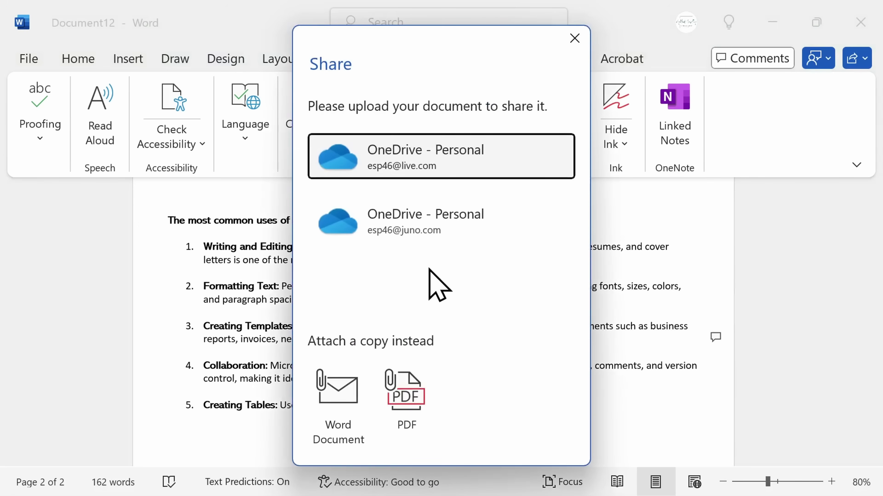
click(432, 163)
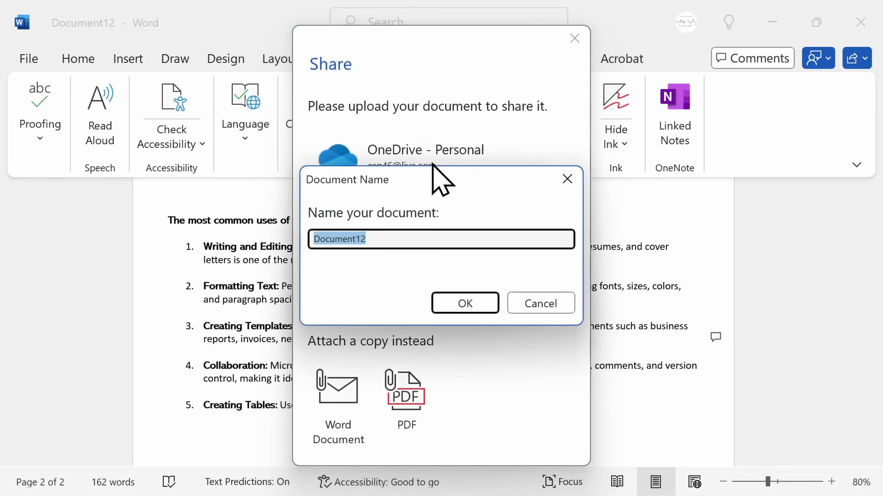
text(Word Tutorial)
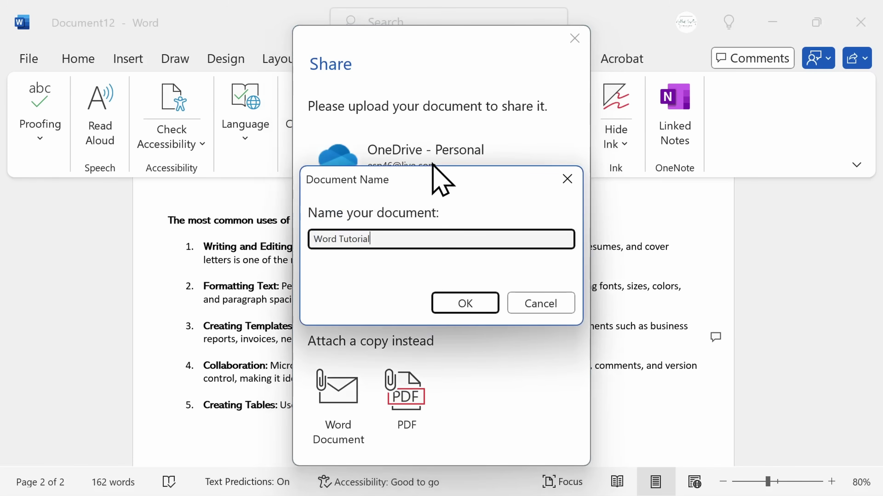
click(467, 300)
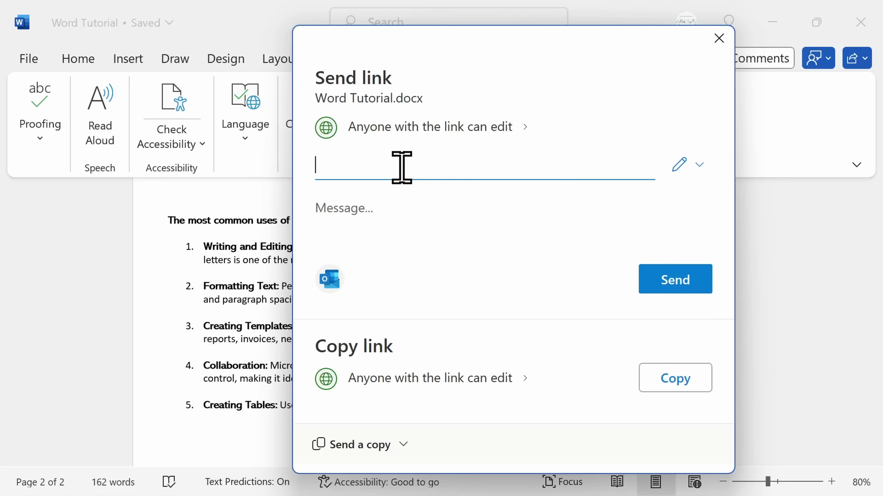
Check the share link permissions, then enter the recipient's e-mail address
click(518, 129)
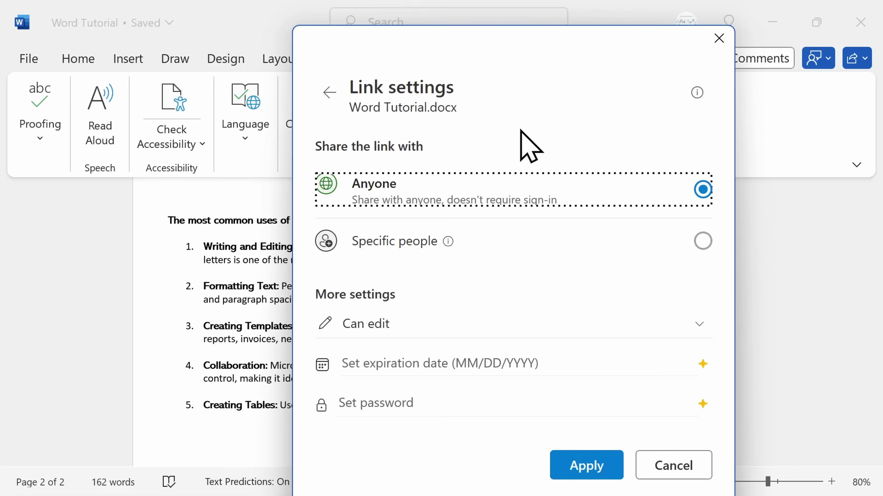
click(516, 325)
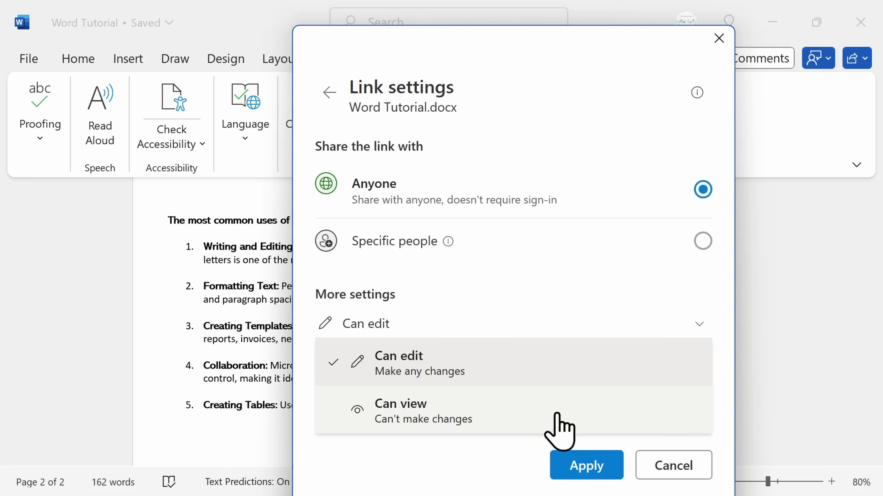
click(653, 464)
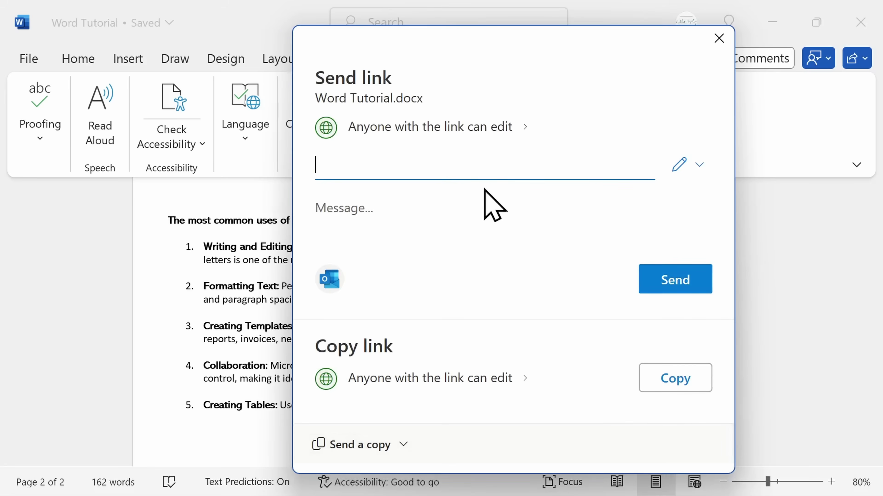
key(ctrl+v)
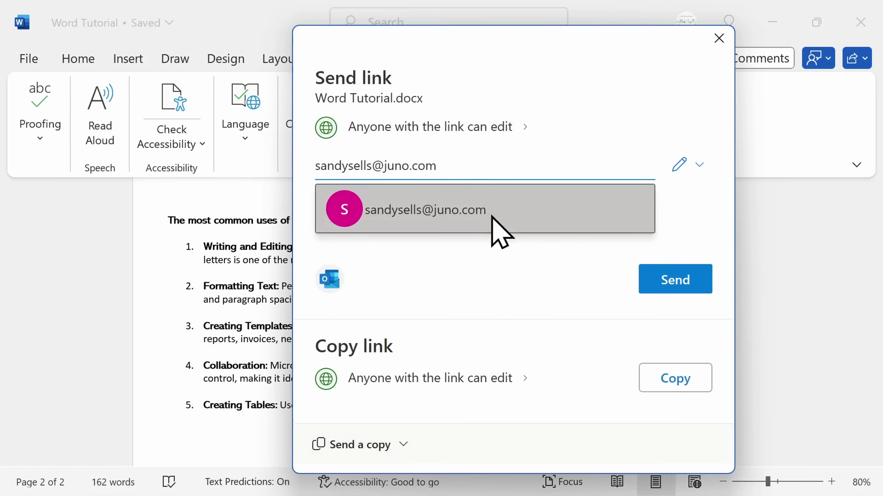
Share Word Tutorial.docx with the suggested contact and copy an anyone-with-the-link 'Can edit' link
click(492, 223)
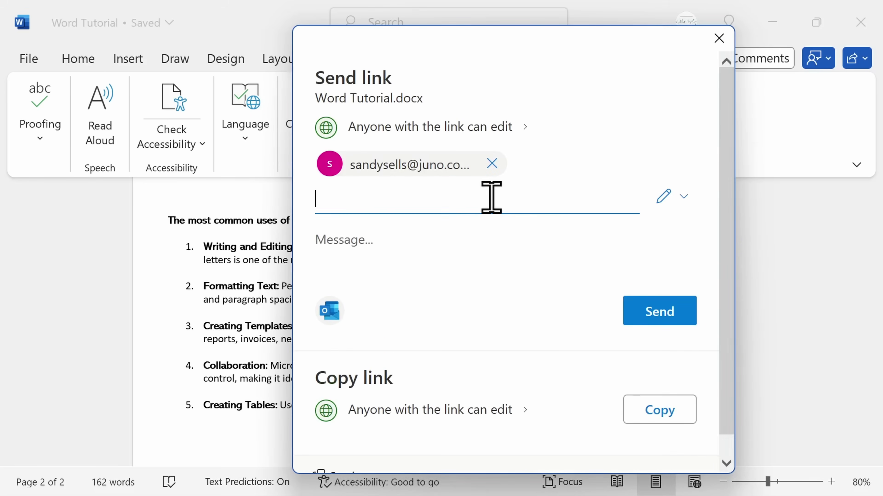
click(491, 233)
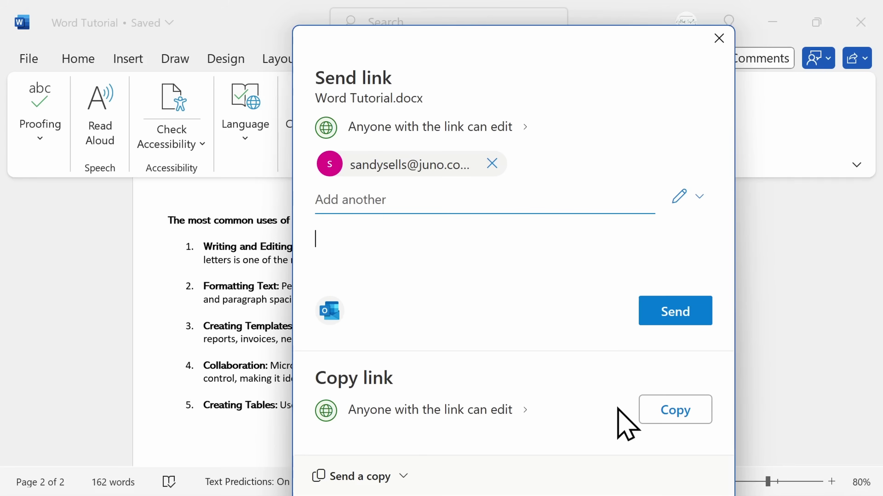
click(531, 416)
click(522, 320)
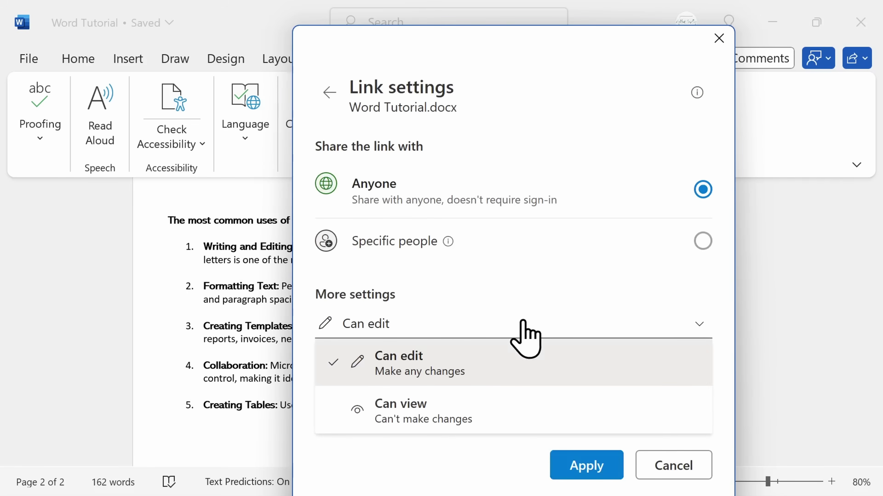
click(516, 274)
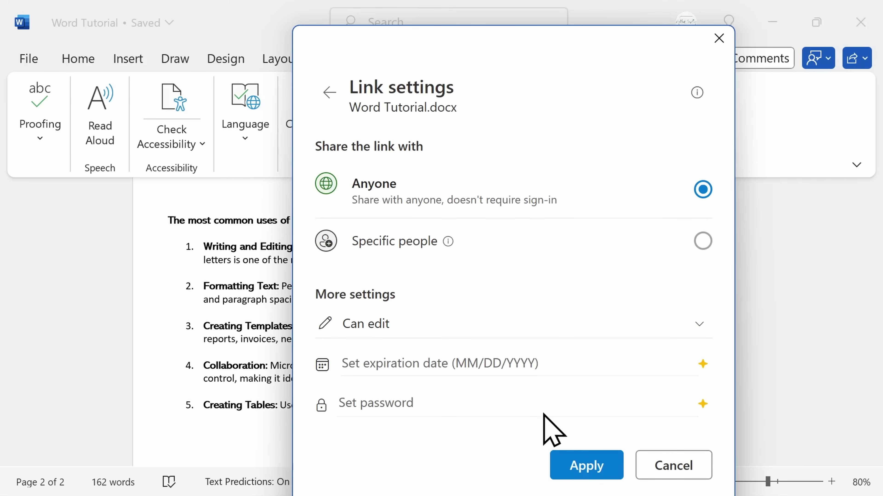
click(679, 467)
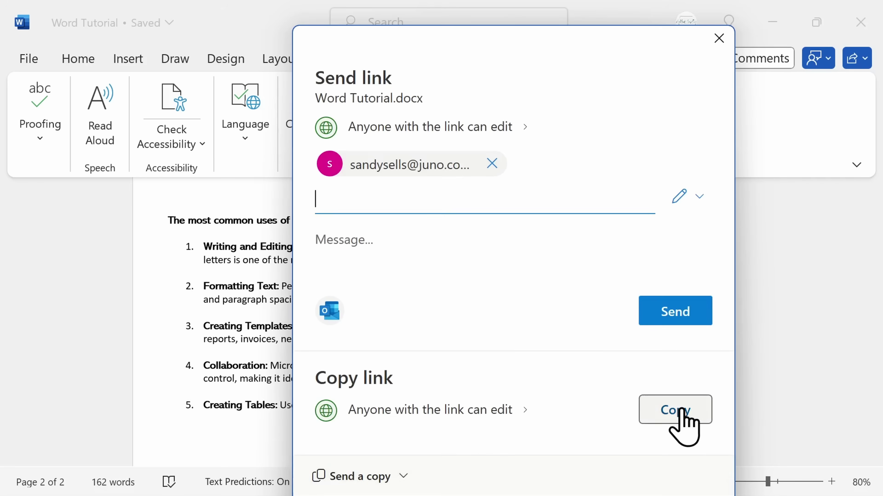
click(681, 411)
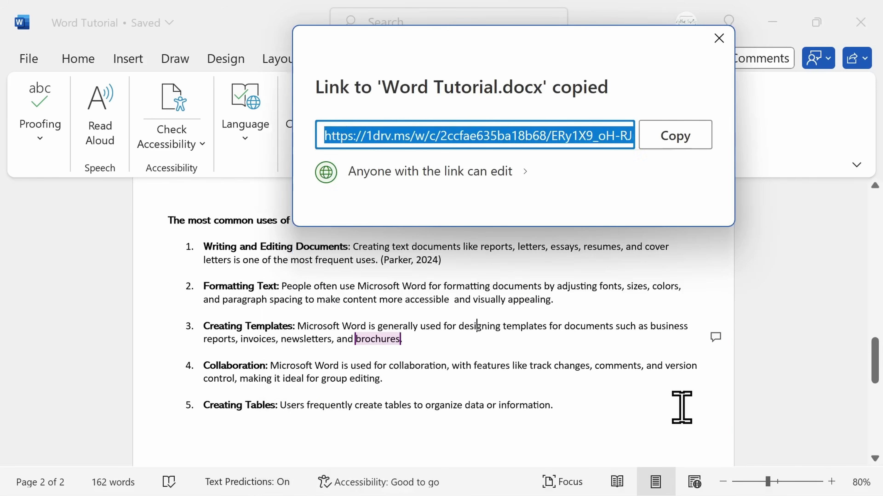
click(686, 143)
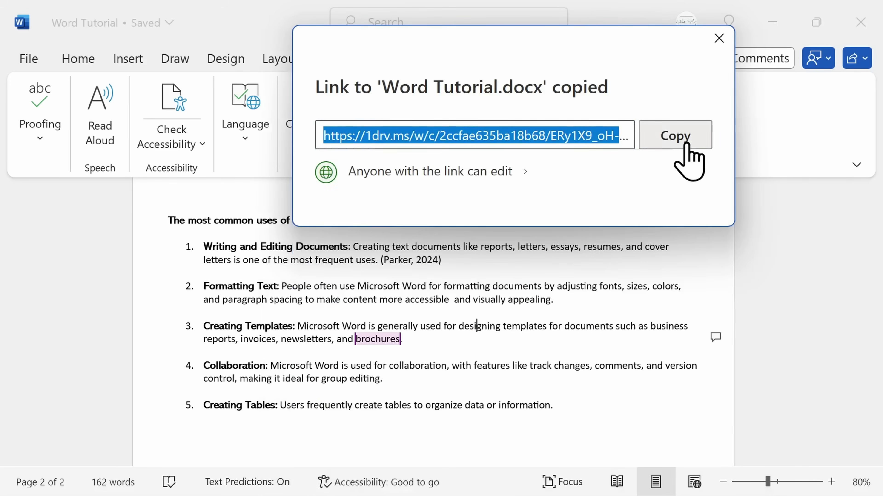